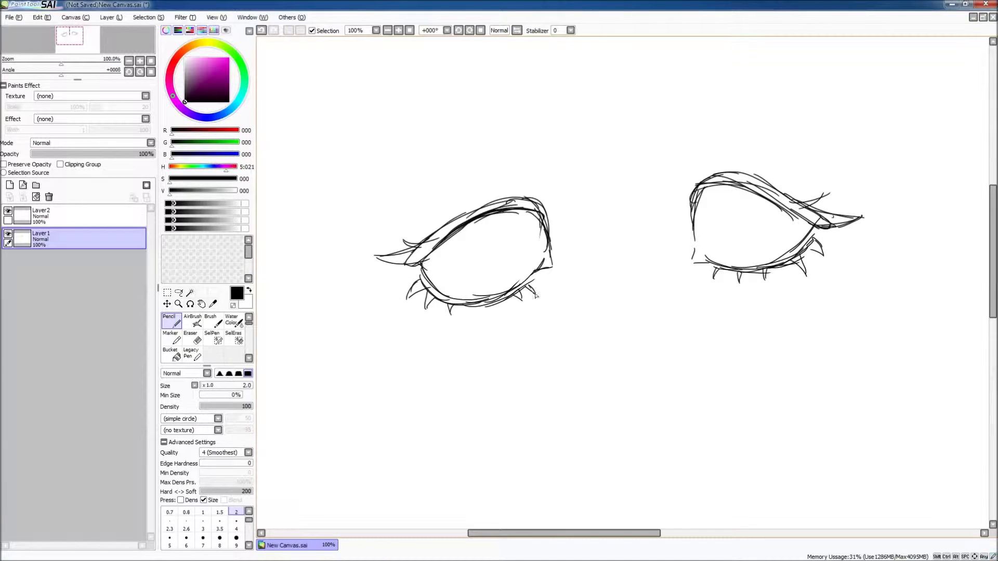
# Sketch the eyelid crease lines above both eyes and the iris and pupil outlines inside them.
pyautogui.moveTo(432, 196); pyautogui.dragTo(532, 177)
pyautogui.moveTo(704, 148); pyautogui.dragTo(785, 169)
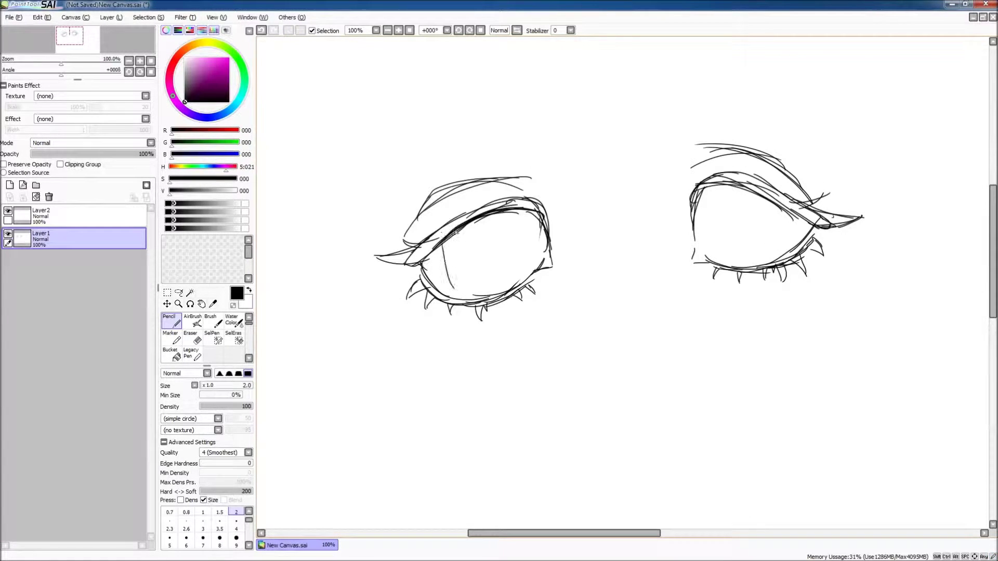
pyautogui.scroll(-3, 760, 252)
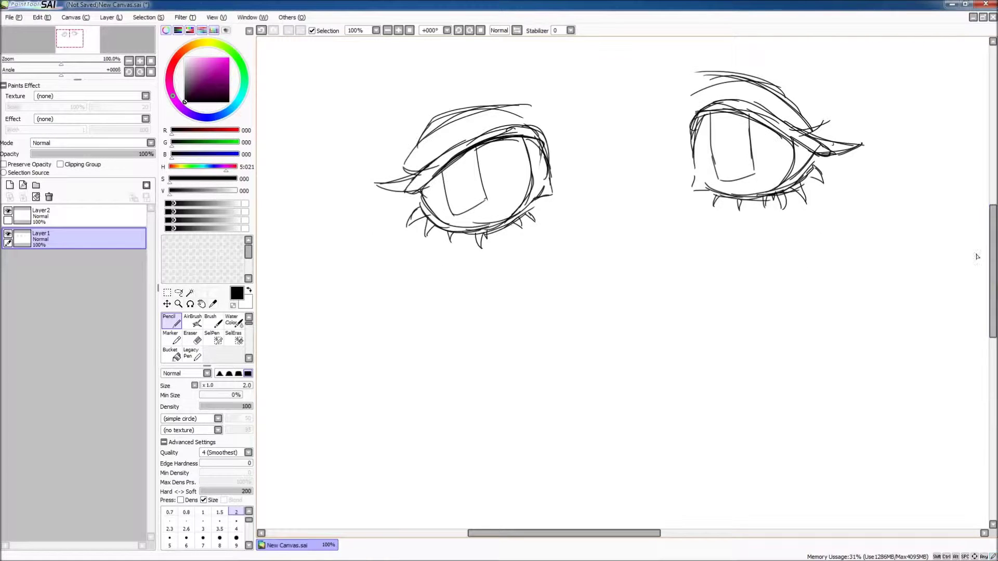
# Sketch the nose with short ticks across its bridge, and a mouth with two fangs below it.
pyautogui.moveTo(663, 283); pyautogui.dragTo(650, 333)
pyautogui.moveTo(621, 266); pyautogui.dragTo(624, 276)
pyautogui.moveTo(625, 264); pyautogui.dragTo(628, 274)
pyautogui.moveTo(631, 265); pyautogui.dragTo(631, 274)
pyautogui.moveTo(634, 265); pyautogui.dragTo(635, 272)
pyautogui.scroll(-6, 639, 257)
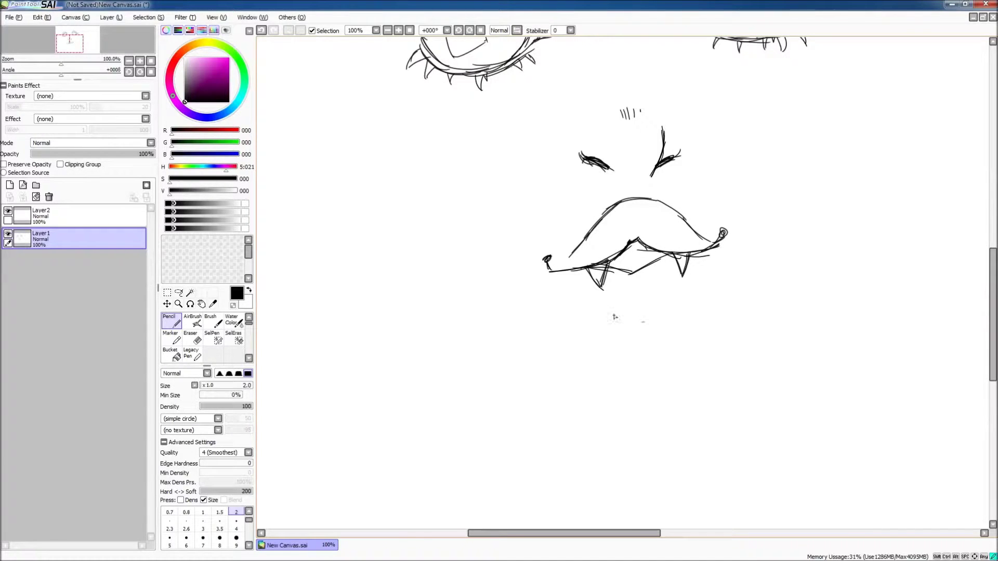
pyautogui.scroll(14, 643, 218)
pyautogui.moveTo(411, 277); pyautogui.dragTo(535, 218)
pyautogui.moveTo(384, 316); pyautogui.dragTo(538, 221)
pyautogui.moveTo(535, 199); pyautogui.dragTo(546, 214)
pyautogui.hotkey('ctrl', 'z')
pyautogui.hotkey('ctrl', 'z')
pyautogui.hotkey('ctrl', 'z')
# Sketch angled eyebrow outlines above both eyes.
pyautogui.moveTo(695, 227); pyautogui.dragTo(838, 218)
pyautogui.moveTo(414, 245); pyautogui.dragTo(564, 187)
pyautogui.moveTo(388, 289); pyautogui.dragTo(519, 231)
pyautogui.moveTo(483, 244); pyautogui.dragTo(569, 205)
# Select the drawn facial features with a rectangular selection and scale them down.
pyautogui.scroll(-10, 624, 286)
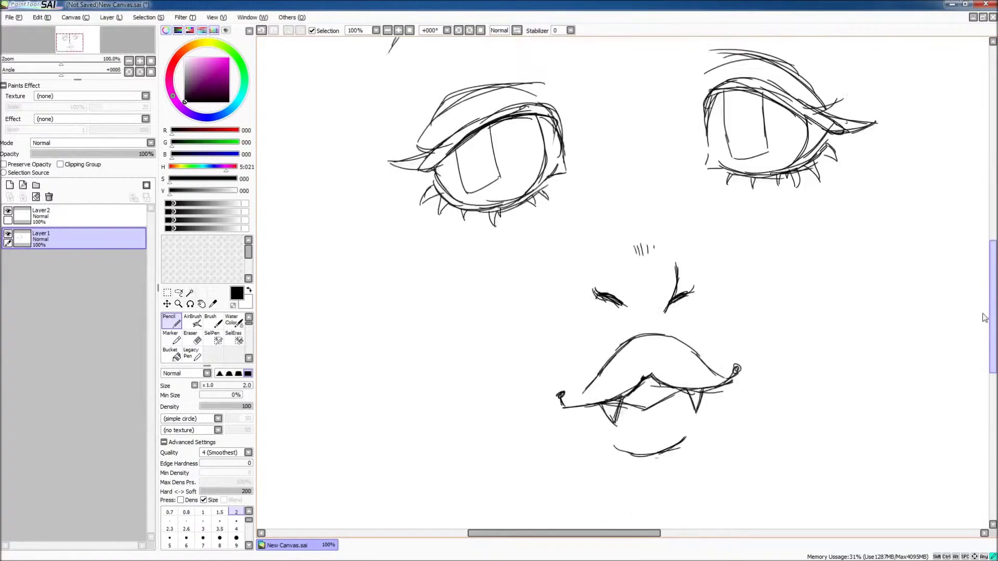
pyautogui.scroll(-2, 624, 286)
pyautogui.click(167, 293)
pyautogui.moveTo(479, 125)
pyautogui.mouseDown()
pyautogui.moveTo(773, 449)
pyautogui.moveTo(703, 333)
pyautogui.mouseUp()
pyautogui.click(164, 412)
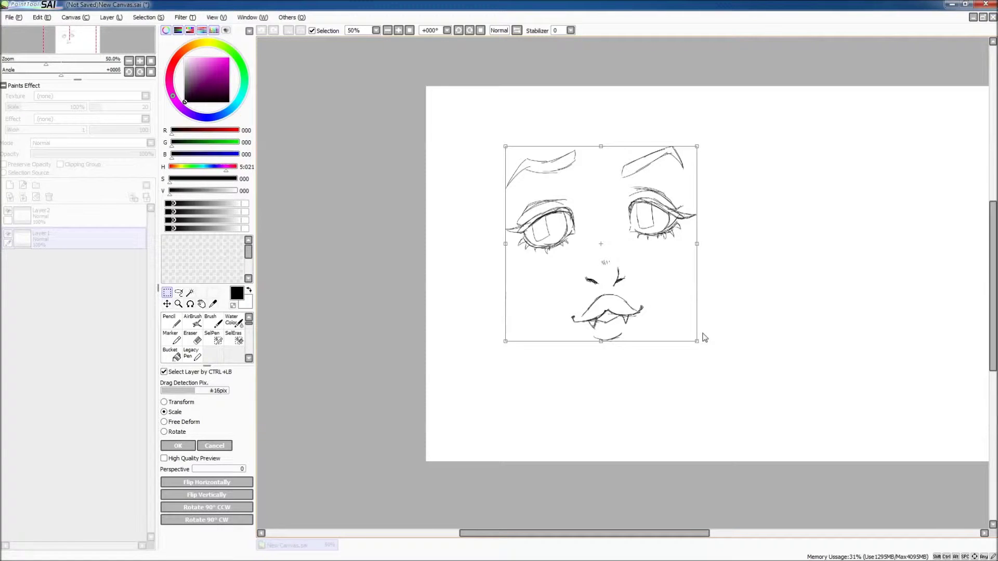
pyautogui.press('Return')
# Sketch the face outline with the Pencil, running from both temples along the cheeks down to a pointed chin.
pyautogui.hotkey('ctrl', '+')
pyautogui.press('n')
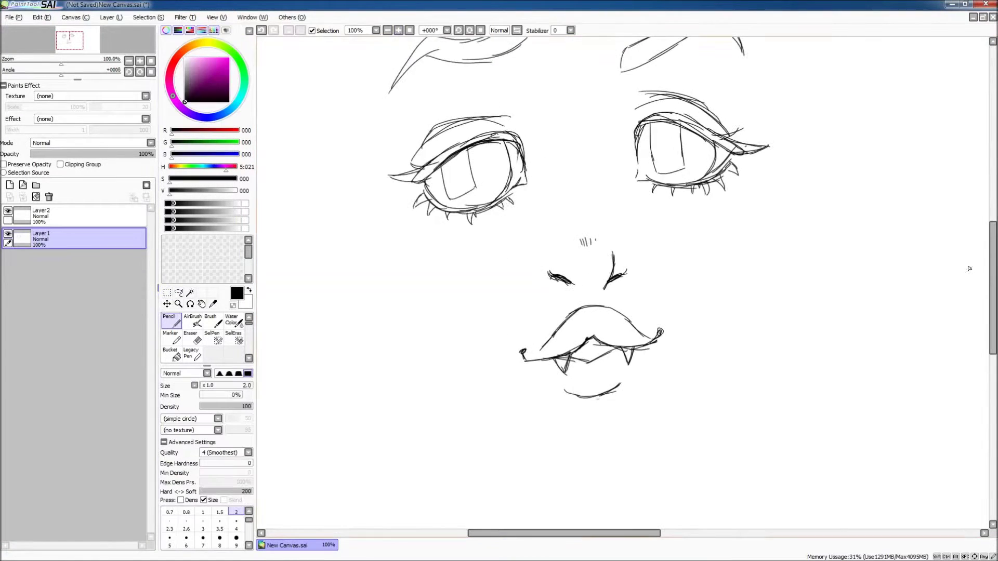
pyautogui.moveTo(776, 150)
pyautogui.mouseDown()
pyautogui.moveTo(772, 209)
pyautogui.moveTo(650, 501)
pyautogui.mouseUp()
pyautogui.moveTo(333, 187)
pyautogui.mouseDown()
pyautogui.moveTo(551, 509)
pyautogui.moveTo(678, 479)
pyautogui.mouseUp()
pyautogui.scroll(3, 973, 237)
pyautogui.scroll(-2, 974, 237)
# Select the whole sketch, including the face outline, and scale it down to a smaller size.
pyautogui.click(149, 17)
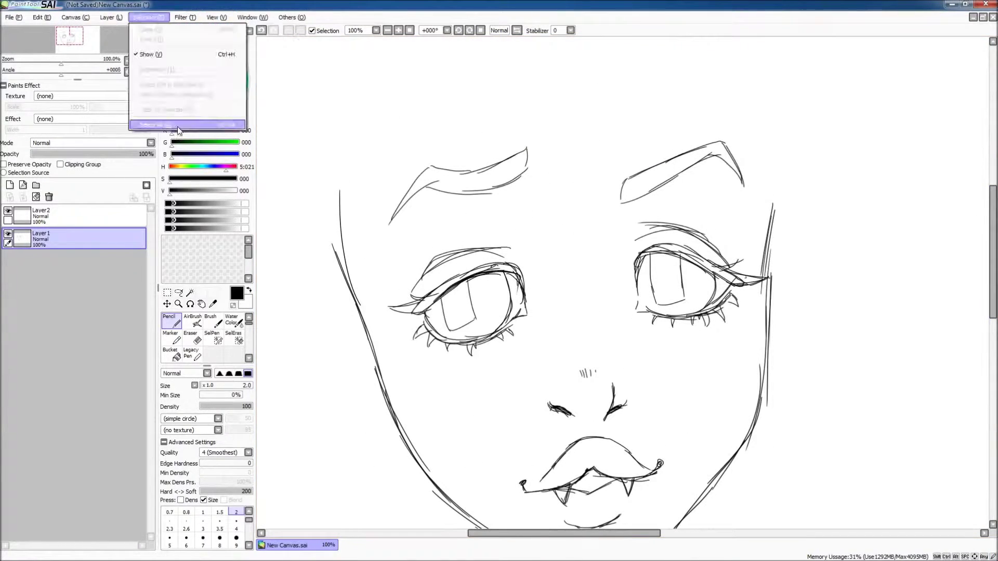
pyautogui.click(167, 292)
pyautogui.click(148, 17)
pyautogui.click(179, 128)
pyautogui.hotkey('ctrl', 't')
pyautogui.moveTo(334, 139); pyautogui.dragTo(395, 156)
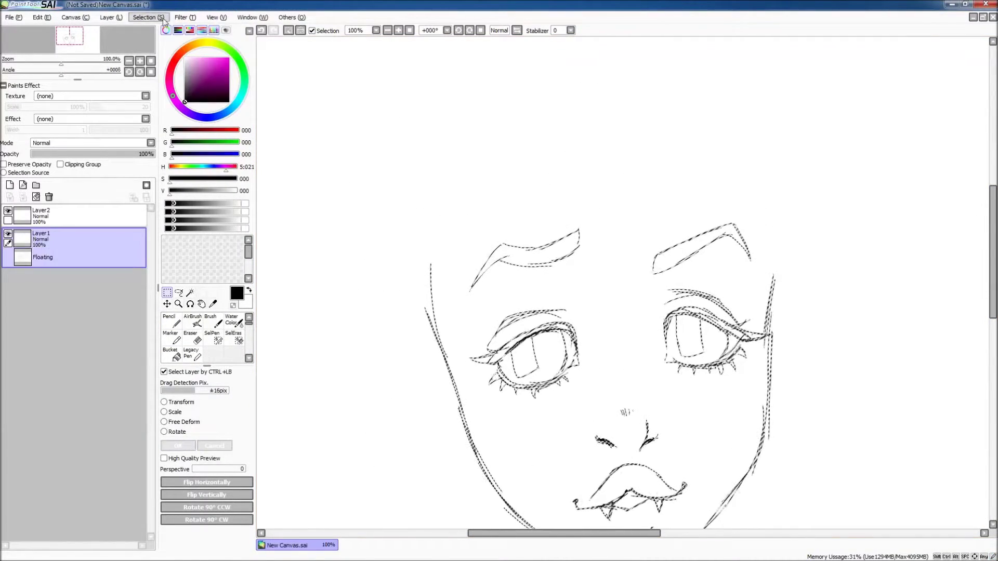
pyautogui.press('Return')
# Sketch pointed bangs over the forehead with the Pencil, with strands falling over the brows and between the eyes.
pyautogui.press('n')
pyautogui.scroll(-5, 975, 212)
pyautogui.scroll(5, 976, 212)
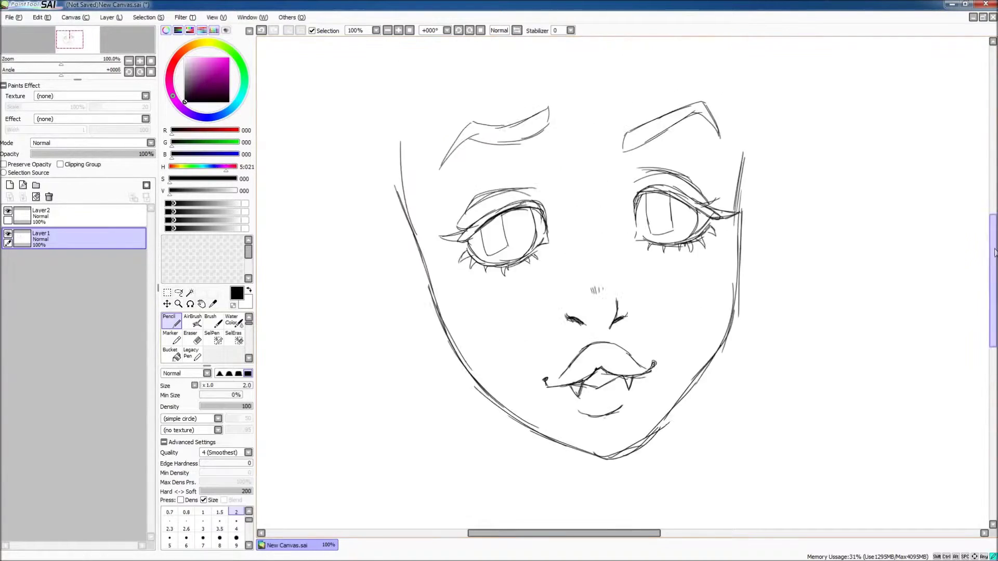
pyautogui.moveTo(631, 107); pyautogui.dragTo(609, 237)
pyautogui.moveTo(654, 104); pyautogui.dragTo(616, 219)
pyautogui.moveTo(519, 94); pyautogui.dragTo(503, 207)
pyautogui.moveTo(521, 125); pyautogui.dragTo(564, 265)
pyautogui.moveTo(622, 137); pyautogui.dragTo(578, 295)
pyautogui.moveTo(653, 73); pyautogui.dragTo(649, 208)
pyautogui.moveTo(502, 91); pyautogui.dragTo(475, 249)
pyautogui.moveTo(450, 111); pyautogui.dragTo(416, 275)
# Sketch long hair strands falling down both sides of the face.
pyautogui.moveTo(696, 120); pyautogui.dragTo(748, 250)
pyautogui.moveTo(395, 125); pyautogui.dragTo(426, 304)
pyautogui.moveTo(748, 94); pyautogui.dragTo(739, 270)
pyautogui.scroll(-3, 747, 143)
pyautogui.moveTo(744, 146); pyautogui.dragTo(728, 531)
pyautogui.moveTo(421, 140); pyautogui.dragTo(395, 530)
# Sketch the lower ends of the hair on both sides of the neck, with inward curves and curled tips.
pyautogui.scroll(-4, 406, 468)
pyautogui.moveTo(476, 197); pyautogui.dragTo(531, 439)
pyautogui.moveTo(445, 242); pyautogui.dragTo(473, 434)
pyautogui.moveTo(712, 171); pyautogui.dragTo(681, 457)
pyautogui.moveTo(790, 216); pyautogui.dragTo(705, 461)
pyautogui.moveTo(409, 177); pyautogui.dragTo(549, 451)
pyautogui.moveTo(477, 383); pyautogui.dragTo(536, 414)
pyautogui.moveTo(541, 424); pyautogui.dragTo(520, 443)
pyautogui.moveTo(709, 415); pyautogui.dragTo(703, 447)
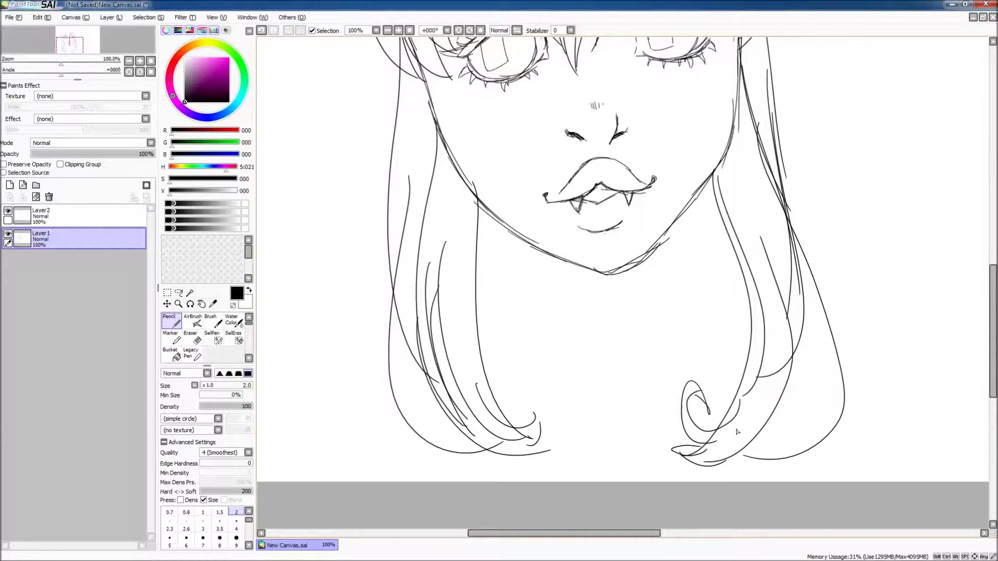
# Sketch the rounded top of the hair and flicked strands on the right side of the head.
pyautogui.scroll(8, 737, 432)
pyautogui.moveTo(560, 160)
pyautogui.mouseDown()
pyautogui.moveTo(692, 159)
pyautogui.moveTo(426, 229)
pyautogui.mouseUp()
pyautogui.moveTo(519, 164)
pyautogui.mouseDown()
pyautogui.moveTo(364, 348)
pyautogui.moveTo(756, 245)
pyautogui.mouseUp()
pyautogui.moveTo(727, 195); pyautogui.dragTo(801, 395)
pyautogui.moveTo(751, 333); pyautogui.dragTo(863, 424)
# Sketch the ears on both sides of the head.
pyautogui.scroll(-3, 769, 260)
pyautogui.moveTo(764, 185)
pyautogui.mouseDown()
pyautogui.moveTo(796, 353)
pyautogui.moveTo(739, 351)
pyautogui.mouseUp()
pyautogui.moveTo(775, 223); pyautogui.dragTo(733, 330)
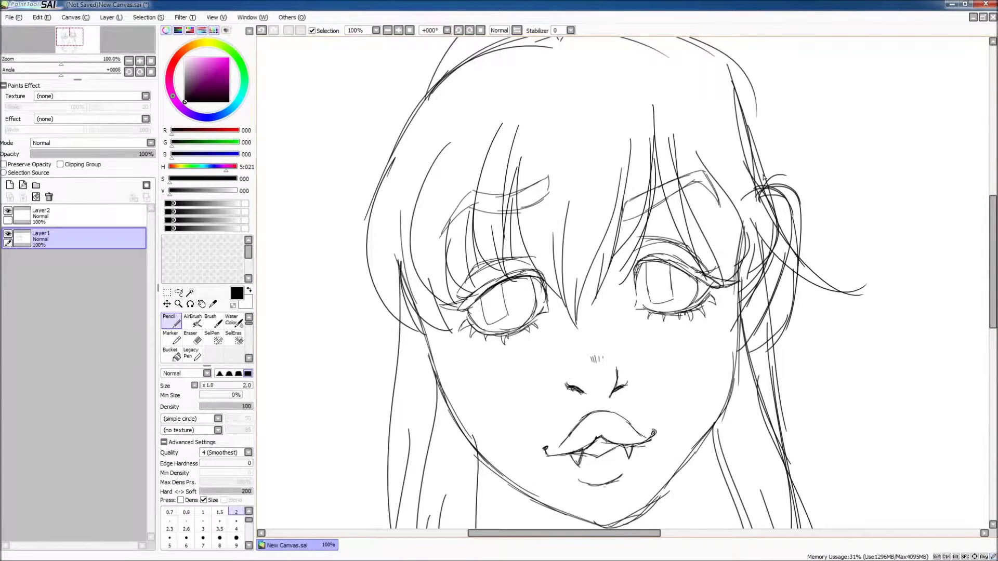
pyautogui.scroll(-2, 754, 286)
pyautogui.moveTo(416, 127); pyautogui.dragTo(364, 291)
pyautogui.moveTo(780, 161); pyautogui.dragTo(731, 252)
# Add an outward-flicking strand and outer volume lines to the left side of the hair.
pyautogui.scroll(-4, 728, 252)
pyautogui.moveTo(362, 60); pyautogui.dragTo(286, 119)
pyautogui.scroll(4, 572, 260)
pyautogui.moveTo(426, 60); pyautogui.dragTo(343, 213)
# Sketch the neck lines below the jaw on both sides.
pyautogui.scroll(-4, 572, 260)
pyautogui.moveTo(697, 206); pyautogui.dragTo(689, 382)
pyautogui.moveTo(476, 221); pyautogui.dragTo(528, 393)
pyautogui.scroll(4, 572, 260)
# Place Layer2 beneath the sketch layer and paint the face and ears on it in brown (171, 119, 54) with the Brush at size 120.
pyautogui.moveTo(40, 240); pyautogui.dragTo(40, 211)
pyautogui.click(203, 71)
pyautogui.click(211, 320)
pyautogui.click(236, 536)
pyautogui.click(206, 73)
pyautogui.scroll(-2, 208, 519)
pyautogui.click(236, 513)
pyautogui.click(41, 240)
pyautogui.moveTo(431, 245)
pyautogui.mouseDown()
pyautogui.moveTo(457, 395)
pyautogui.moveTo(520, 197)
pyautogui.moveTo(771, 223)
pyautogui.moveTo(598, 494)
pyautogui.moveTo(395, 285)
pyautogui.mouseUp()
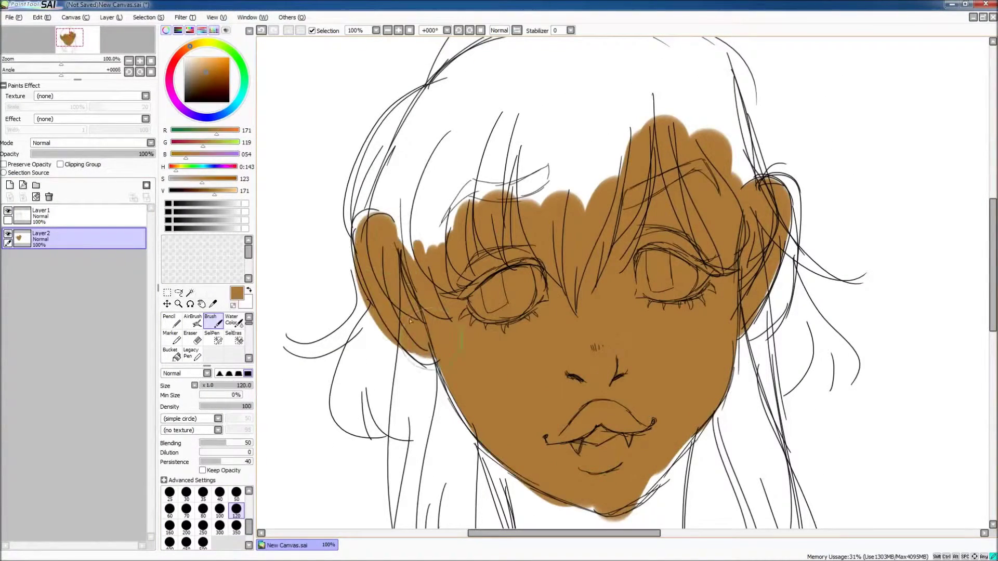
# Fill the neck and shoulders with the same brown base color, using a smaller brush for the edges.
pyautogui.scroll(-4, 572, 312)
pyautogui.moveTo(546, 338); pyautogui.dragTo(650, 416)
pyautogui.click(236, 494)
pyautogui.moveTo(676, 364)
pyautogui.mouseDown()
pyautogui.moveTo(574, 362)
pyautogui.moveTo(650, 500)
pyautogui.moveTo(718, 416)
pyautogui.moveTo(499, 437)
pyautogui.mouseUp()
# Paint darker brown (129, 72, 1) shadows over the forehead and eyes, around the nose, and on and below the lips.
pyautogui.click(209, 79)
pyautogui.scroll(4, 262, 414)
pyautogui.click(236, 512)
pyautogui.moveTo(416, 156)
pyautogui.mouseDown()
pyautogui.moveTo(624, 234)
pyautogui.moveTo(585, 268)
pyautogui.mouseUp()
pyautogui.moveTo(607, 331); pyautogui.dragTo(562, 342)
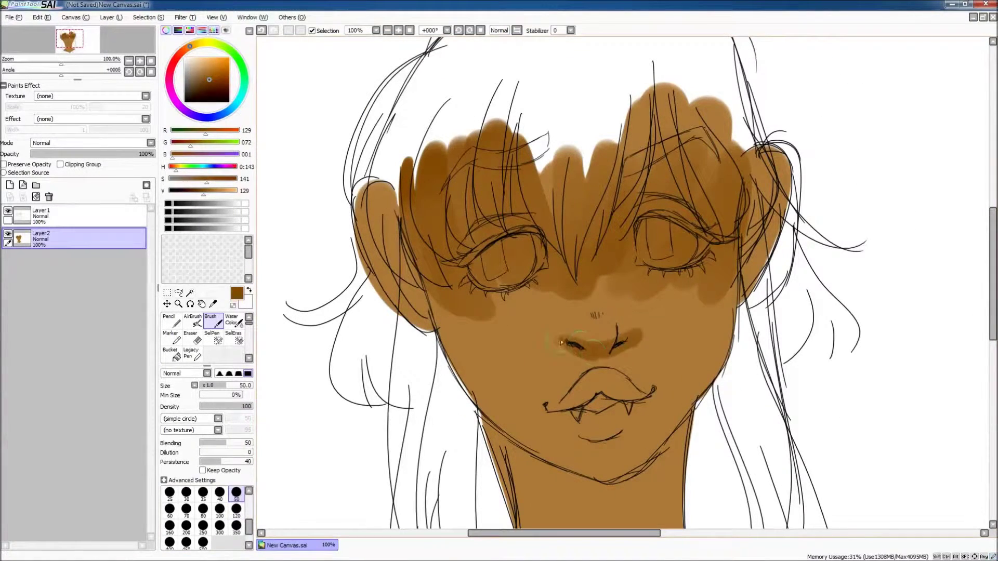
pyautogui.moveTo(559, 413); pyautogui.dragTo(629, 400)
pyautogui.moveTo(634, 440); pyautogui.dragTo(596, 451)
# Shade the neck below the chin, the inner ears and the shoulders with the same dark brown.
pyautogui.moveTo(990, 263); pyautogui.dragTo(991, 312)
pyautogui.moveTo(520, 260)
pyautogui.mouseDown()
pyautogui.moveTo(696, 234)
pyautogui.moveTo(676, 364)
pyautogui.moveTo(583, 298)
pyautogui.mouseUp()
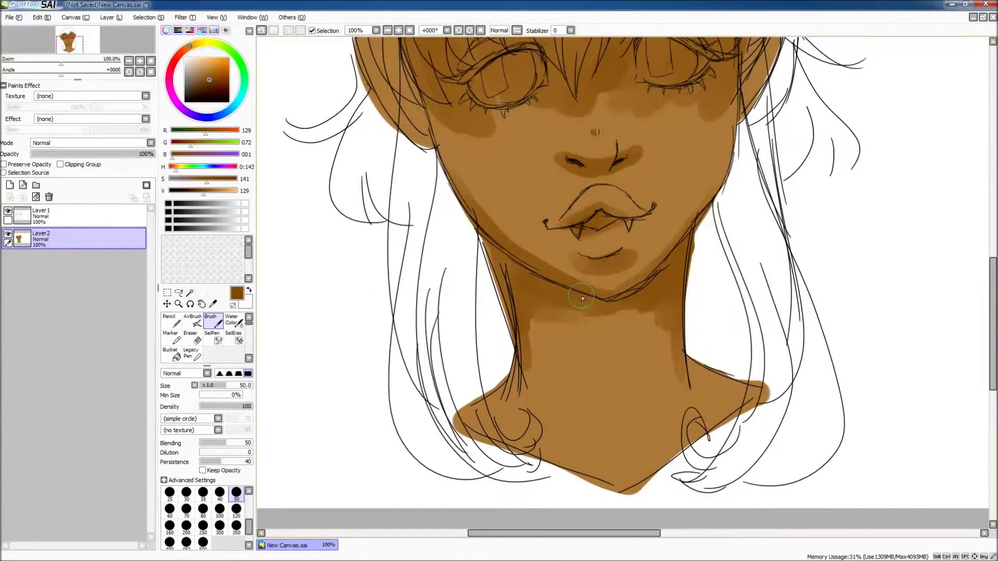
pyautogui.scroll(5, 431, 272)
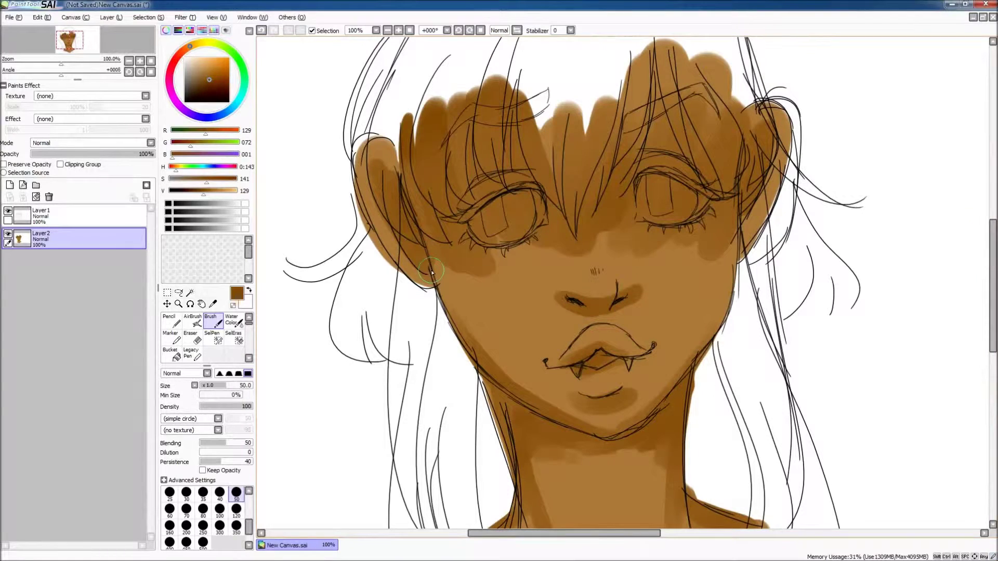
pyautogui.keyDown('alt'); pyautogui.click(432, 272); pyautogui.keyUp('alt')
pyautogui.scroll(-5, 679, 323)
pyautogui.moveTo(678, 323); pyautogui.dragTo(520, 359)
pyautogui.moveTo(468, 395); pyautogui.dragTo(770, 364)
# Paint light tan (255, 215, 165) edge highlights along both sides of the jaw with the Brush at size 20.
pyautogui.click(200, 57)
pyautogui.press('[')
pyautogui.press('[')
pyautogui.press('[')
pyautogui.press('[')
pyautogui.press('[')
pyautogui.moveTo(437, 120); pyautogui.dragTo(499, 234)
pyautogui.moveTo(733, 125); pyautogui.dragTo(632, 277)
# Add the light tan edge highlights to the neck, shoulders and outer rims of both ears.
pyautogui.moveTo(681, 228); pyautogui.dragTo(686, 343)
pyautogui.moveTo(514, 219); pyautogui.dragTo(468, 406)
pyautogui.moveTo(764, 338); pyautogui.dragTo(692, 385)
pyautogui.scroll(5, 484, 390)
pyautogui.moveTo(780, 84); pyautogui.dragTo(744, 228)
pyautogui.moveTo(358, 119); pyautogui.dragTo(429, 262)
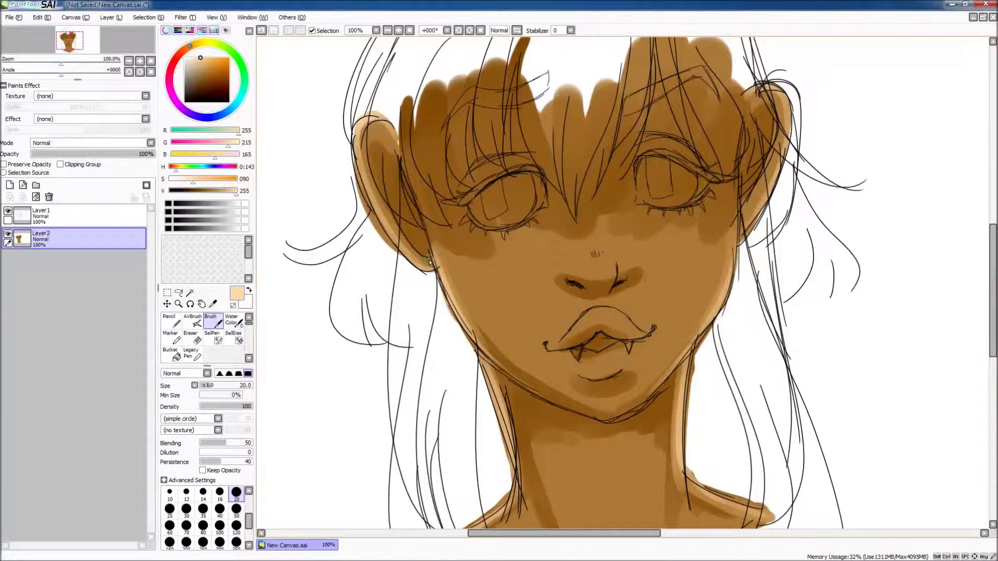
# Blend the shadows and highlights on the face and neck with the Water Color tool.
pyautogui.scroll(-5, 559, 385)
pyautogui.press('c')
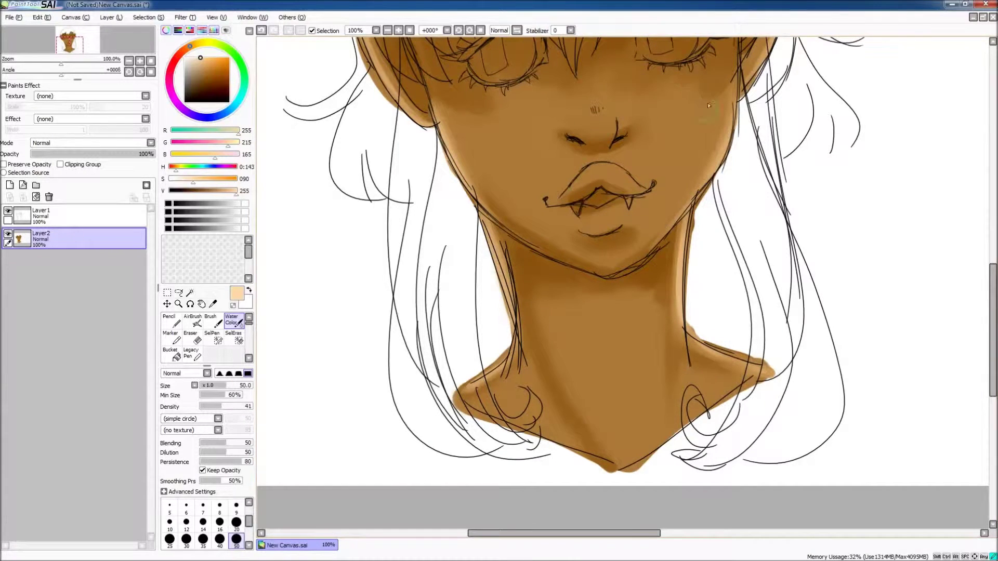
pyautogui.scroll(2, 612, 305)
pyautogui.scroll(5, 537, 338)
# Paint pale highlights (255, 223, 183) on both cheeks, the nose bridge and the chin with the Brush.
pyautogui.press('b')
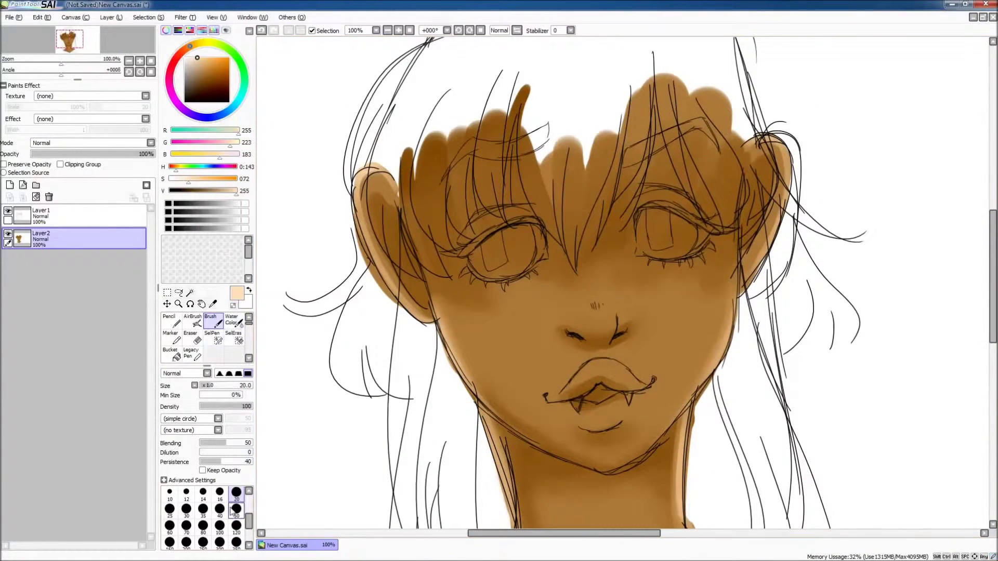
pyautogui.moveTo(487, 325); pyautogui.dragTo(522, 310)
pyautogui.moveTo(593, 291); pyautogui.dragTo(593, 320)
pyautogui.moveTo(668, 296); pyautogui.dragTo(702, 286)
pyautogui.moveTo(605, 448); pyautogui.dragTo(604, 459)
# Blend the cheek, nose and chin highlights softly into the skin with the Water Color tool at size 120.
pyautogui.press('c')
pyautogui.moveTo(484, 322); pyautogui.dragTo(522, 312)
pyautogui.moveTo(593, 289); pyautogui.dragTo(595, 323)
pyautogui.moveTo(666, 291)
pyautogui.mouseDown()
pyautogui.moveTo(694, 299)
pyautogui.moveTo(686, 310)
pyautogui.moveTo(702, 275)
pyautogui.mouseUp()
pyautogui.moveTo(595, 291); pyautogui.dragTo(598, 319)
pyautogui.moveTo(489, 327); pyautogui.dragTo(519, 312)
pyautogui.moveTo(601, 452); pyautogui.dragTo(611, 439)
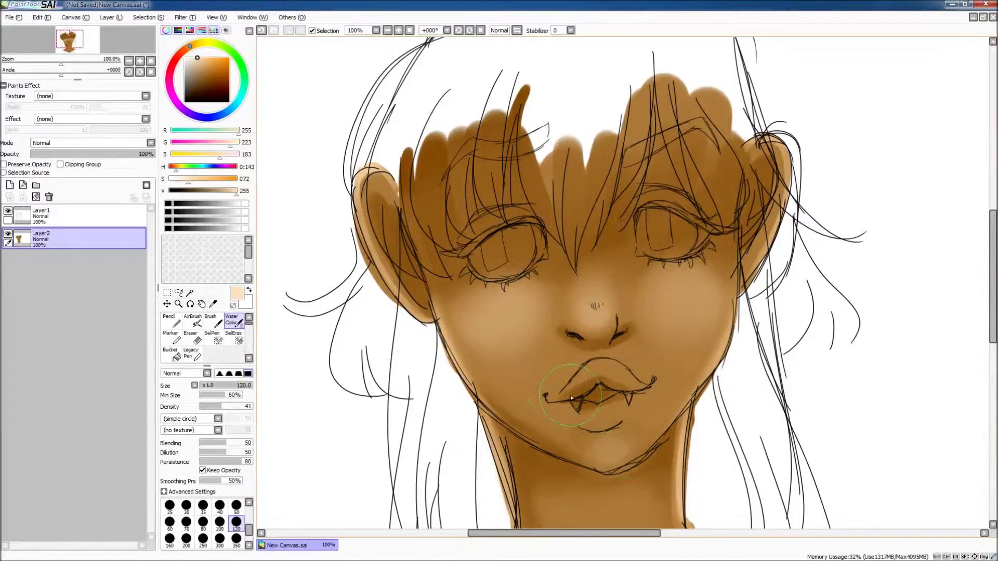
# Paint the lips light peach (255, 206, 144) with the Brush and soften them with the Water Color tool.
pyautogui.click(204, 58)
pyautogui.press('b')
pyautogui.moveTo(603, 378)
pyautogui.mouseDown()
pyautogui.moveTo(570, 396)
pyautogui.moveTo(624, 375)
pyautogui.moveTo(619, 429)
pyautogui.moveTo(624, 385)
pyautogui.mouseUp()
pyautogui.press('c')
# Lower the opacity of the sketch layer, Layer1, to 28% and return to Layer2.
pyautogui.click(78, 215)
pyautogui.moveTo(145, 154); pyautogui.dragTo(65, 154)
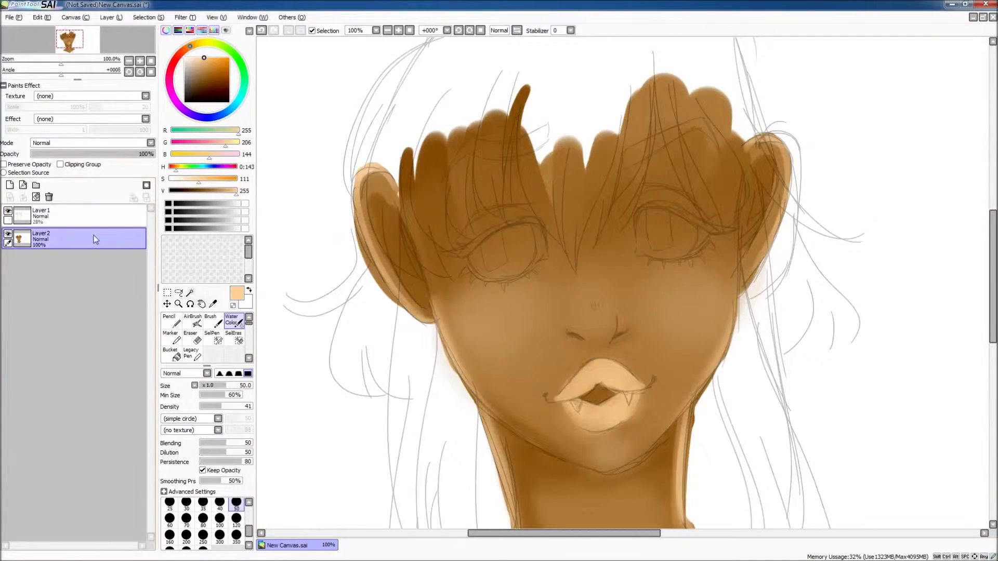
pyautogui.click(78, 239)
# Dab small light highlights on the cheeks and nose with the Brush and blend them with the Water Color tool.
pyautogui.press('b')
pyautogui.click(236, 493)
pyautogui.press('c')
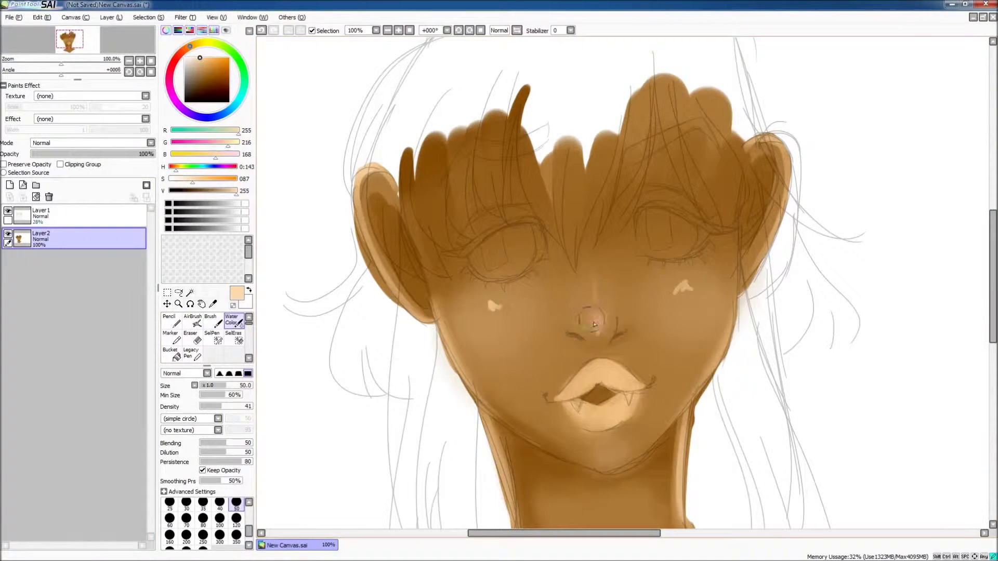
# Paint both eyebrows dark brown (63, 40, 12) over their sketch outlines with the Brush at size 9.
pyautogui.scroll(2, 504, 394)
pyautogui.click(194, 91)
pyautogui.click(211, 321)
pyautogui.moveTo(624, 183)
pyautogui.mouseDown()
pyautogui.moveTo(658, 161)
pyautogui.moveTo(622, 181)
pyautogui.mouseUp()
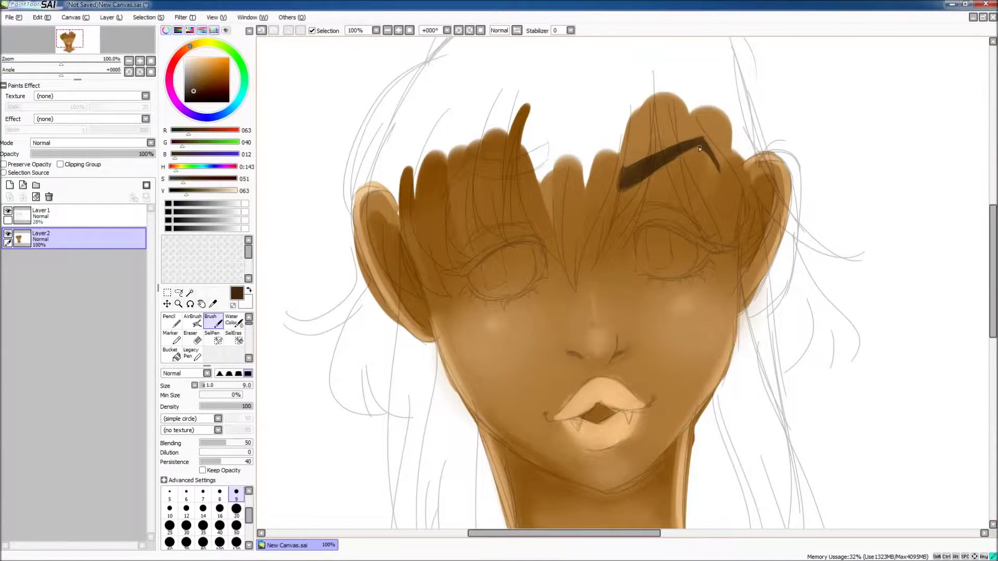
pyautogui.moveTo(442, 193)
pyautogui.mouseDown()
pyautogui.moveTo(546, 147)
pyautogui.moveTo(497, 164)
pyautogui.mouseUp()
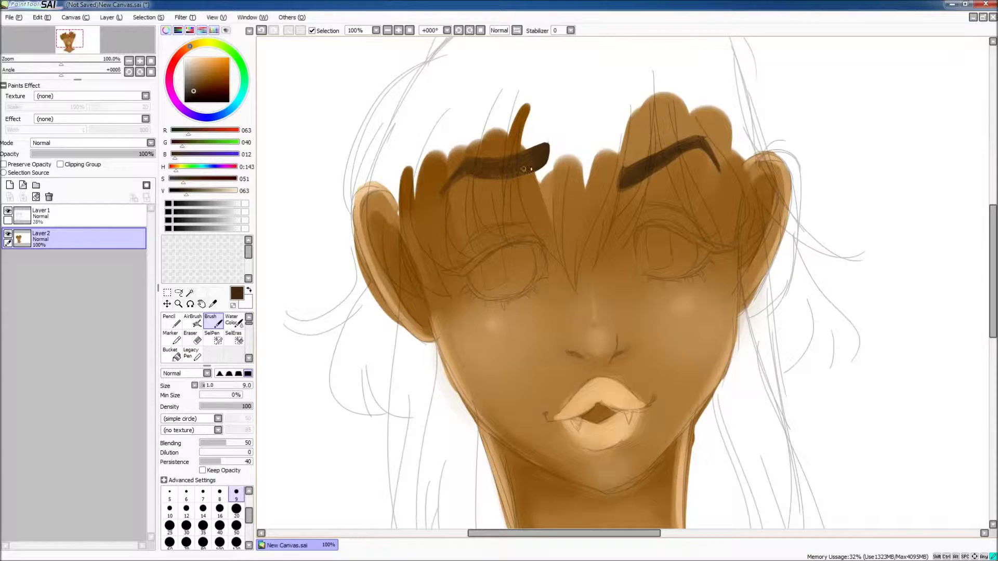
# Fill both eye shapes with a pinkish-red base using the Brush at size 20.
pyautogui.click(177, 57)
pyautogui.click(207, 57)
pyautogui.click(237, 509)
pyautogui.moveTo(645, 234); pyautogui.dragTo(699, 260)
pyautogui.moveTo(473, 270)
pyautogui.mouseDown()
pyautogui.moveTo(541, 255)
pyautogui.moveTo(530, 260)
pyautogui.mouseUp()
# Paint darker red (180, 72, 44) over most of both eyes, leaving a lighter pink edge at one side of each.
pyautogui.click(179, 55)
pyautogui.click(210, 71)
pyautogui.moveTo(473, 284)
pyautogui.mouseDown()
pyautogui.moveTo(533, 249)
pyautogui.moveTo(536, 260)
pyautogui.mouseUp()
pyautogui.moveTo(639, 247)
pyautogui.mouseDown()
pyautogui.moveTo(646, 236)
pyautogui.moveTo(694, 263)
pyautogui.moveTo(647, 273)
pyautogui.mouseUp()
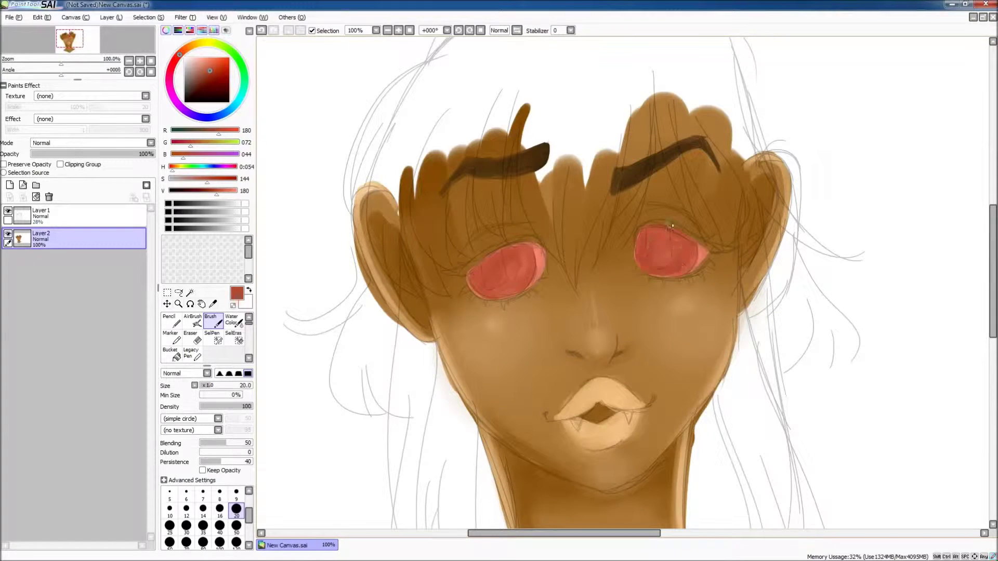
pyautogui.moveTo(526, 255); pyautogui.dragTo(486, 294)
# Hide the sketch layer, Layer1, and sample the tan skin tone (189, 140, 79) beside the jaw for the Brush.
pyautogui.scroll(-5, 972, 231)
pyautogui.click(7, 211)
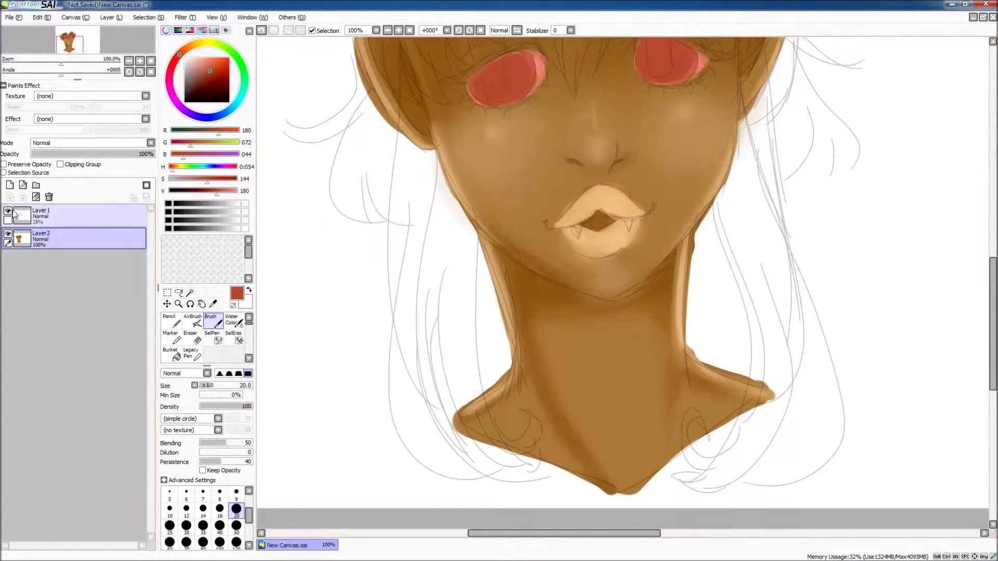
pyautogui.scroll(3, 364, 260)
pyautogui.click(212, 303)
pyautogui.click(212, 317)
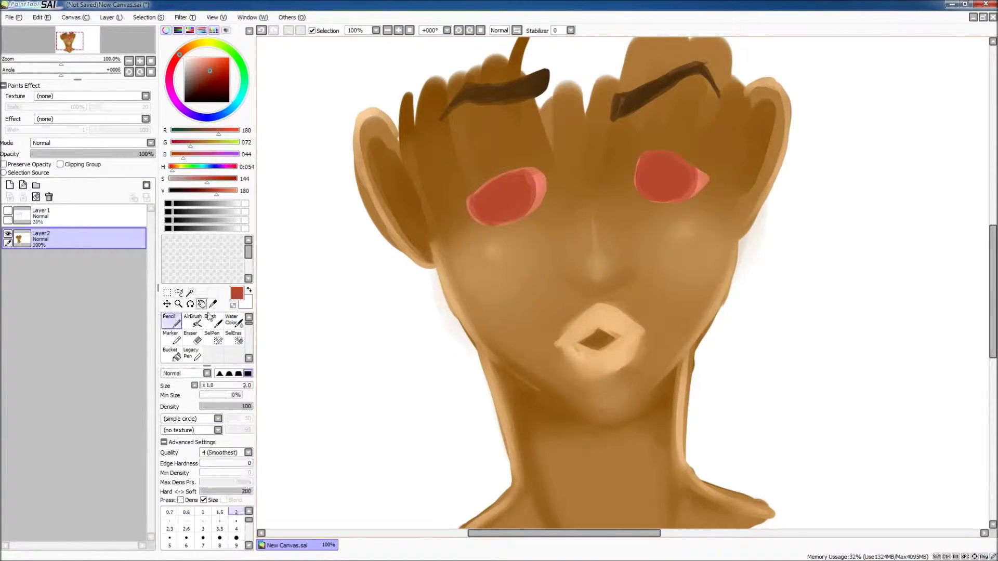
pyautogui.keyDown('alt'); pyautogui.click(468, 330); pyautogui.keyUp('alt')
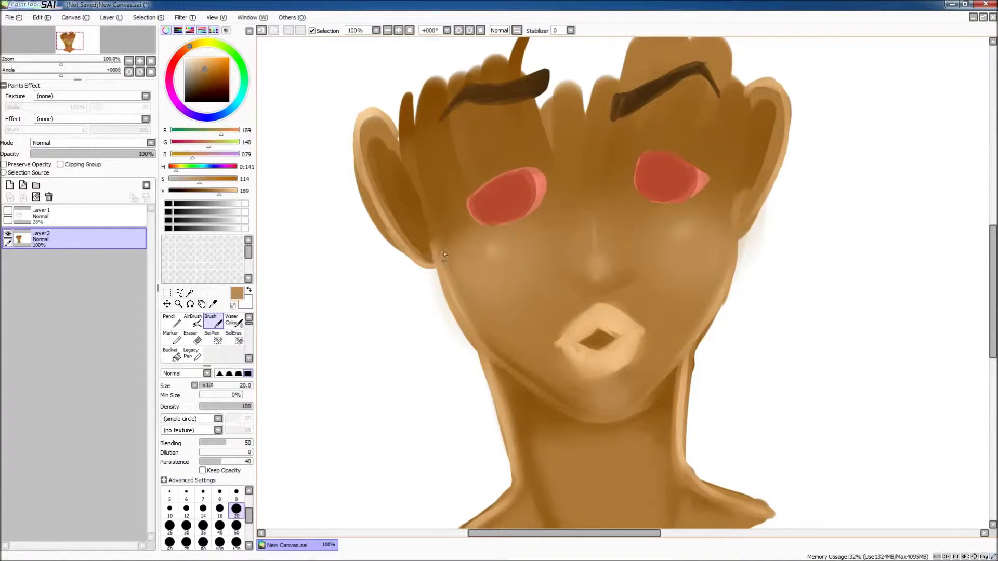
# Paint dark brown (96, 49, 0) shadow strokes above the eyes, along their inner sides and under the nose with the Brush.
pyautogui.click(204, 85)
pyautogui.moveTo(460, 179); pyautogui.dragTo(528, 140)
pyautogui.moveTo(653, 128); pyautogui.dragTo(708, 169)
pyautogui.moveTo(540, 169); pyautogui.dragTo(541, 242)
pyautogui.moveTo(621, 154); pyautogui.dragTo(645, 214)
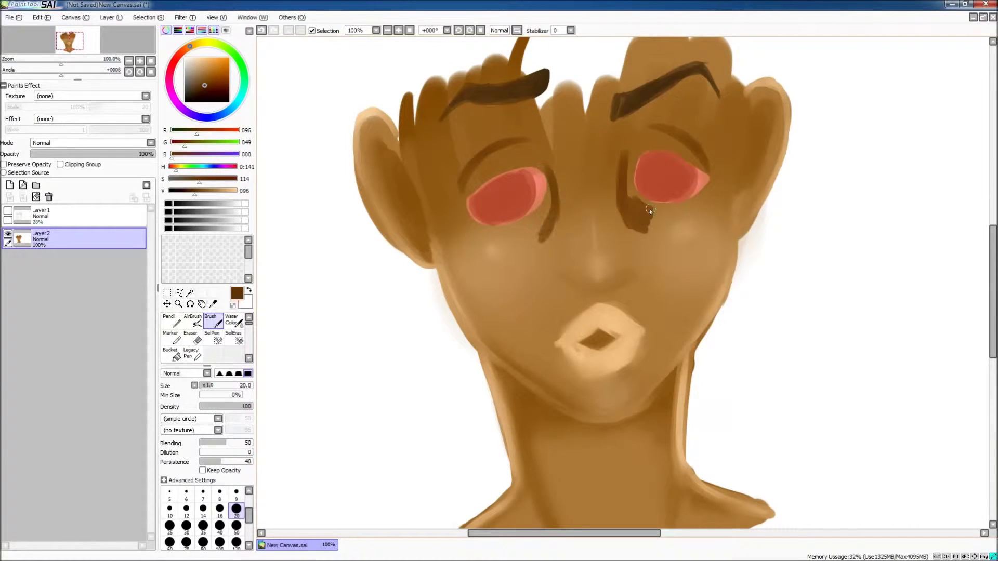
pyautogui.moveTo(607, 295); pyautogui.dragTo(641, 270)
# Blend the eye-socket and nose shadows into the skin with the Water Color tool, reducing its size from 50 to 20.
pyautogui.click(231, 320)
pyautogui.moveTo(639, 208); pyautogui.dragTo(624, 240)
pyautogui.moveTo(551, 193); pyautogui.dragTo(525, 244)
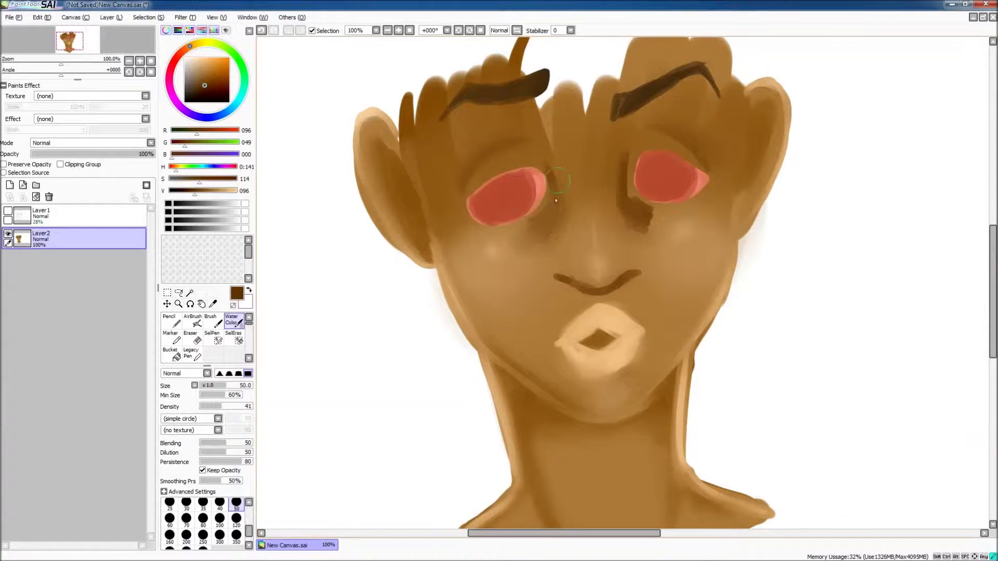
pyautogui.moveTo(671, 182); pyautogui.dragTo(634, 228)
pyautogui.moveTo(551, 172); pyautogui.dragTo(546, 198)
pyautogui.moveTo(572, 270)
pyautogui.mouseDown()
pyautogui.moveTo(640, 276)
pyautogui.moveTo(618, 306)
pyautogui.mouseUp()
pyautogui.press('[')
pyautogui.press('[')
pyautogui.press('[')
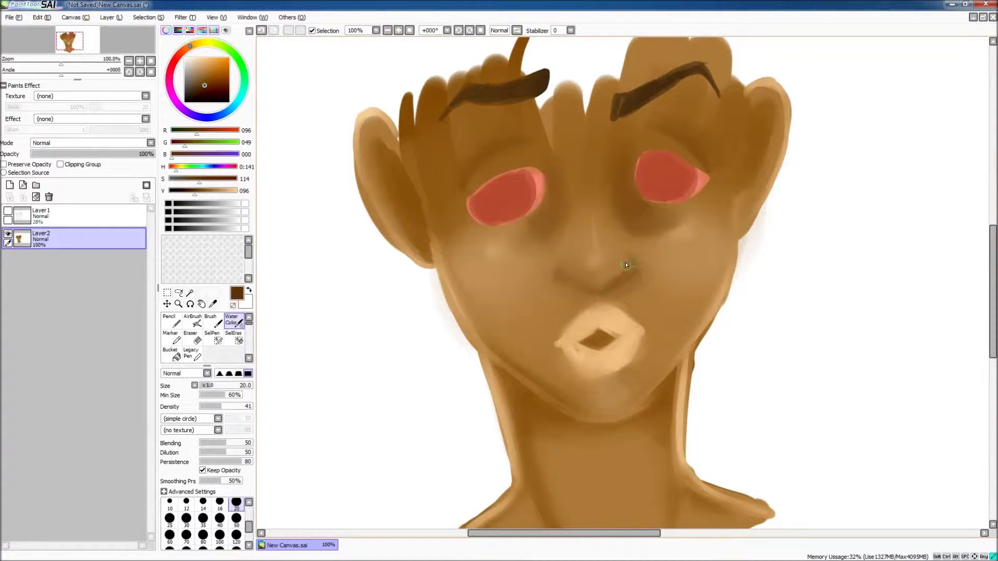
# Paint the nostrils dark brown (72, 32, 0) with the Brush and soften them with the Water Color tool.
pyautogui.press('b')
pyautogui.keyDown('alt'); pyautogui.click(622, 284); pyautogui.keyUp('alt')
pyautogui.press('c')
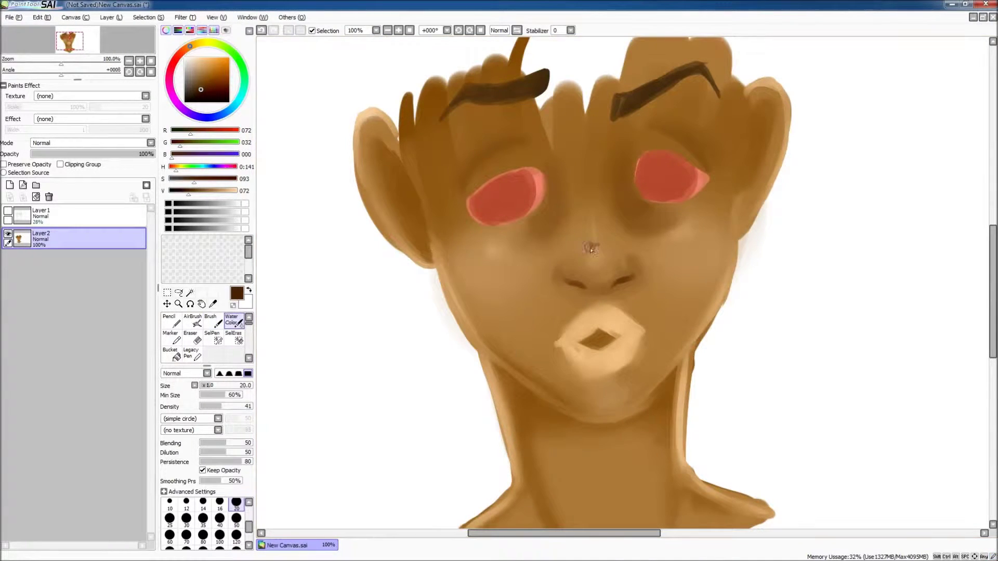
# Add light peach (255, 195, 123) highlights around the nostrils and nose base with the Brush, softening them with the Water Color tool.
pyautogui.keyDown('alt'); pyautogui.click(609, 317); pyautogui.keyUp('alt')
pyautogui.press('b')
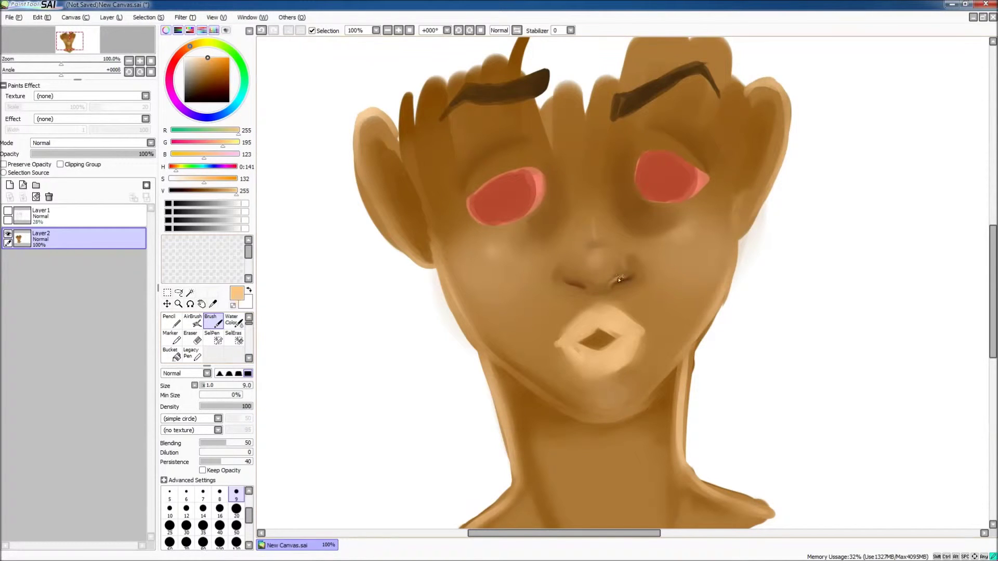
pyautogui.moveTo(599, 289); pyautogui.dragTo(586, 281)
pyautogui.press('c')
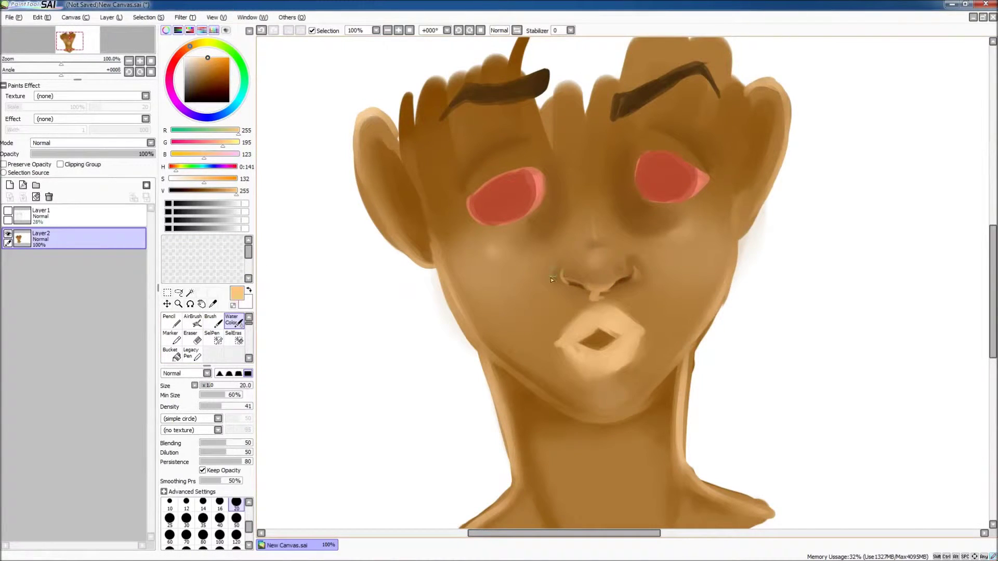
# Draw the mouth line, its corners and the lower lip edge in brown (90, 60, 25) with the Pencil, then blend them with the Water Color tool.
pyautogui.keyDown('alt'); pyautogui.click(630, 202); pyautogui.keyUp('alt')
pyautogui.press('n')
pyautogui.keyDown('alt'); pyautogui.click(598, 339); pyautogui.keyUp('alt')
pyautogui.moveTo(547, 337); pyautogui.dragTo(555, 343)
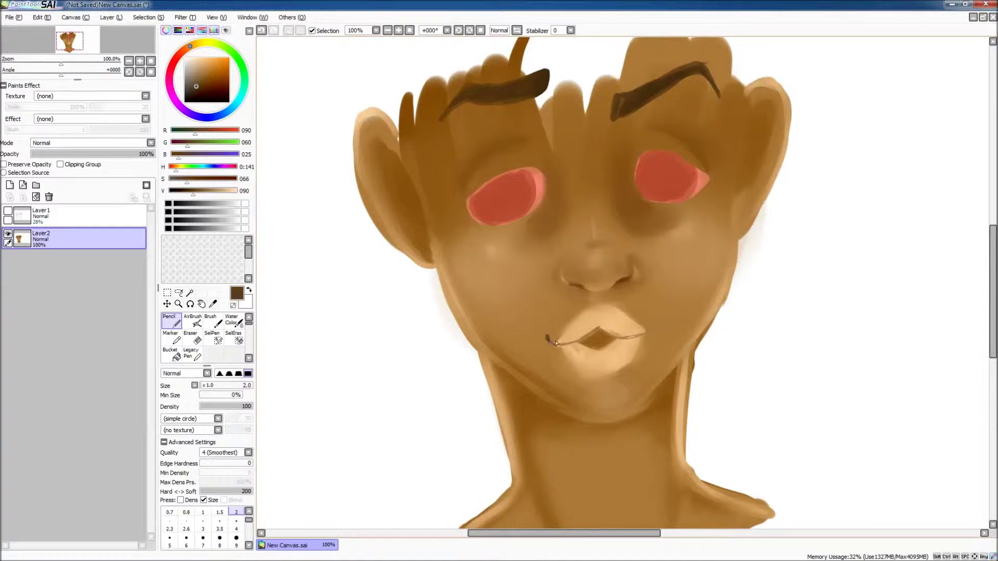
pyautogui.press('c')
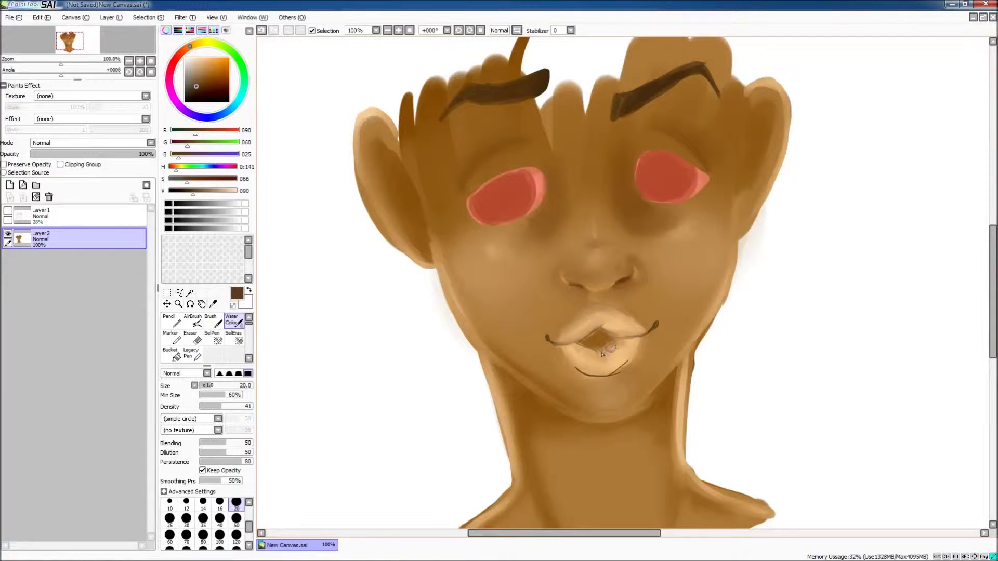
pyautogui.moveTo(603, 355); pyautogui.dragTo(582, 358)
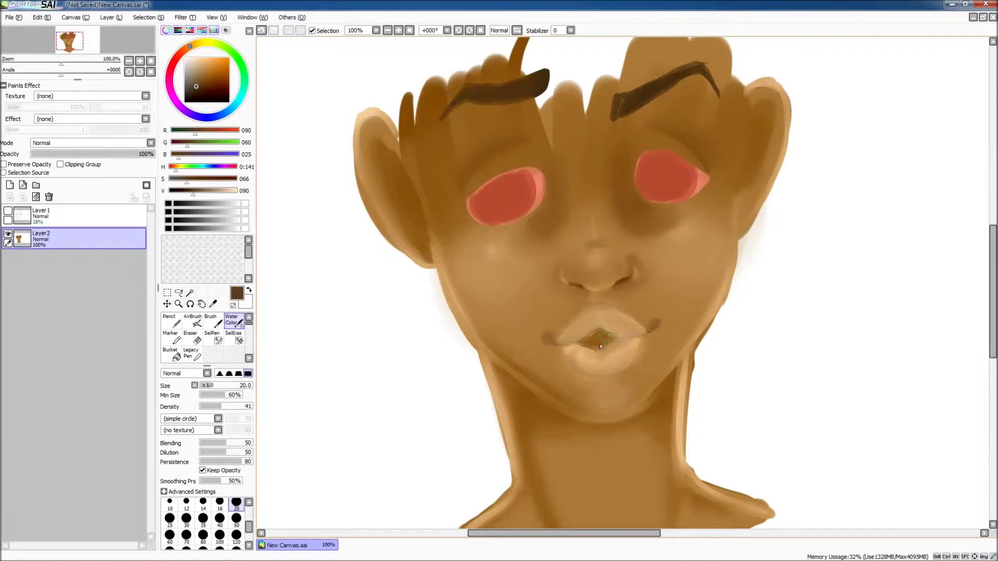
# Paint the mouth opening pink and add white upper teeth with two fangs using the Brush at size 9.
pyautogui.keyDown('alt'); pyautogui.click(595, 339); pyautogui.keyUp('alt')
pyautogui.press('b')
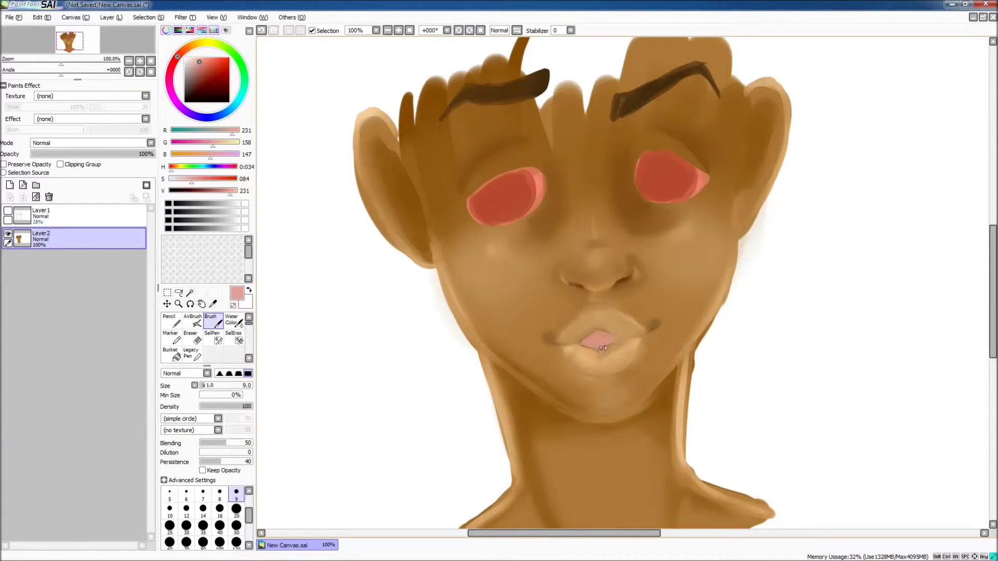
pyautogui.click(205, 70)
pyautogui.press('x')
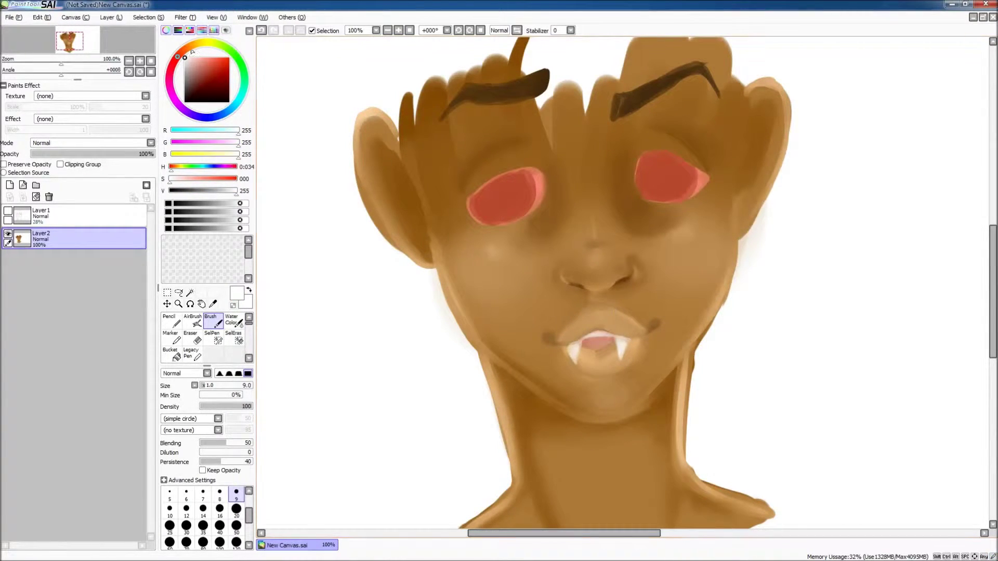
# Add light peach (255, 195, 126) highlights around the inner eyes and on the upper lids, blending them with the Water Color tool.
pyautogui.click(203, 54)
pyautogui.moveTo(552, 174); pyautogui.dragTo(543, 211)
pyautogui.moveTo(623, 167); pyautogui.dragTo(650, 208)
pyautogui.press('c')
pyautogui.moveTo(559, 179); pyautogui.dragTo(550, 213)
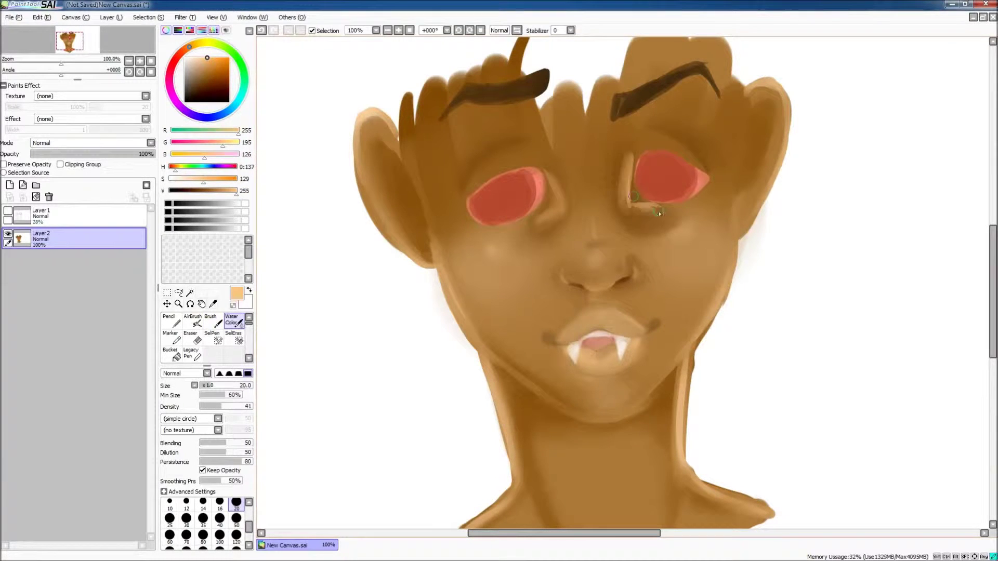
pyautogui.click(236, 519)
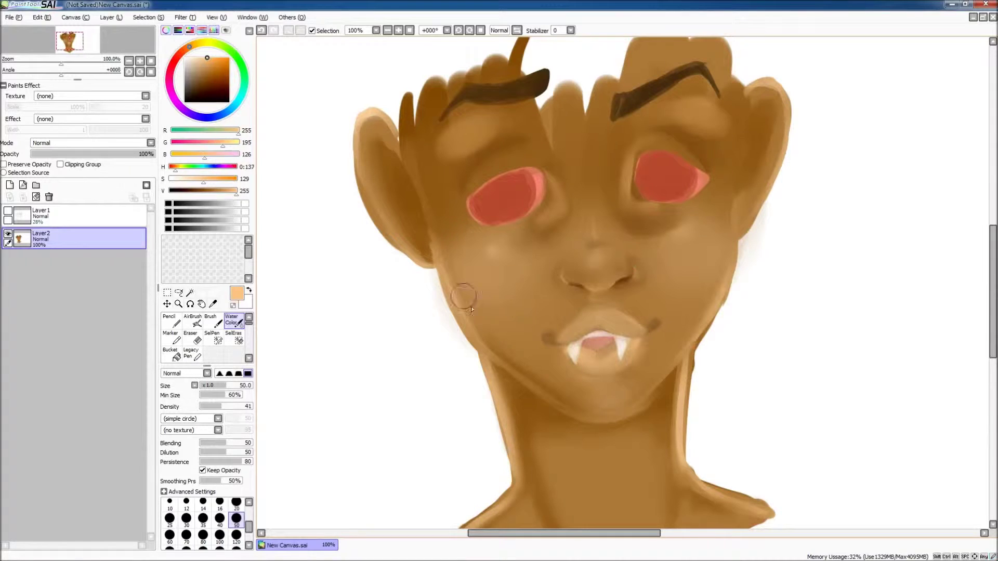
# Add pale peach (255, 214, 168) highlights along the jaw and neck edges and blend them with the Water Color tool at size 20.
pyautogui.press('b')
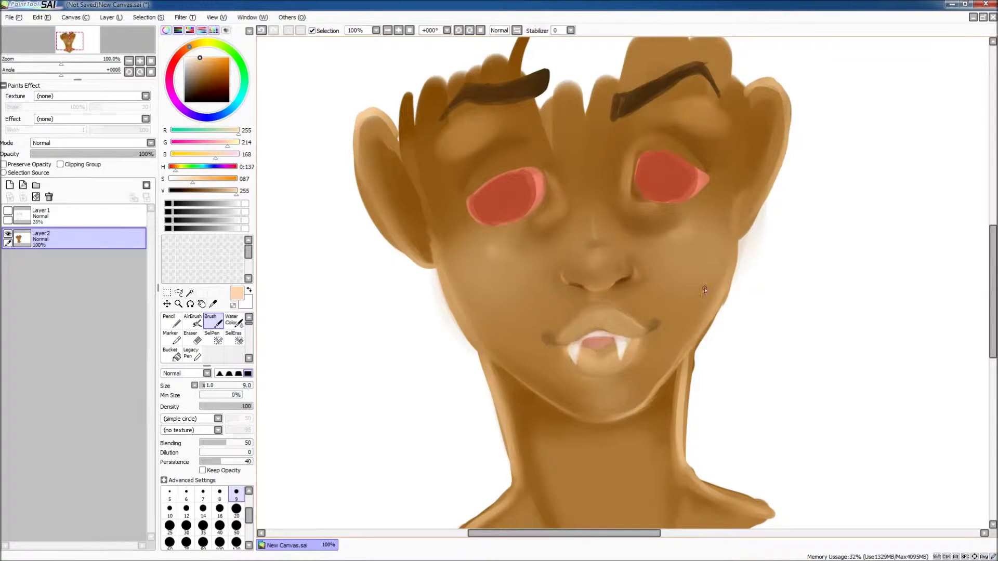
pyautogui.press('c')
pyautogui.moveTo(678, 424); pyautogui.dragTo(682, 458)
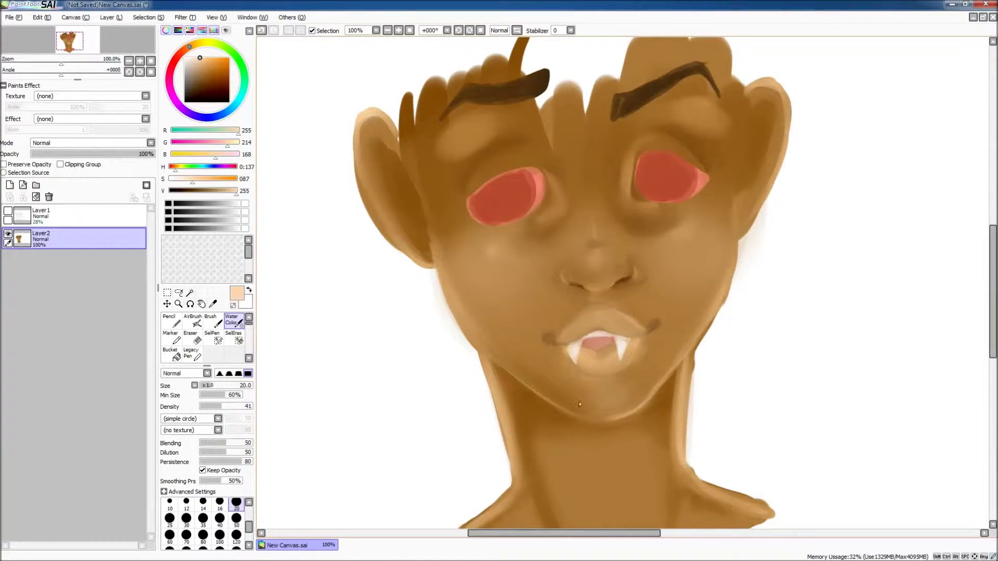
pyautogui.moveTo(750, 101); pyautogui.dragTo(753, 129)
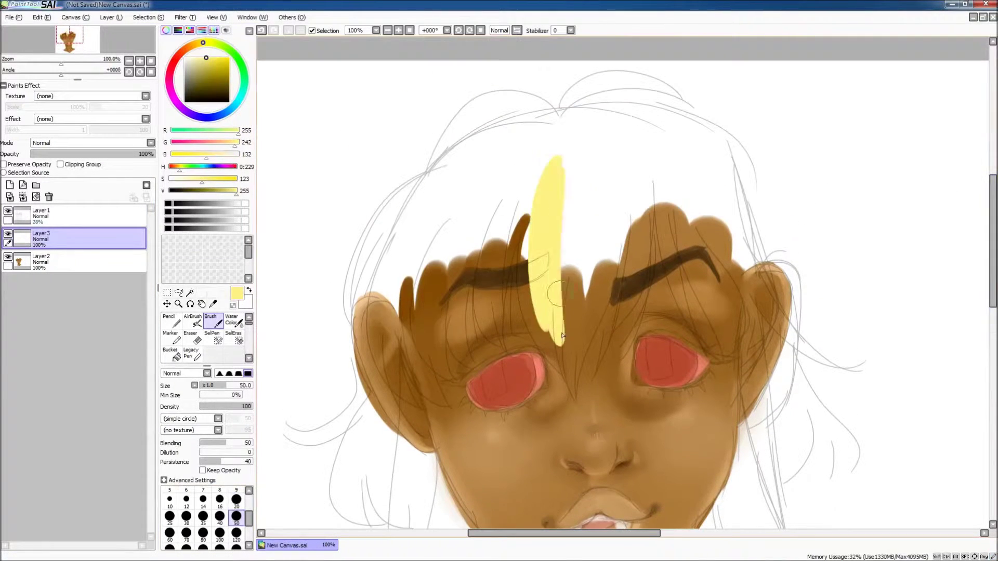
# Block in the fringe and upper side locks on Layer3 in light yellow (255, 242, 132) with the Brush at size 50.
pyautogui.moveTo(563, 335)
pyautogui.mouseDown()
pyautogui.moveTo(520, 338)
pyautogui.moveTo(722, 338)
pyautogui.moveTo(395, 234)
pyautogui.moveTo(860, 347)
pyautogui.mouseUp()
pyautogui.moveTo(432, 255); pyautogui.dragTo(744, 457)
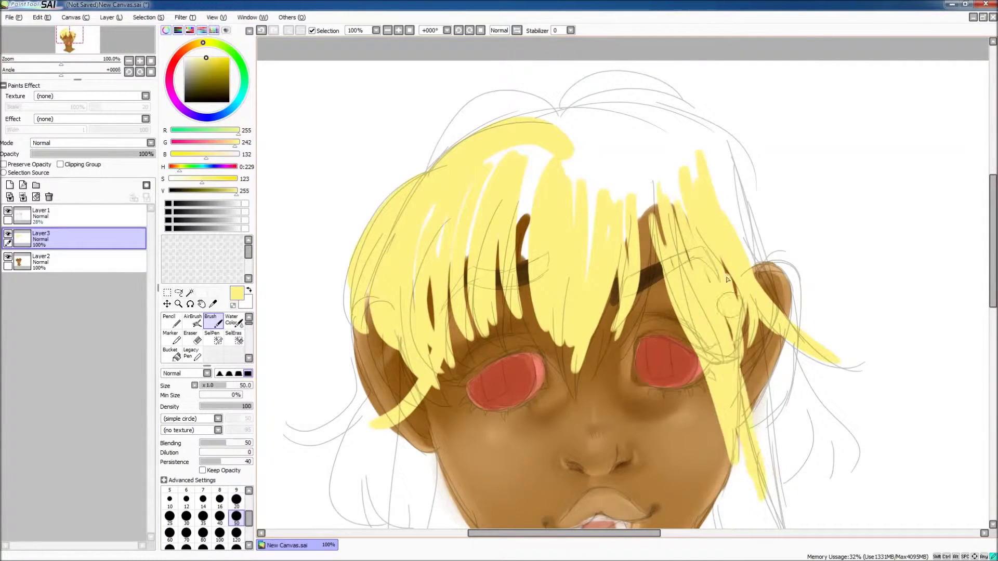
pyautogui.scroll(-4, 624, 286)
pyautogui.moveTo(431, 192); pyautogui.dragTo(468, 385)
pyautogui.moveTo(468, 271); pyautogui.dragTo(483, 515)
pyautogui.moveTo(421, 281); pyautogui.dragTo(452, 525)
pyautogui.moveTo(754, 294); pyautogui.dragTo(791, 416)
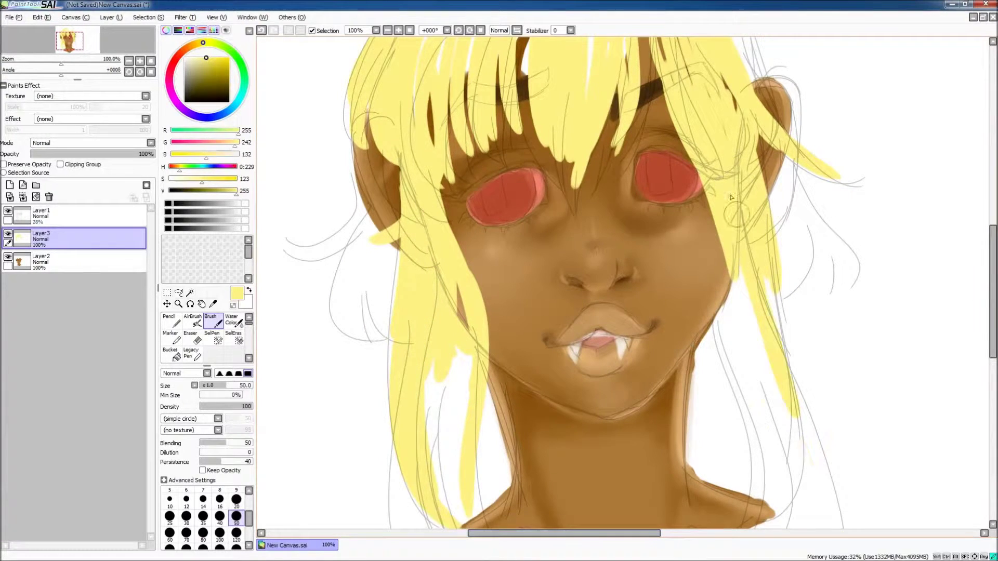
# Paint the long yellow lock on the right side of the face down past the shoulder to its curled end.
pyautogui.moveTo(739, 262); pyautogui.dragTo(811, 519)
pyautogui.scroll(-4, 624, 286)
pyautogui.moveTo(723, 73); pyautogui.dragTo(780, 275)
pyautogui.moveTo(744, 203); pyautogui.dragTo(805, 362)
pyautogui.moveTo(712, 128); pyautogui.dragTo(744, 221)
pyautogui.moveTo(738, 208); pyautogui.dragTo(832, 410)
pyautogui.moveTo(770, 270); pyautogui.dragTo(728, 400)
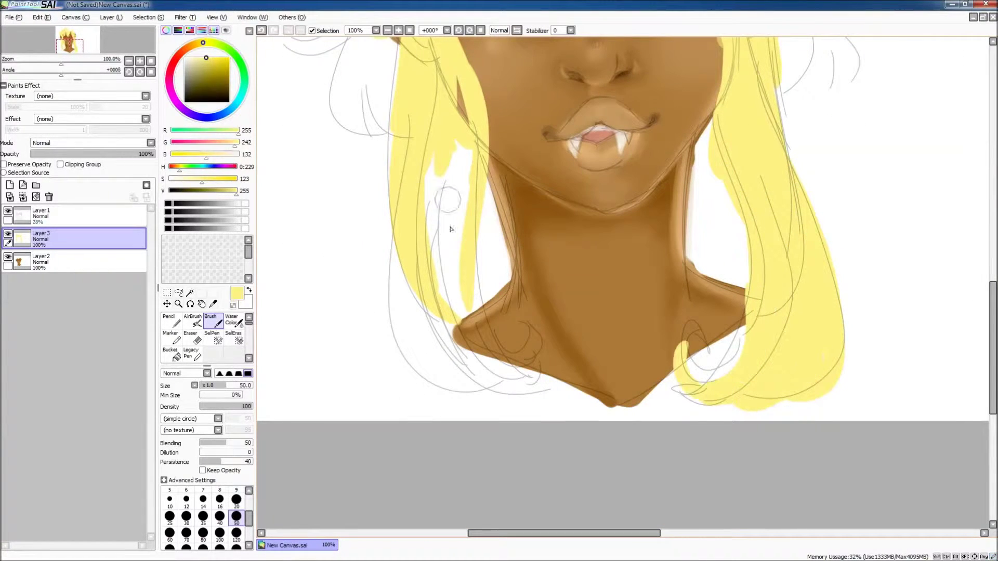
# Fill in the long yellow lock on the left side of the face down to the collarbone.
pyautogui.moveTo(442, 130); pyautogui.dragTo(468, 364)
pyautogui.moveTo(406, 255); pyautogui.dragTo(525, 380)
pyautogui.moveTo(488, 317); pyautogui.dragTo(551, 374)
# Add curled tips to both long locks and a thin outer strand on the right one with the Brush at size 20.
pyautogui.click(237, 499)
pyautogui.moveTo(531, 312); pyautogui.dragTo(564, 364)
pyautogui.moveTo(676, 385); pyautogui.dragTo(694, 345)
pyautogui.moveTo(780, 78); pyautogui.dragTo(816, 229)
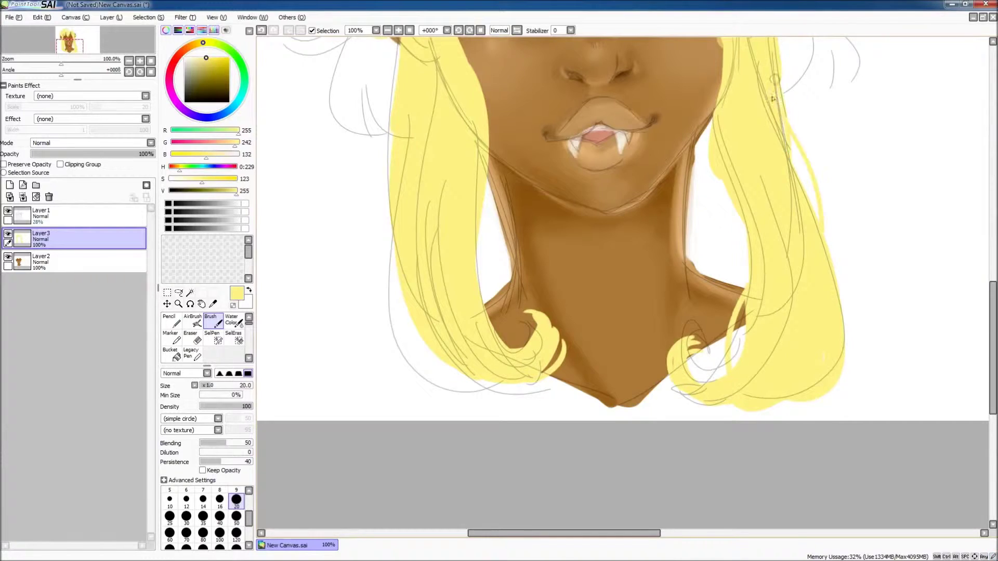
# Fill the gaps in the fringe and thicken the hair above the left ear with yellow Brush strokes.
pyautogui.scroll(6, 623, 286)
pyautogui.moveTo(645, 99); pyautogui.dragTo(616, 260)
pyautogui.moveTo(614, 182); pyautogui.dragTo(577, 291)
pyautogui.moveTo(561, 109); pyautogui.dragTo(520, 276)
pyautogui.moveTo(639, 111); pyautogui.dragTo(642, 231)
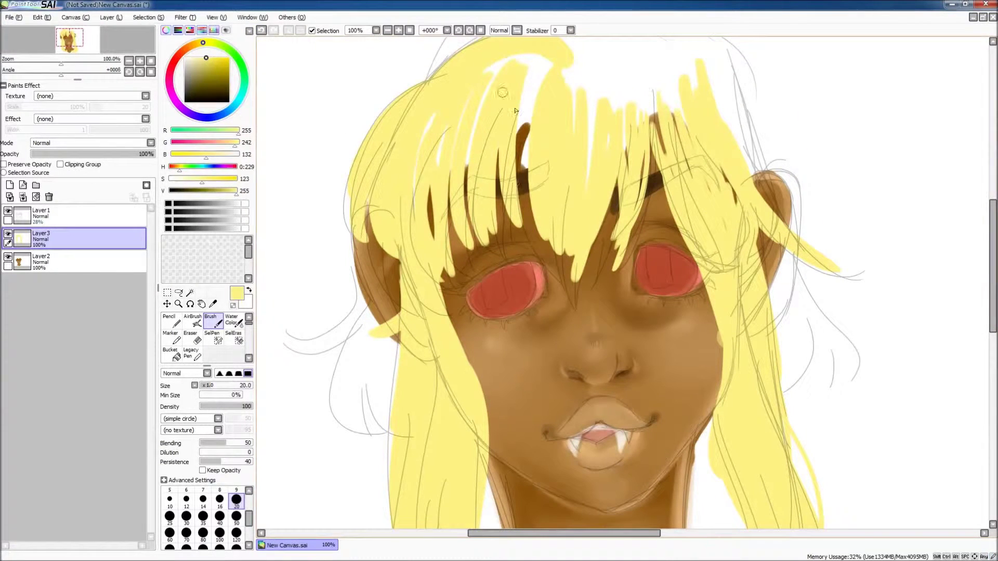
pyautogui.moveTo(525, 122); pyautogui.dragTo(512, 255)
pyautogui.moveTo(530, 133); pyautogui.dragTo(530, 200)
pyautogui.press('e')
pyautogui.press('b')
pyautogui.moveTo(478, 78); pyautogui.dragTo(489, 249)
pyautogui.moveTo(415, 182); pyautogui.dragTo(380, 270)
pyautogui.moveTo(380, 140); pyautogui.dragTo(364, 281)
# Fill the remaining white area of the crown with yellow using the Brush at size 50.
pyautogui.scroll(3, 720, 228)
pyautogui.moveTo(676, 202); pyautogui.dragTo(546, 291)
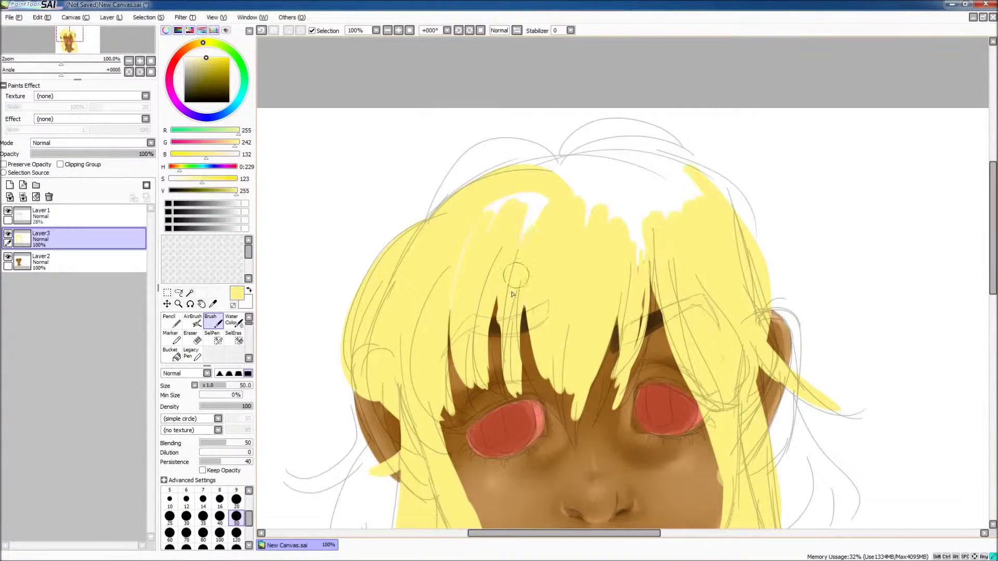
pyautogui.moveTo(743, 218)
pyautogui.mouseDown()
pyautogui.moveTo(517, 182)
pyautogui.moveTo(613, 240)
pyautogui.mouseUp()
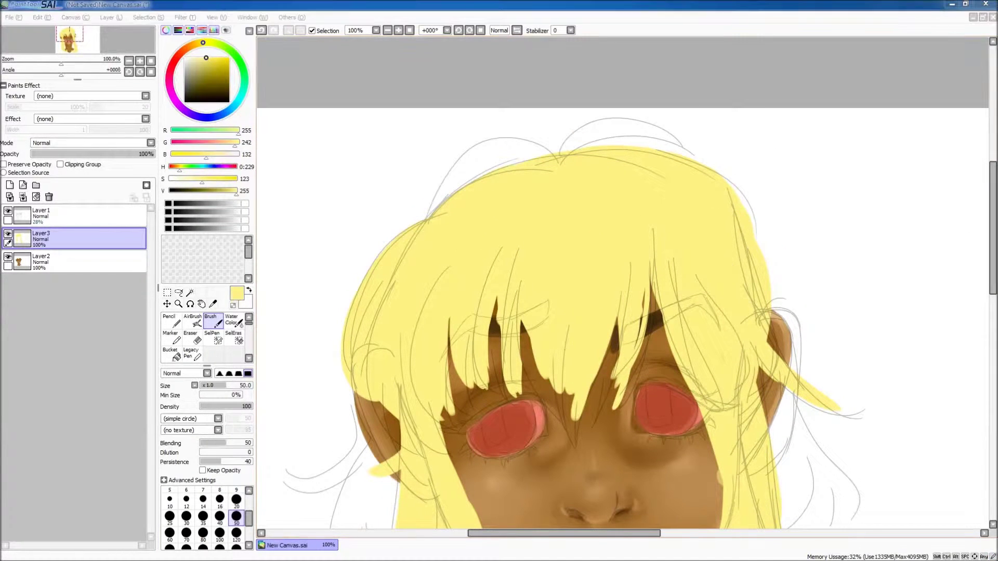
# Paint the raised tufts at the parting, loose outer strands and fine fringe tips with the Brush at size 20.
pyautogui.click(237, 499)
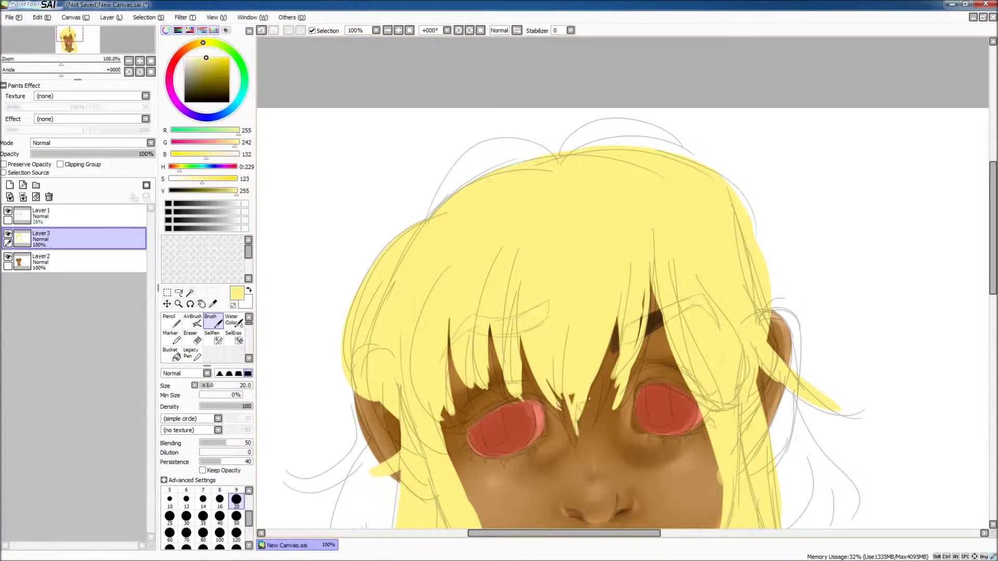
pyautogui.moveTo(562, 151); pyautogui.dragTo(664, 133)
pyautogui.moveTo(551, 138); pyautogui.dragTo(458, 193)
pyautogui.moveTo(494, 143)
pyautogui.mouseDown()
pyautogui.moveTo(364, 239)
pyautogui.moveTo(344, 364)
pyautogui.mouseUp()
pyautogui.moveTo(729, 195); pyautogui.dragTo(775, 312)
pyautogui.moveTo(754, 213); pyautogui.dragTo(790, 271)
pyautogui.moveTo(453, 312); pyautogui.dragTo(458, 411)
pyautogui.moveTo(657, 294); pyautogui.dragTo(682, 371)
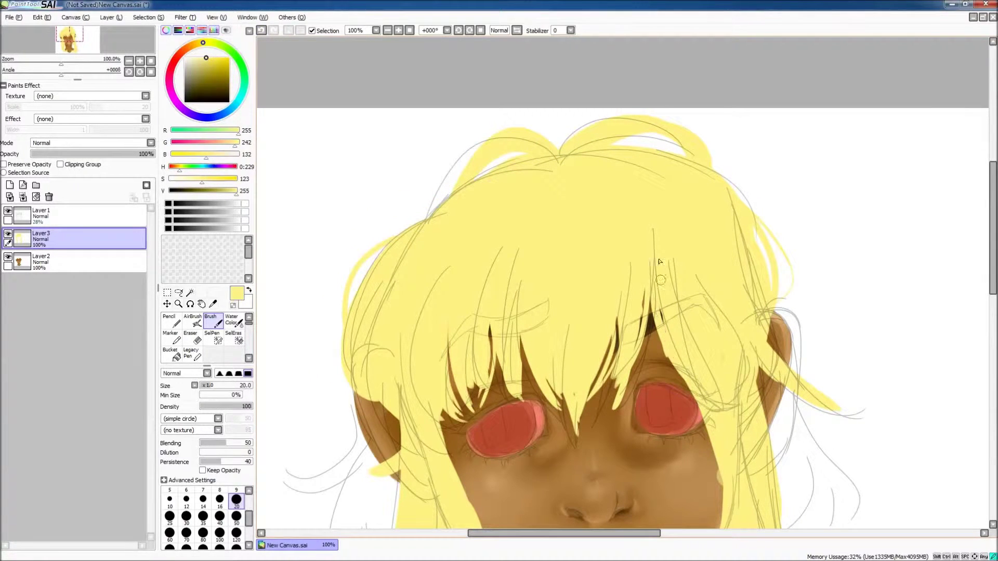
# Add a thin yellow strand curving over the left cheek and finer strands in the fringe between the eyes.
pyautogui.scroll(-5, 581, 413)
pyautogui.moveTo(445, 179); pyautogui.dragTo(494, 323)
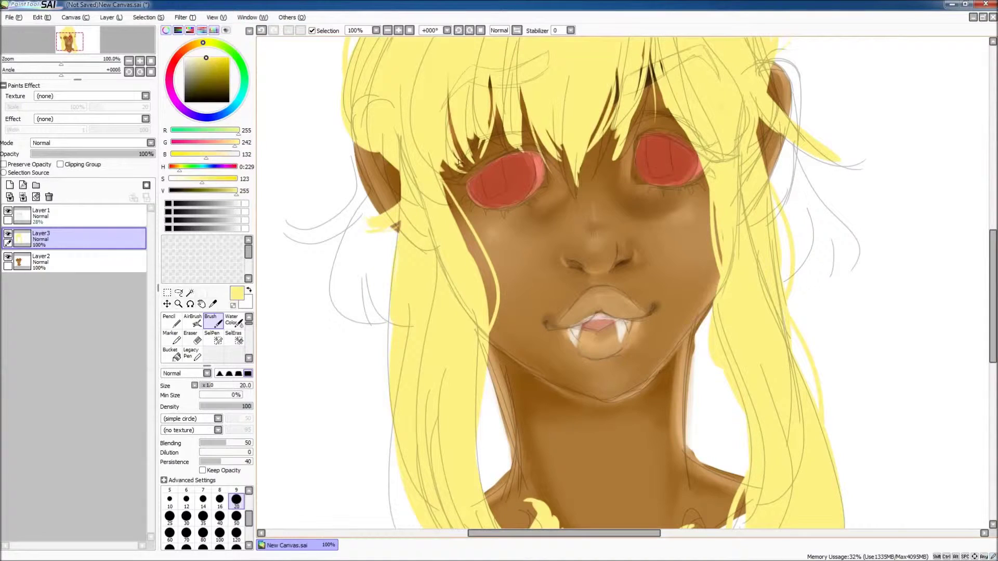
pyautogui.moveTo(650, 62); pyautogui.dragTo(642, 135)
pyautogui.moveTo(614, 68); pyautogui.dragTo(609, 177)
# Paint loose thin yellow strands along the edges of both long locks beside the neck.
pyautogui.scroll(-3, 882, 161)
pyautogui.moveTo(406, 153); pyautogui.dragTo(377, 343)
pyautogui.moveTo(377, 187); pyautogui.dragTo(398, 314)
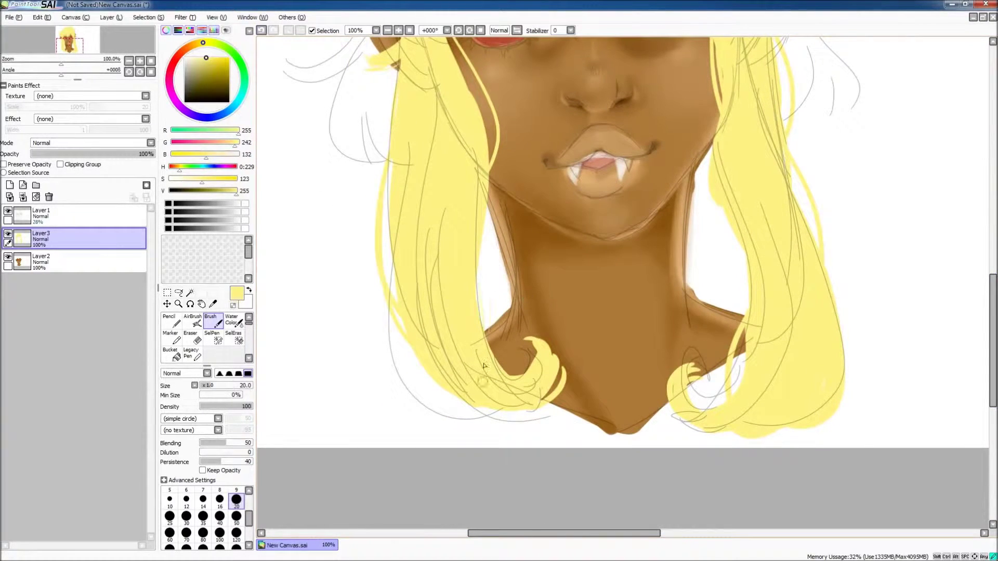
pyautogui.moveTo(743, 190); pyautogui.dragTo(720, 268)
pyautogui.moveTo(827, 251); pyautogui.dragTo(856, 400)
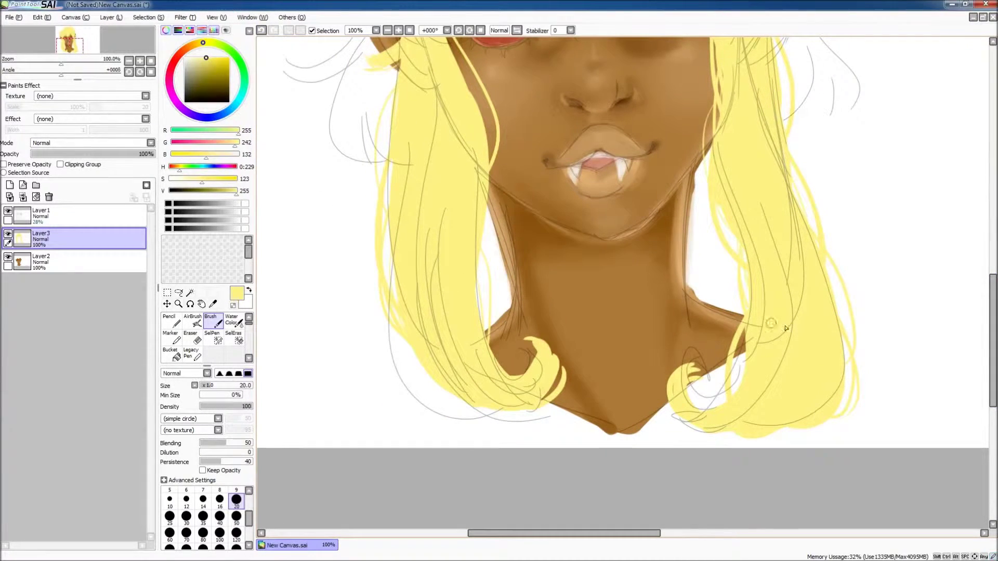
# Add fine yellow strands beside the left eye and around the outer edge of the crown.
pyautogui.scroll(5, 682, 399)
pyautogui.moveTo(445, 128); pyautogui.dragTo(478, 252)
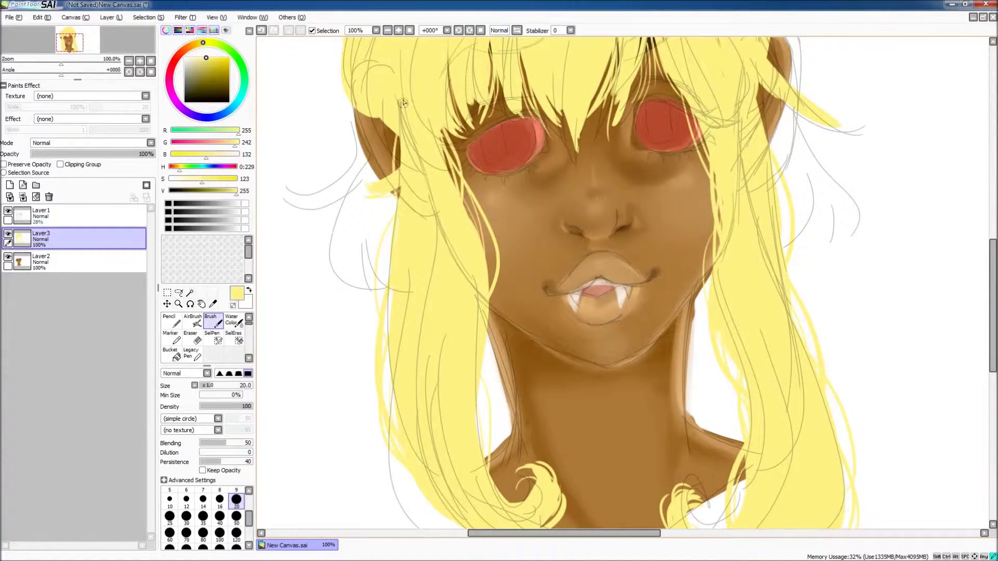
pyautogui.scroll(4, 738, 151)
pyautogui.scroll(2, 962, 245)
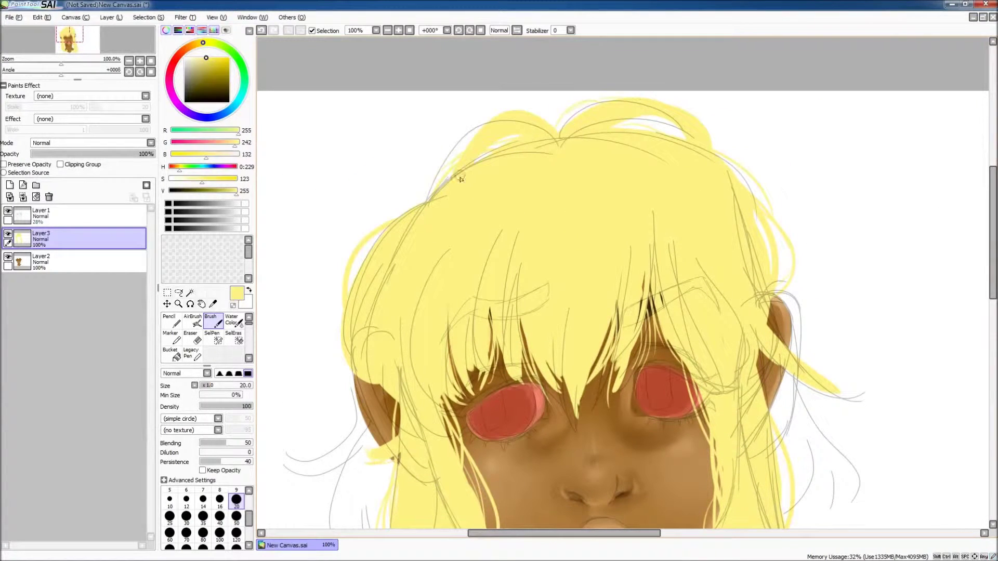
pyautogui.moveTo(720, 169); pyautogui.dragTo(752, 172)
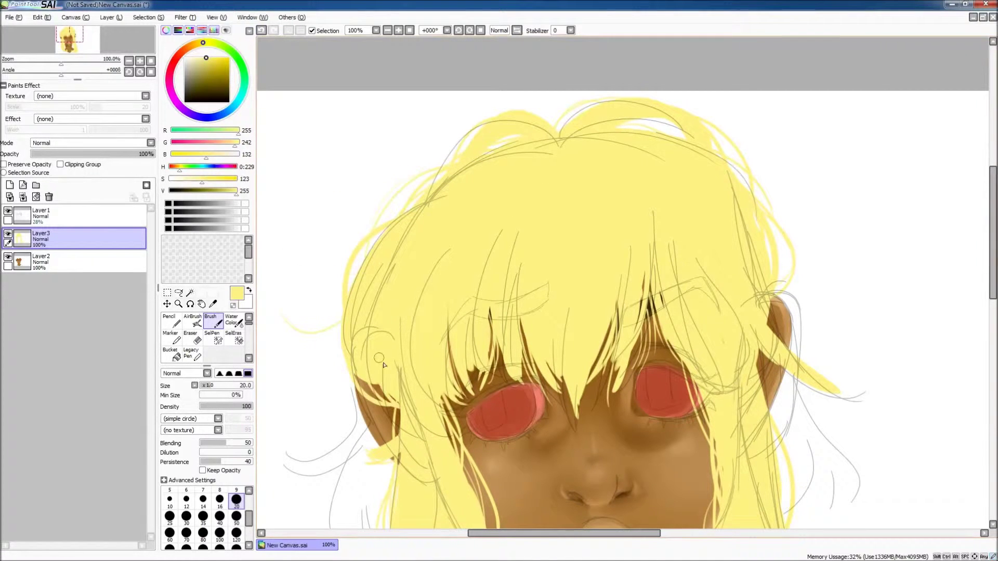
# Add a new layer and move it beneath the face layer, Layer2.
pyautogui.scroll(-8, 410, 187)
pyautogui.click(9, 186)
pyautogui.moveTo(78, 239); pyautogui.dragTo(104, 297)
# Paint darker yellow back hair and curled tips behind both ears with the Brush at size 50.
pyautogui.moveTo(205, 58); pyautogui.dragTo(202, 59)
pyautogui.click(236, 516)
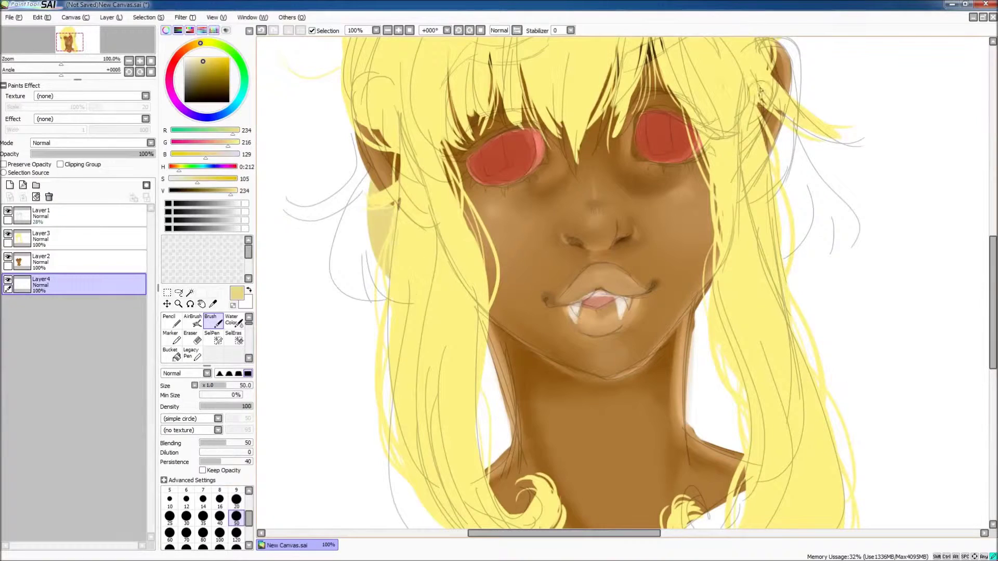
pyautogui.moveTo(769, 127); pyautogui.dragTo(801, 234)
pyautogui.moveTo(375, 281); pyautogui.dragTo(345, 161)
pyautogui.moveTo(338, 260); pyautogui.dragTo(358, 151)
pyautogui.moveTo(796, 125); pyautogui.dragTo(842, 234)
pyautogui.moveTo(333, 291)
pyautogui.mouseDown()
pyautogui.moveTo(365, 168)
pyautogui.moveTo(292, 198)
pyautogui.mouseUp()
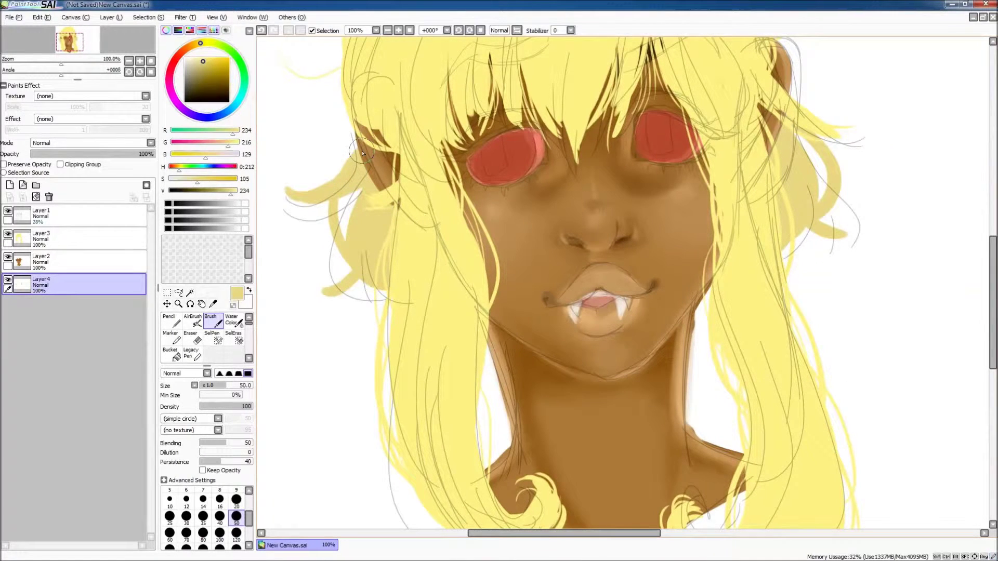
# Add fine darker yellow strands around the edges of the back hair with the Brush at size 9.
pyautogui.press('[')
pyautogui.press('[')
pyautogui.press('[')
pyautogui.press('[')
pyautogui.press('[')
pyautogui.press('[')
pyautogui.press('[')
pyautogui.press('[')
pyautogui.press('[')
pyautogui.press('[')
pyautogui.press('[')
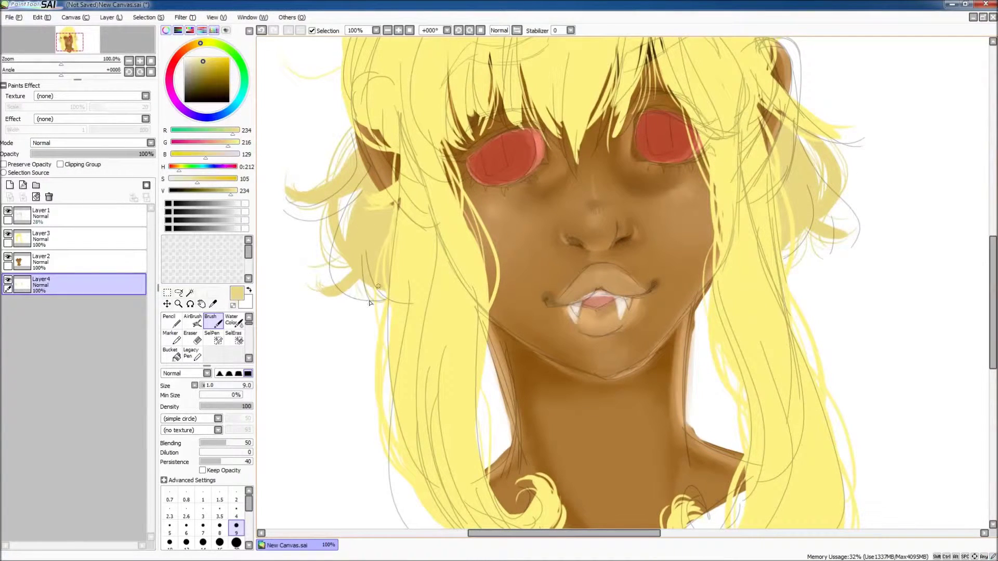
# Hide the sketch layer and paint dark red pupils in both eyes on Layer2.
pyautogui.scroll(3, 388, 274)
pyautogui.click(7, 210)
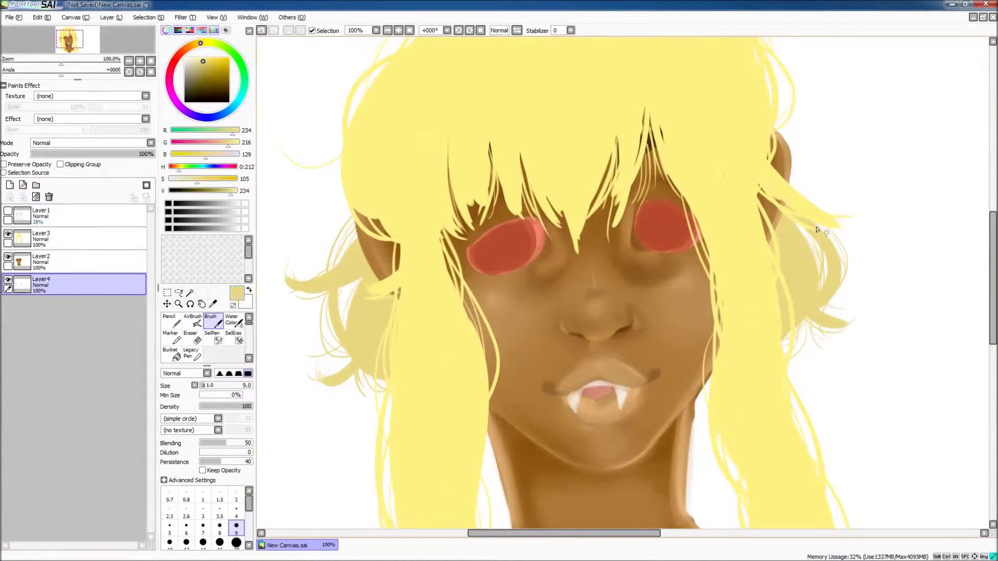
pyautogui.click(41, 260)
pyautogui.moveTo(191, 53); pyautogui.dragTo(175, 59)
pyautogui.click(201, 87)
pyautogui.moveTo(487, 246); pyautogui.dragTo(496, 258)
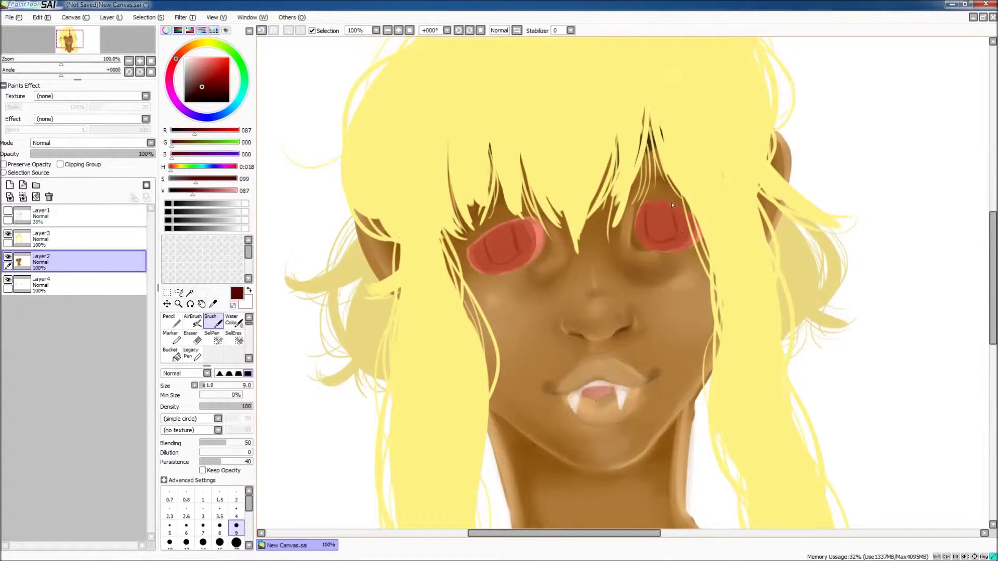
pyautogui.moveTo(651, 207); pyautogui.dragTo(656, 238)
pyautogui.moveTo(491, 232); pyautogui.dragTo(502, 263)
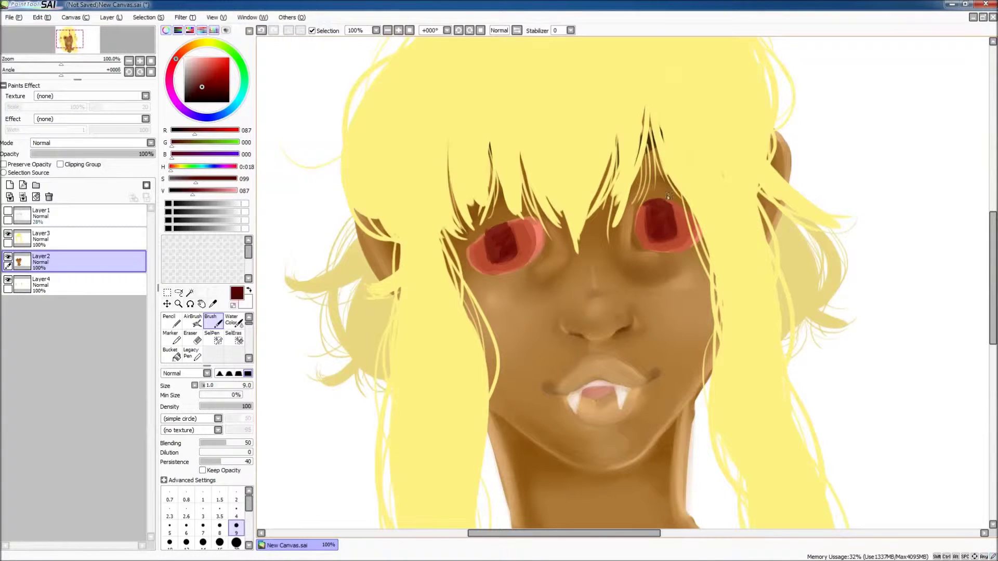
# Blend the pupil edges with Water Color and deepen the surrounding irises with a sampled medium red.
pyautogui.press('c')
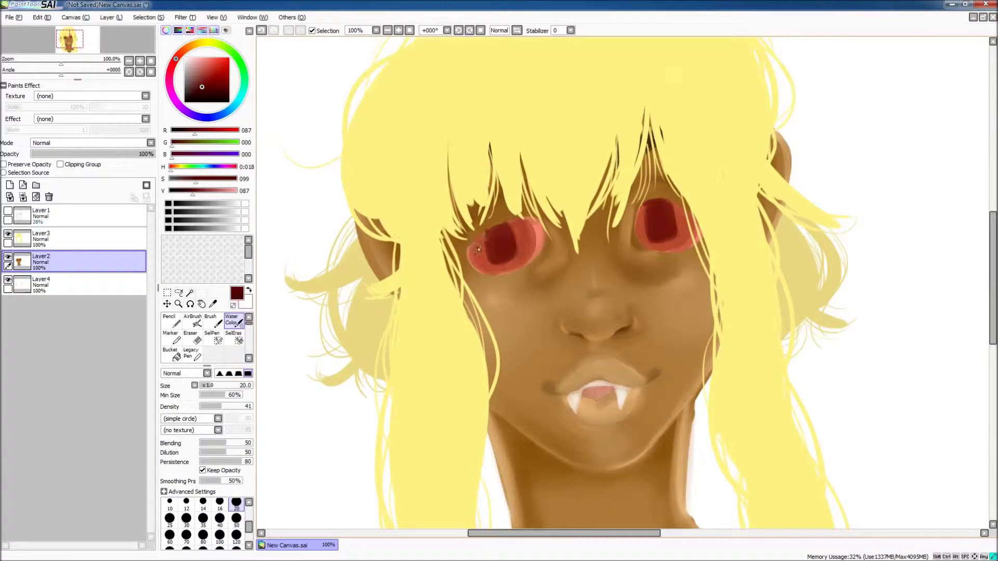
pyautogui.moveTo(499, 267); pyautogui.dragTo(514, 256)
pyautogui.moveTo(656, 244); pyautogui.dragTo(667, 226)
pyautogui.press('b')
pyautogui.keyDown('alt'); pyautogui.click(482, 253); pyautogui.keyUp('alt')
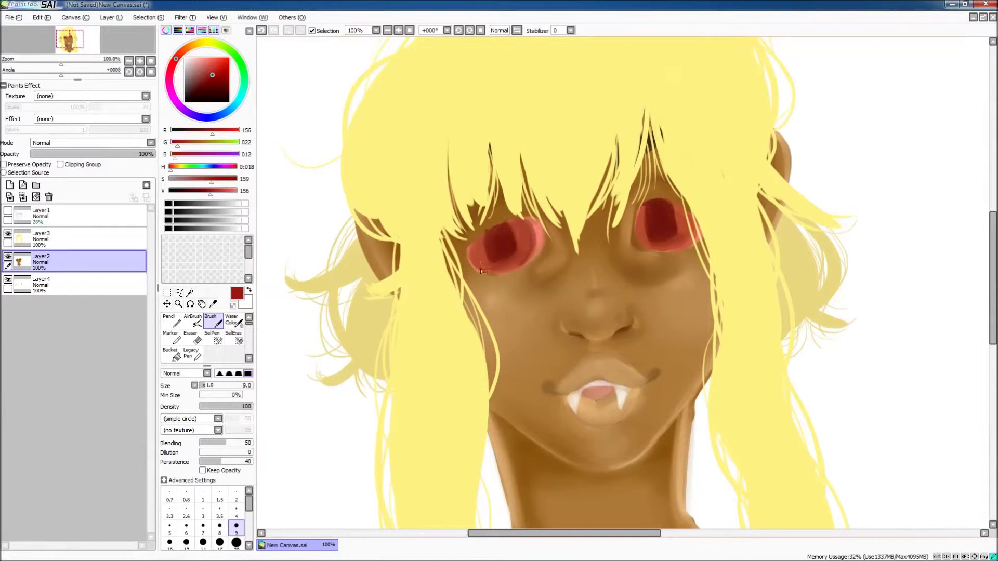
pyautogui.press('c')
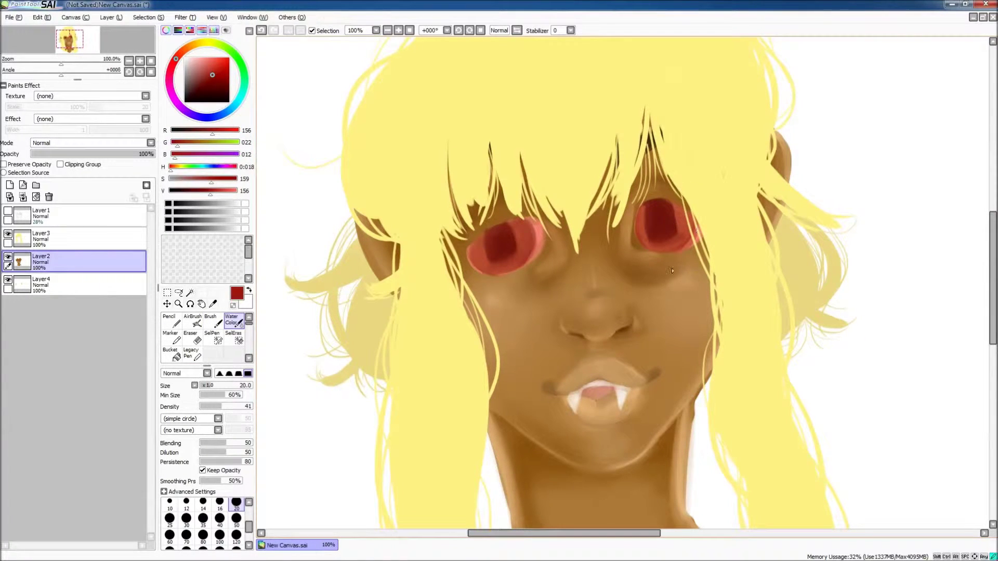
pyautogui.click(232, 516)
# Try short light pink streaks around both irises with the Brush at size 9.
pyautogui.keyDown('alt'); pyautogui.click(541, 235); pyautogui.keyUp('alt')
pyautogui.press('b')
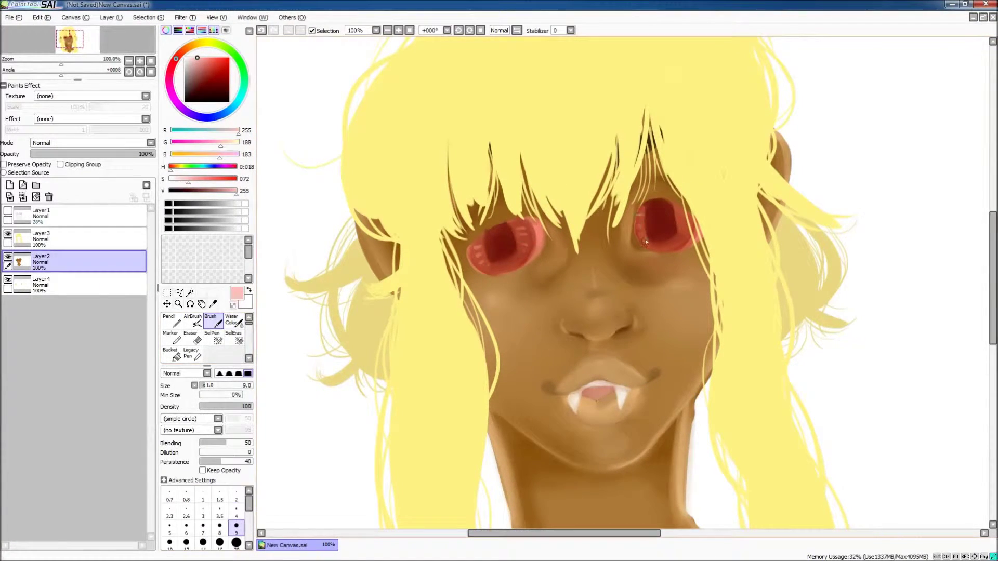
# Add a layer above Layer2 and paint light pink over the lower irises with the Brush at size 20.
pyautogui.click(237, 543)
pyautogui.click(9, 186)
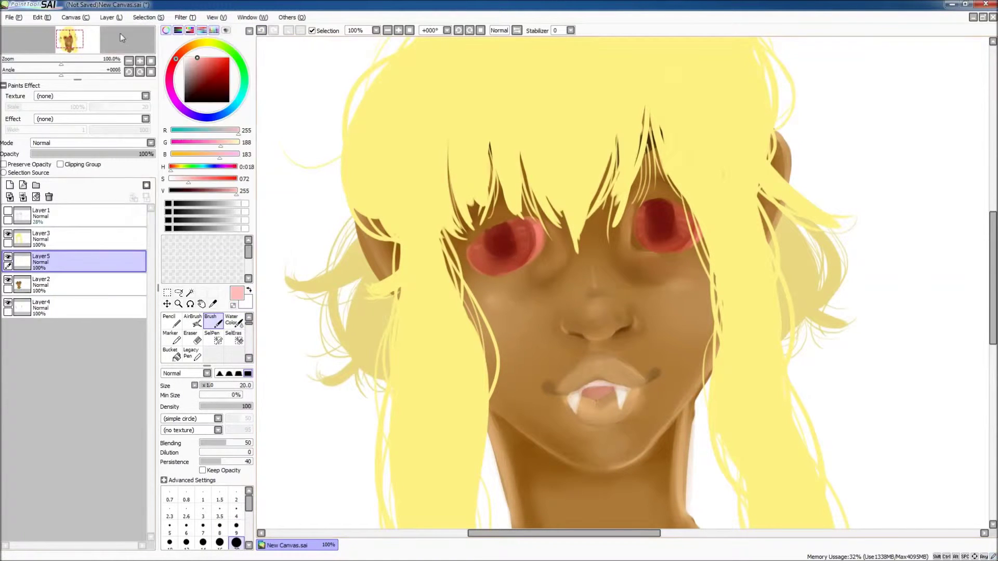
pyautogui.moveTo(491, 265); pyautogui.dragTo(520, 252)
pyautogui.moveTo(652, 240); pyautogui.dragTo(671, 244)
# Set the iris glow layer to Lumi & Shade mode at 19% opacity.
pyautogui.click(91, 143)
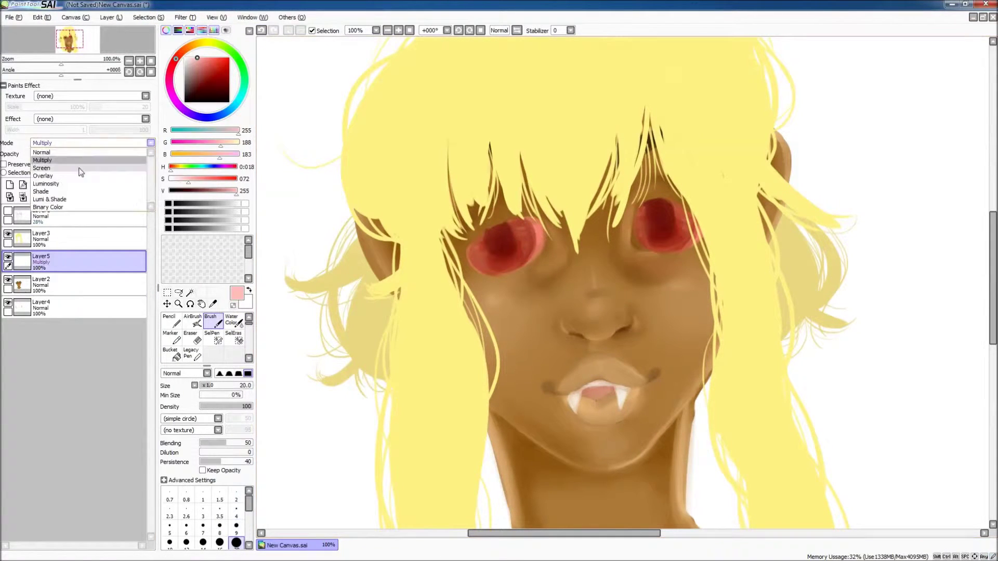
pyautogui.click(78, 165)
pyautogui.click(54, 154)
pyautogui.click(91, 143)
pyautogui.click(50, 199)
pyautogui.click(91, 143)
# Rework the pink glow in both lower irises and blend it with Water Color at size 20.
pyautogui.click(234, 321)
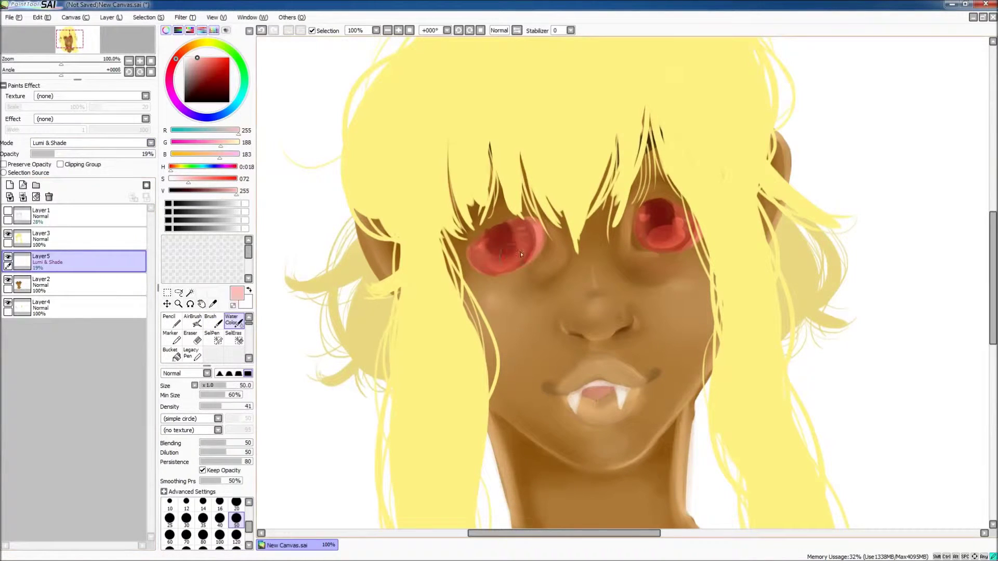
pyautogui.click(110, 17)
pyautogui.click(234, 317)
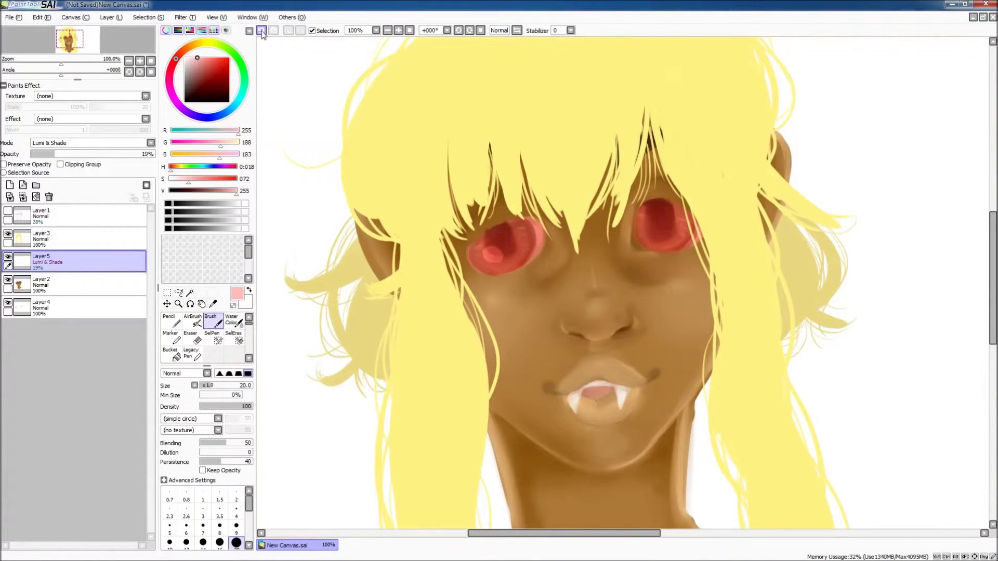
pyautogui.press('[')
pyautogui.press('[')
pyautogui.press('[')
pyautogui.press('[')
pyautogui.press('[')
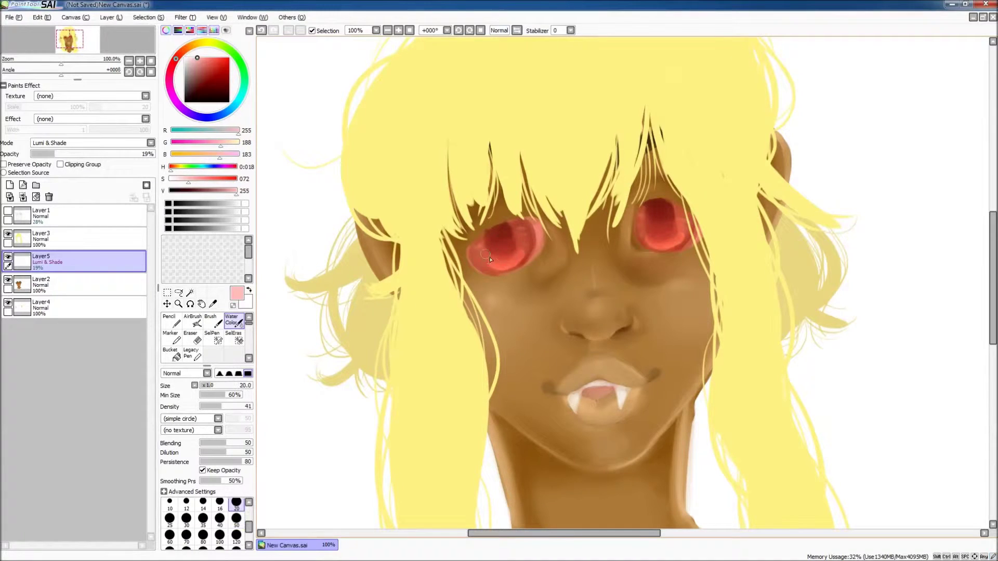
# Merge the iris glow layer down into Layer2.
pyautogui.keyDown('ctrl'); pyautogui.keyDown('shift'); pyautogui.click(501, 255); pyautogui.keyUp('shift'); pyautogui.keyUp('ctrl')
pyautogui.keyDown('alt'); pyautogui.click(501, 255); pyautogui.keyUp('alt')
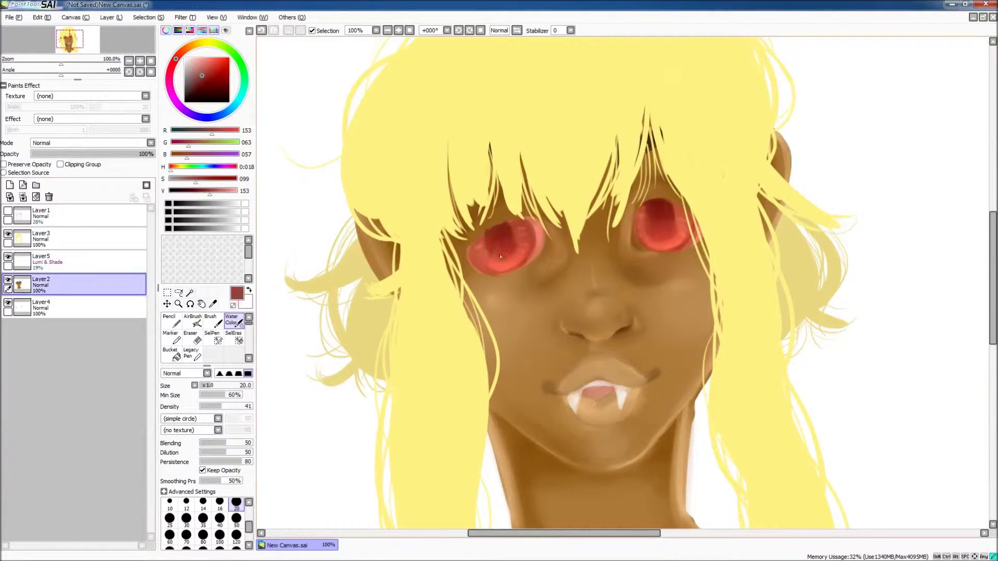
pyautogui.click(78, 260)
pyautogui.click(111, 17)
pyautogui.click(130, 90)
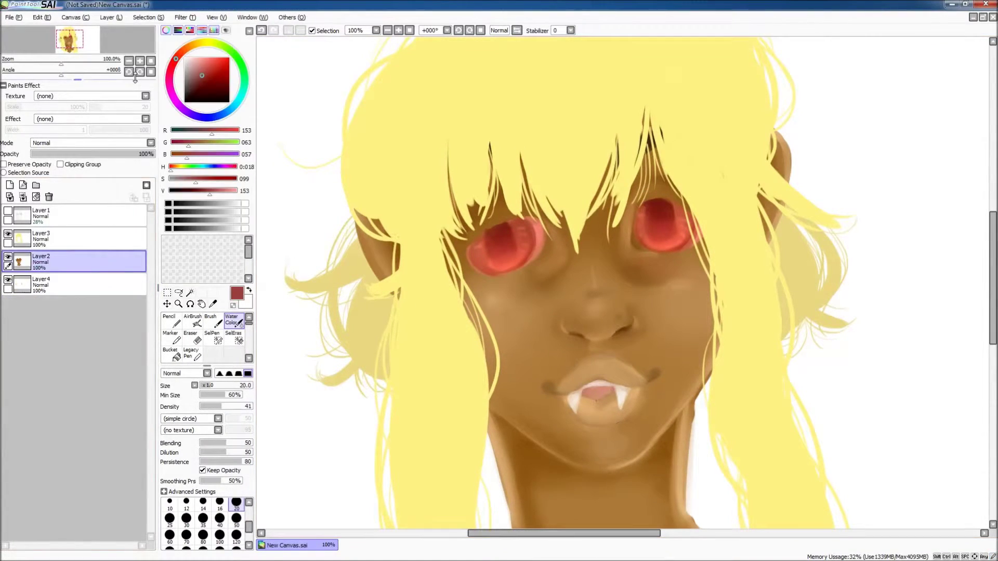
# Paint small white highlights in the lower part of both irises on a new layer.
pyautogui.click(212, 319)
pyautogui.press('[')
pyautogui.press('[')
pyautogui.press('[')
pyautogui.press('[')
pyautogui.press('[')
pyautogui.hotkey('ctrl', 'z')
pyautogui.press('c')
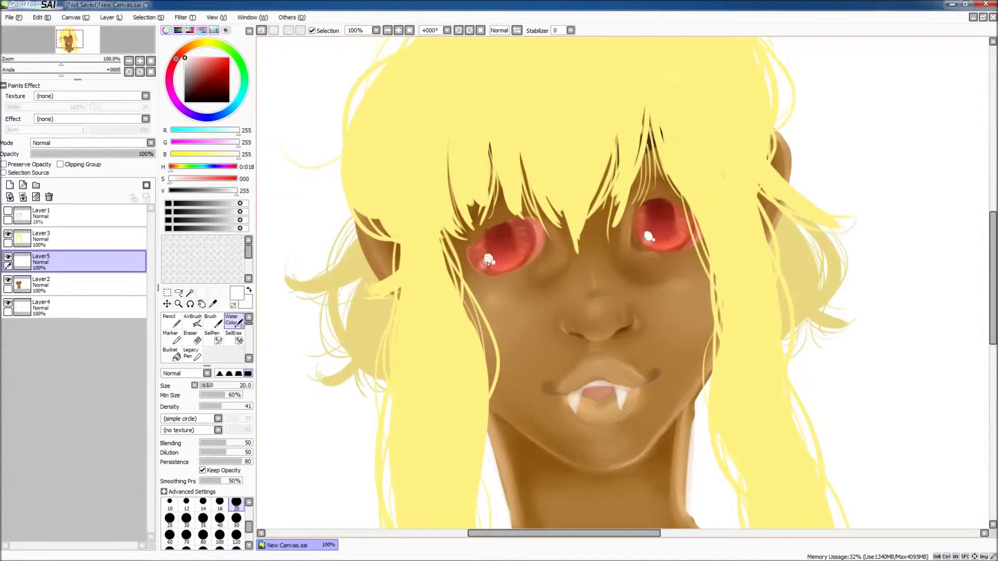
pyautogui.hotkey('ctrl', 'z')
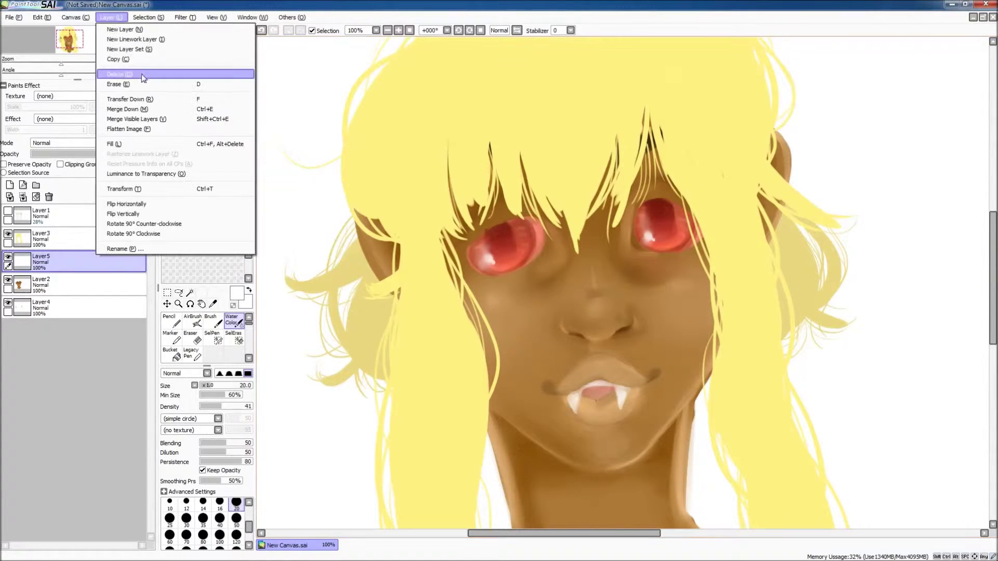
# Add white highlights to the upper part of both irises and soften them with Water Color.
pyautogui.press('b')
pyautogui.click(512, 229)
pyautogui.click(673, 210)
pyautogui.press('c')
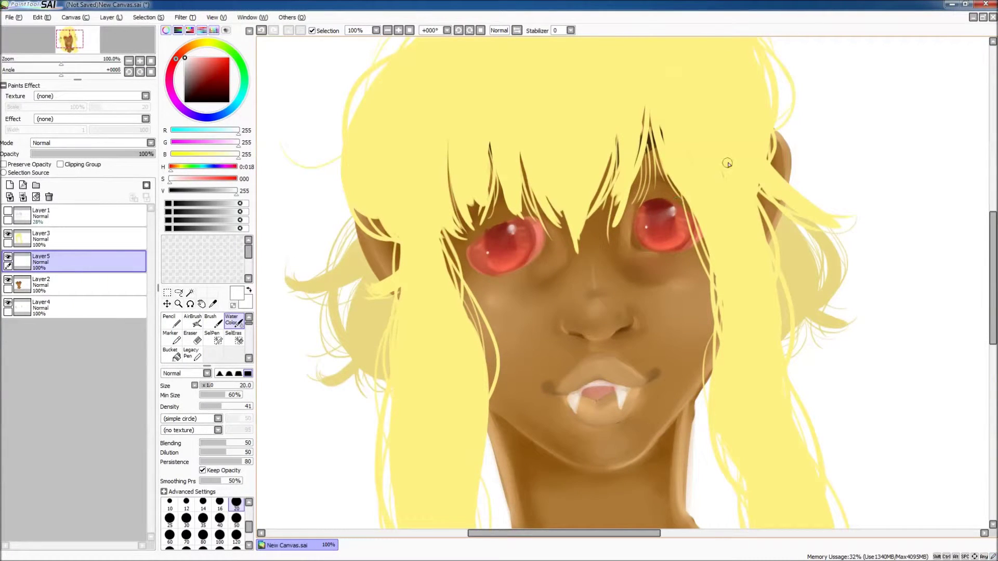
# Paint a pale pink rim around both eyeballs and blend it inward with Water Color.
pyautogui.click(192, 58)
pyautogui.press('b')
pyautogui.moveTo(467, 255); pyautogui.dragTo(540, 245)
pyautogui.moveTo(635, 213); pyautogui.dragTo(694, 245)
pyautogui.press('c')
pyautogui.moveTo(493, 262)
pyautogui.mouseDown()
pyautogui.moveTo(514, 269)
pyautogui.moveTo(535, 248)
pyautogui.mouseUp()
pyautogui.moveTo(637, 215); pyautogui.dragTo(638, 235)
# Shade the upper edges of both irises with a sampled dark red and blend the strokes.
pyautogui.keyDown('alt'); pyautogui.click(500, 234); pyautogui.keyUp('alt')
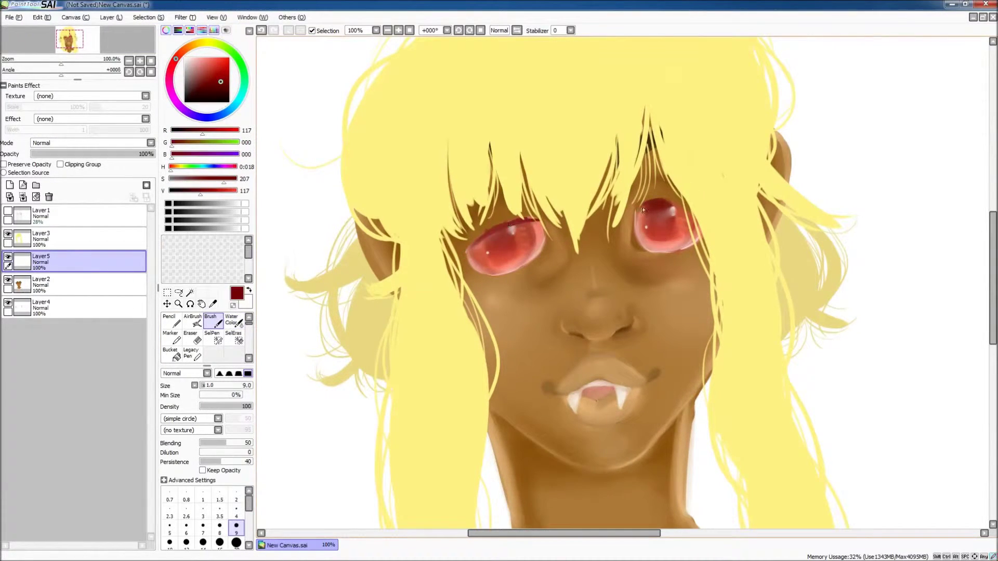
pyautogui.moveTo(660, 206); pyautogui.dragTo(642, 229)
pyautogui.moveTo(543, 224)
pyautogui.mouseDown()
pyautogui.moveTo(536, 244)
pyautogui.moveTo(517, 222)
pyautogui.mouseUp()
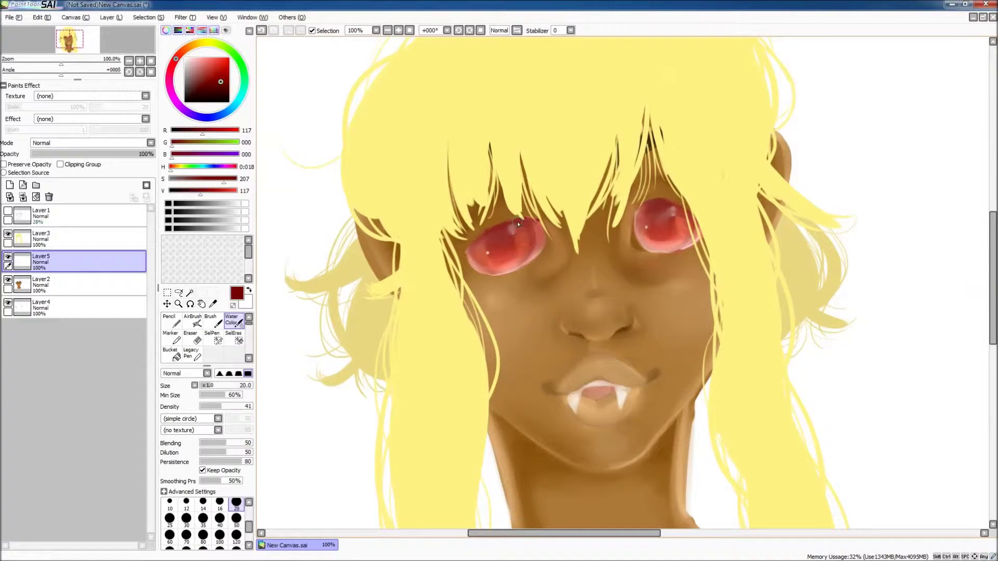
# Set the eye highlight layer to Multiply mode and duplicate it.
pyautogui.click(88, 143)
pyautogui.click(83, 156)
pyautogui.click(110, 17)
pyautogui.click(118, 59)
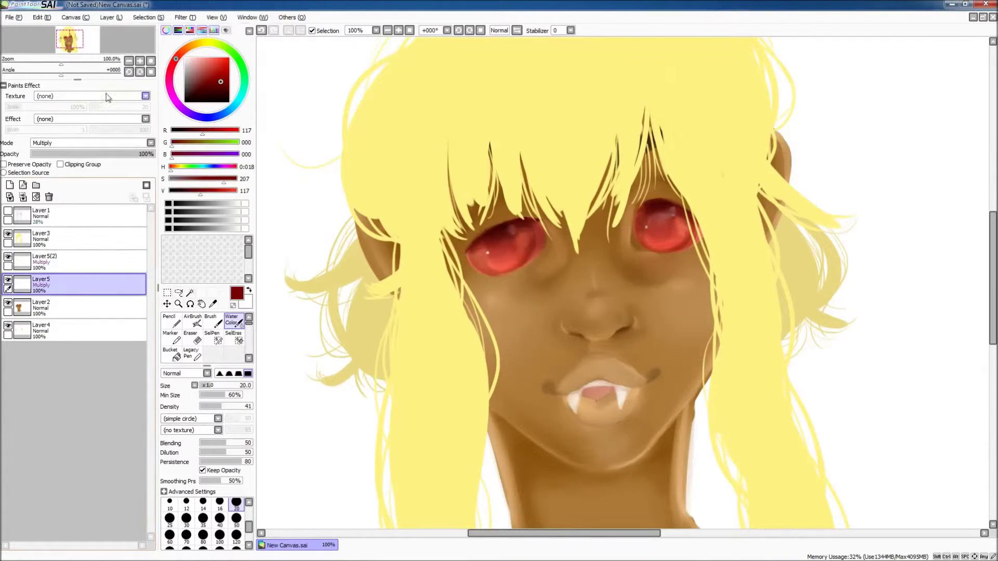
# Delete the original eye highlight layer and set its duplicate to Luminosity mode.
pyautogui.click(110, 17)
pyautogui.click(141, 77)
pyautogui.click(88, 142)
pyautogui.click(83, 187)
# Erase excess paint over both irises on the Luminosity layer and blend the remaining rims with Water Color.
pyautogui.press('e')
pyautogui.moveTo(484, 237)
pyautogui.mouseDown()
pyautogui.moveTo(523, 244)
pyautogui.moveTo(481, 263)
pyautogui.mouseUp()
pyautogui.moveTo(645, 211)
pyautogui.mouseDown()
pyautogui.moveTo(676, 214)
pyautogui.moveTo(686, 234)
pyautogui.moveTo(671, 239)
pyautogui.mouseUp()
pyautogui.press('c')
pyautogui.moveTo(540, 244); pyautogui.dragTo(507, 273)
pyautogui.moveTo(640, 242); pyautogui.dragTo(684, 223)
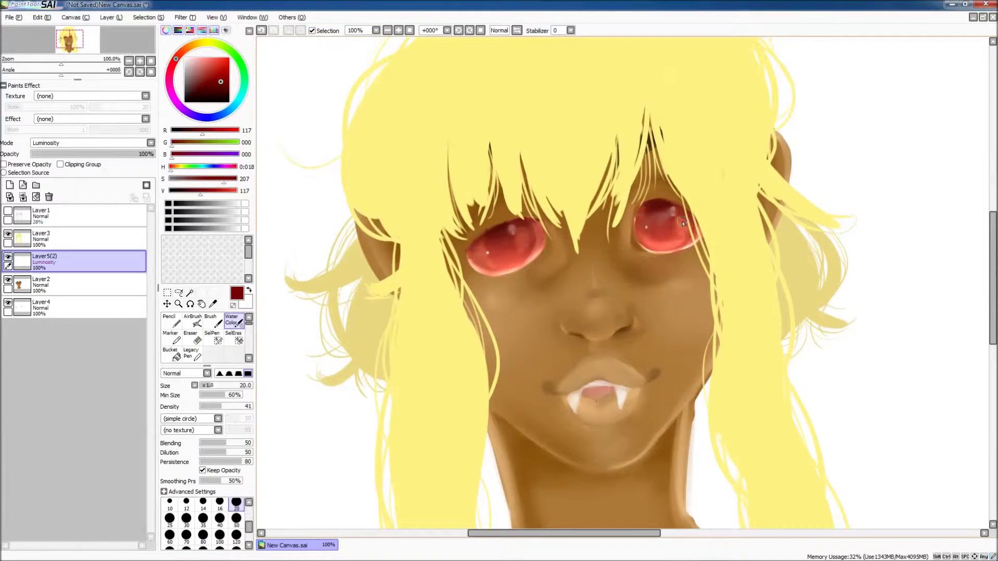
# Lower the Luminosity layer's opacity to 48% and merge it into Layer2.
pyautogui.click(74, 154)
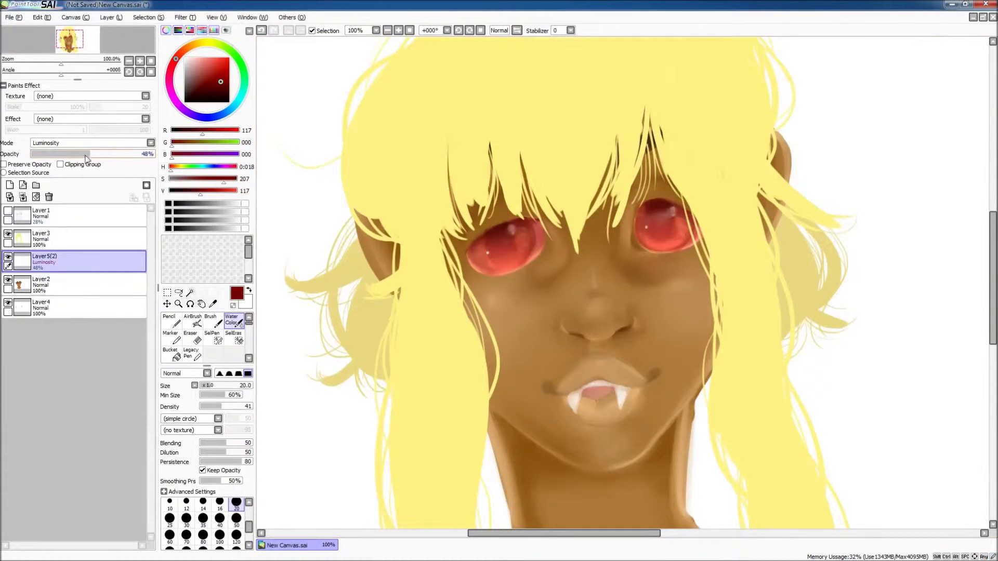
pyautogui.hotkey('ctrl', 'e')
# Outline the upper lids in dark brown and paint pale pink lower rims and inner corners with the Pencil at size 9.
pyautogui.press('n')
pyautogui.keyDown('alt'); pyautogui.click(499, 224); pyautogui.keyUp('alt')
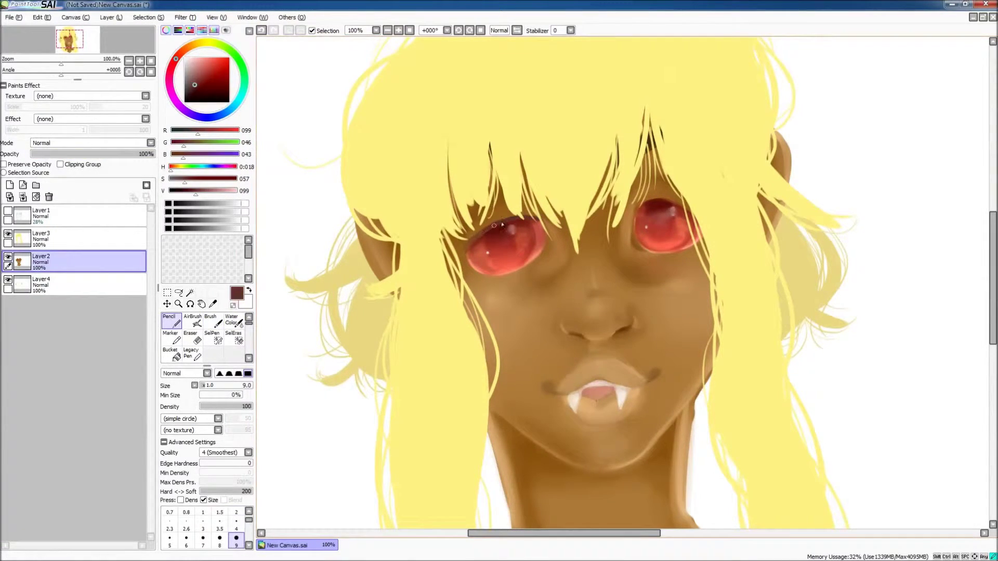
pyautogui.moveTo(465, 253); pyautogui.dragTo(481, 275)
pyautogui.keyDown('alt'); pyautogui.click(481, 272); pyautogui.keyUp('alt')
pyautogui.moveTo(636, 245); pyautogui.dragTo(691, 249)
pyautogui.keyDown('alt'); pyautogui.click(486, 249); pyautogui.keyUp('alt')
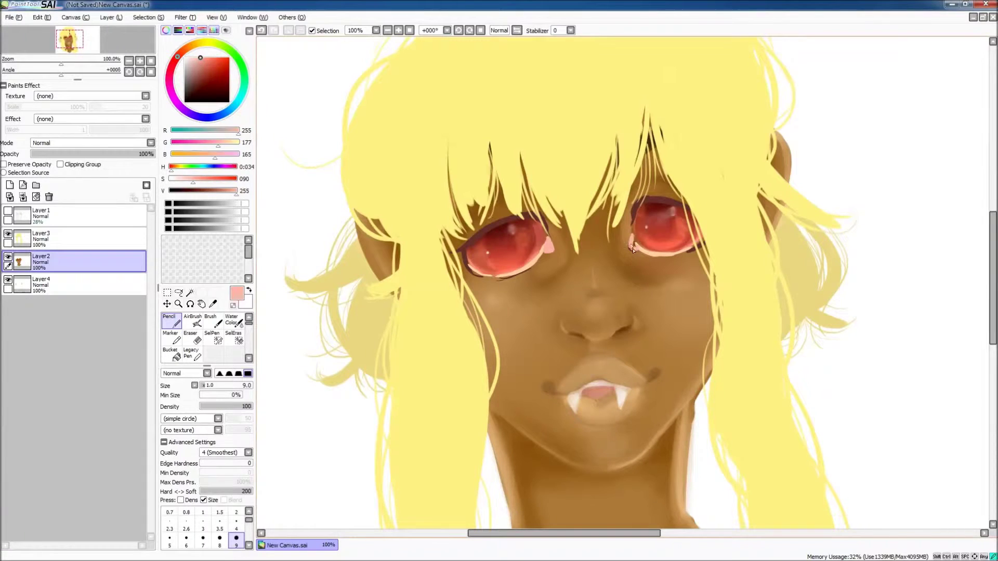
# Blend the inner corners, lower rims and lid outlines of both eyes with Water Color at size 20.
pyautogui.keyDown('alt'); pyautogui.click(543, 244); pyautogui.keyUp('alt')
pyautogui.press('c')
pyautogui.moveTo(543, 247); pyautogui.dragTo(534, 258)
pyautogui.moveTo(662, 252); pyautogui.dragTo(710, 246)
pyautogui.moveTo(469, 265); pyautogui.dragTo(467, 255)
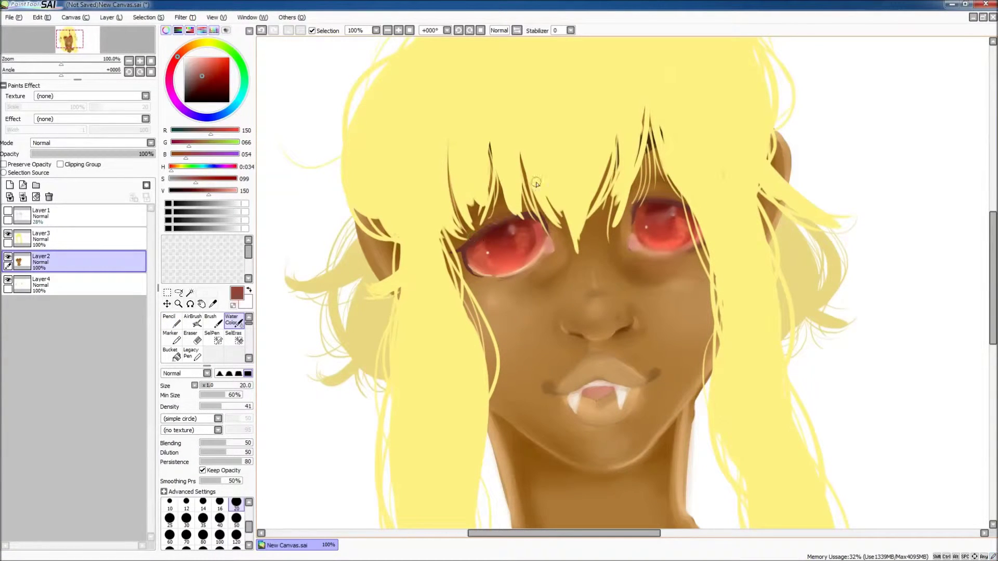
# Draw dark brown upper lash lines over both eyes with the Pencil at size 4.
pyautogui.click(201, 85)
pyautogui.click(202, 89)
pyautogui.click(172, 322)
pyautogui.moveTo(457, 251); pyautogui.dragTo(543, 216)
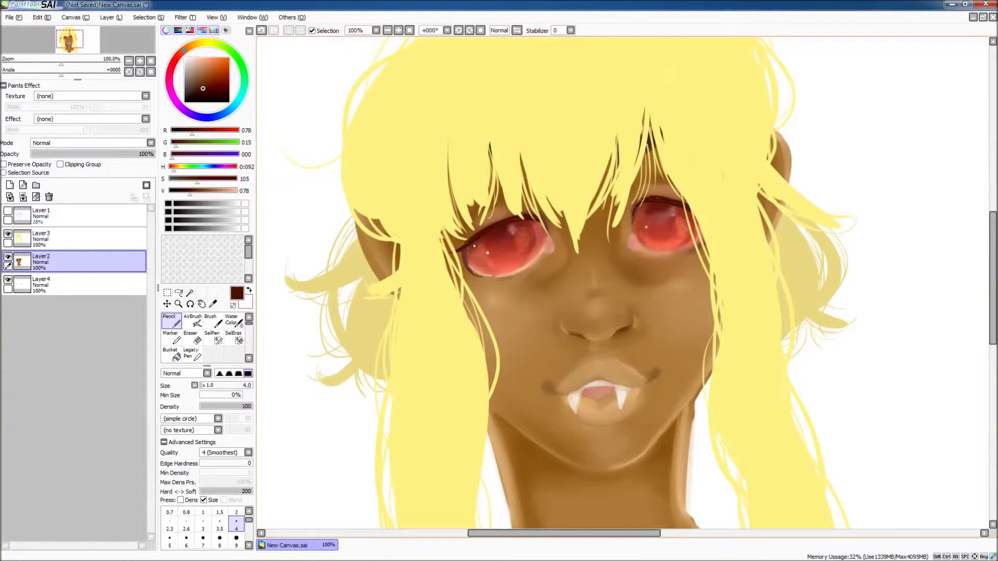
# Draw fine lashes around both eyes with the Pencil at size 2 and add a soft peach highlight above the lids.
pyautogui.scroll(2, 668, 187)
pyautogui.press('[')
pyautogui.press('[')
pyautogui.press('[')
pyautogui.press('[')
pyautogui.press('[')
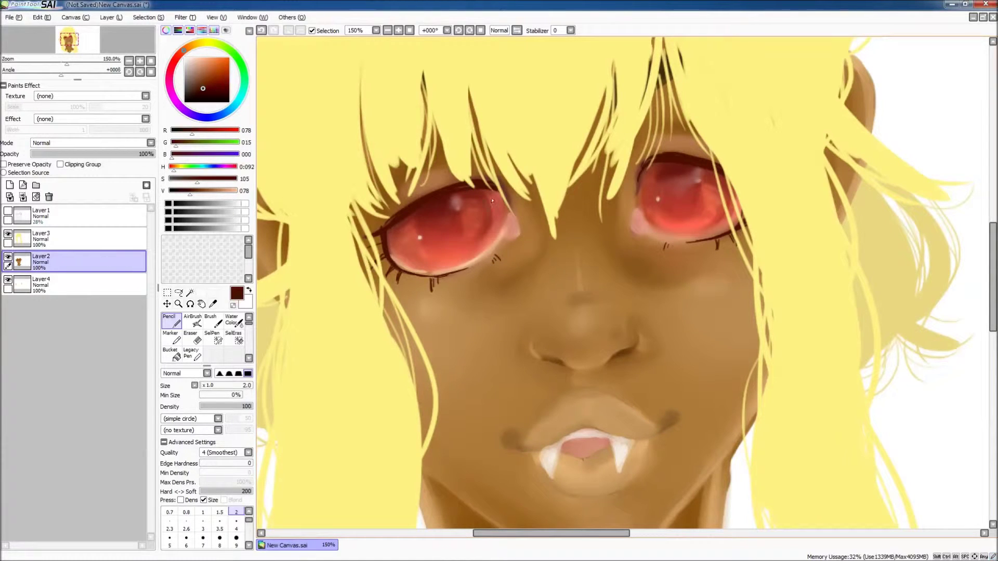
pyautogui.moveTo(205, 73); pyautogui.dragTo(199, 57)
pyautogui.press('c')
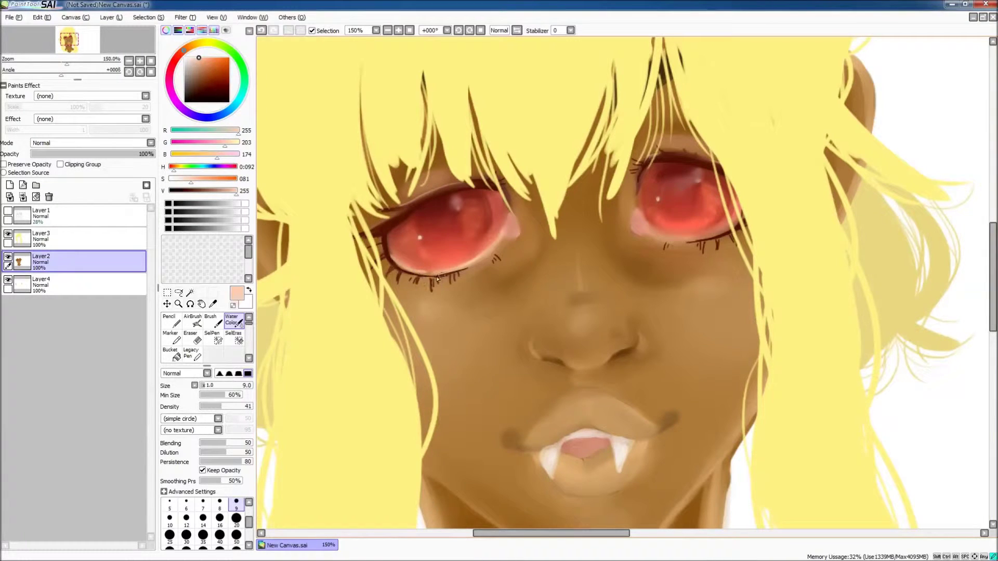
# Paint soft shading over the lower lashes beneath both eyes with enlarged Water Color strokes in a sampled tone.
pyautogui.keyDown('alt'); pyautogui.click(718, 245); pyautogui.keyUp('alt')
pyautogui.press(']')
pyautogui.press(']')
pyautogui.press(']')
pyautogui.press(']')
pyautogui.press(']')
pyautogui.moveTo(380, 249)
pyautogui.mouseDown()
pyautogui.moveTo(411, 286)
pyautogui.moveTo(467, 291)
pyautogui.mouseUp()
pyautogui.moveTo(437, 291)
pyautogui.mouseDown()
pyautogui.moveTo(515, 249)
pyautogui.moveTo(447, 299)
pyautogui.mouseUp()
pyautogui.moveTo(666, 244)
pyautogui.mouseDown()
pyautogui.moveTo(729, 251)
pyautogui.moveTo(727, 273)
pyautogui.mouseUp()
# Deepen the shadows beneath both eyes with a dark, muted brown.
pyautogui.moveTo(196, 85); pyautogui.dragTo(186, 88)
pyautogui.moveTo(390, 276); pyautogui.dragTo(478, 310)
pyautogui.moveTo(655, 239); pyautogui.dragTo(744, 273)
# Soften the shadows beneath both eyes with light peach Water Color strokes at size 50.
pyautogui.press(']')
pyautogui.press(']')
pyautogui.press(']')
pyautogui.press(']')
pyautogui.press(']')
pyautogui.click(198, 62)
pyautogui.moveTo(406, 286); pyautogui.dragTo(468, 299)
pyautogui.moveTo(671, 247); pyautogui.dragTo(741, 262)
pyautogui.moveTo(426, 265); pyautogui.dragTo(504, 297)
pyautogui.moveTo(691, 245); pyautogui.dragTo(736, 260)
pyautogui.moveTo(670, 283); pyautogui.dragTo(744, 268)
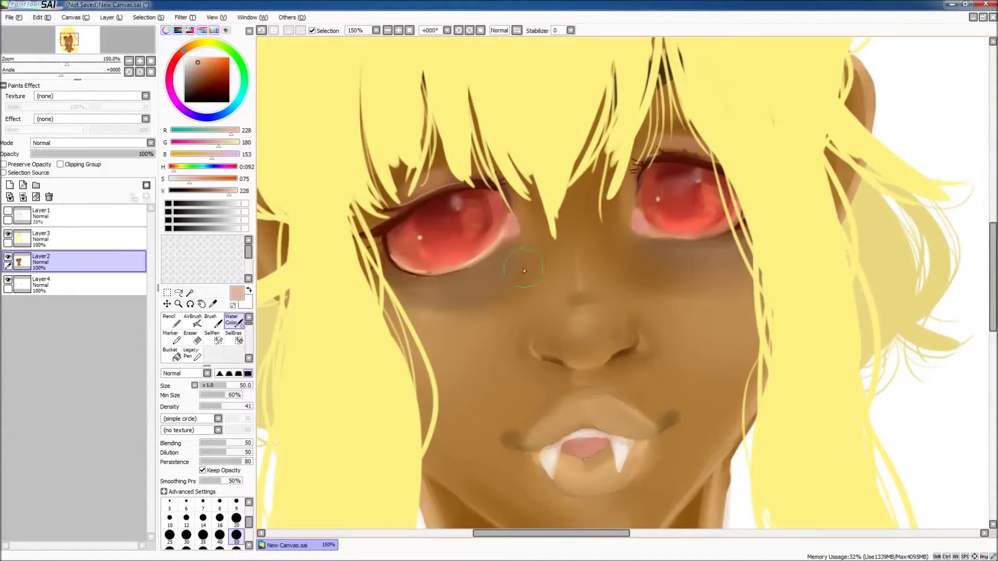
pyautogui.moveTo(651, 286); pyautogui.dragTo(686, 278)
# Redraw short dark reddish-brown lashes along both lower lids with the Pencil at size 2.
pyautogui.press('n')
pyautogui.keyDown('alt'); pyautogui.click(408, 276); pyautogui.keyUp('alt')
pyautogui.moveTo(692, 238); pyautogui.dragTo(734, 245)
pyautogui.moveTo(722, 240); pyautogui.dragTo(738, 248)
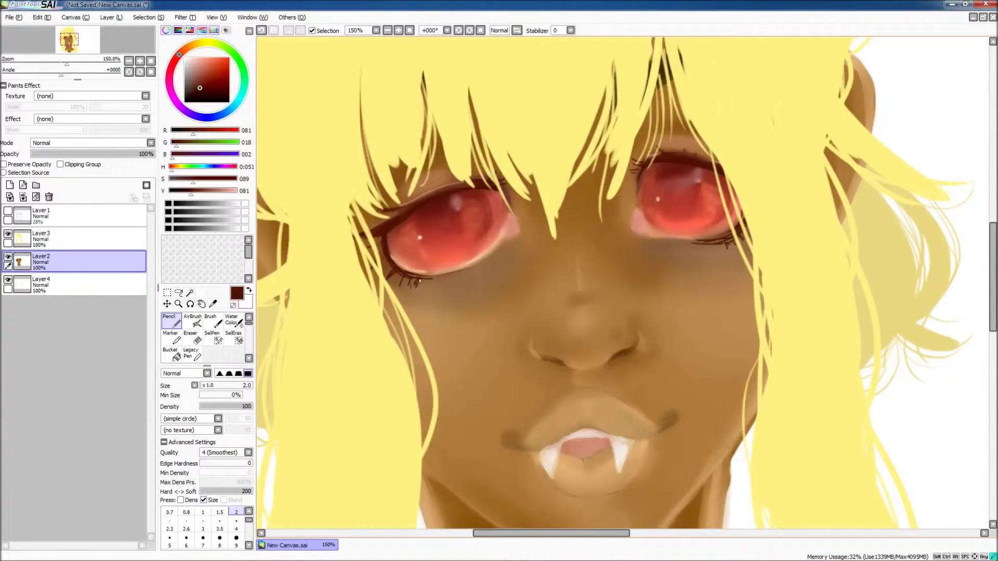
pyautogui.moveTo(657, 252); pyautogui.dragTo(664, 243)
# Blend the lower lashes of both eyes into the skin with Water Color at size 20.
pyautogui.press('c')
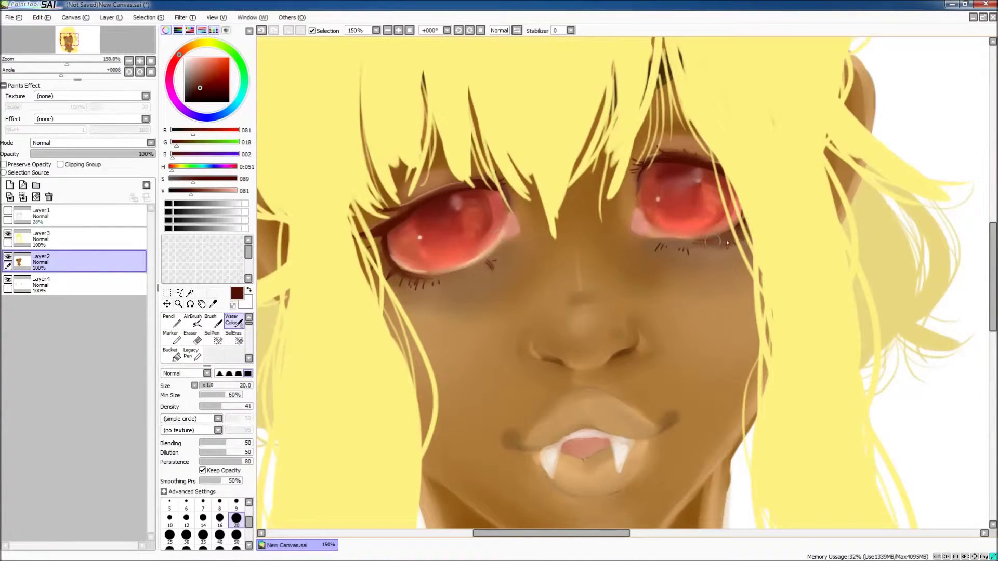
pyautogui.moveTo(391, 277); pyautogui.dragTo(443, 286)
pyautogui.press('n')
pyautogui.press('b')
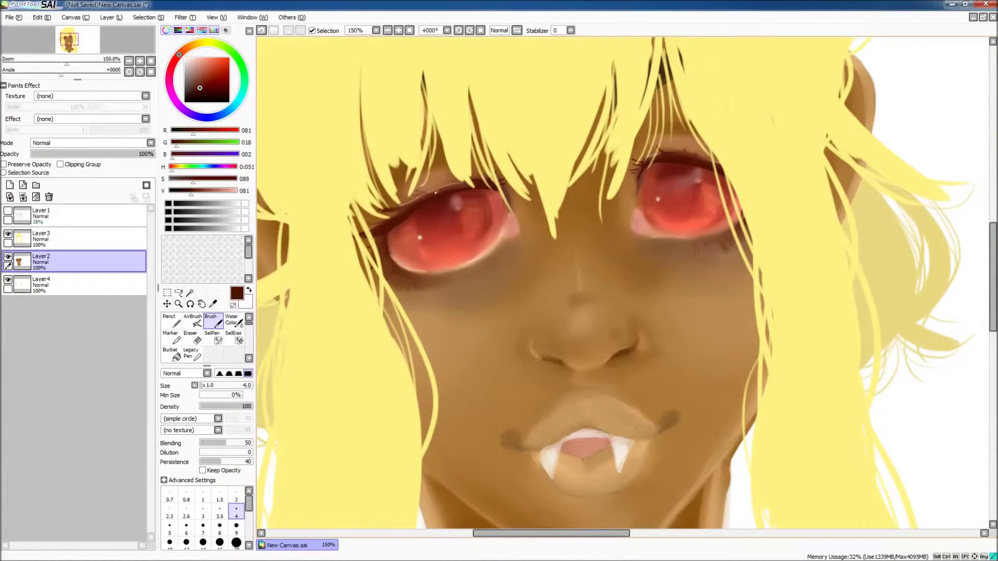
# Paint dusty pink highlight strokes on the upper and lower lips with the Brush at size 4.
pyautogui.scroll(3, 911, 247)
pyautogui.scroll(-5, 728, 312)
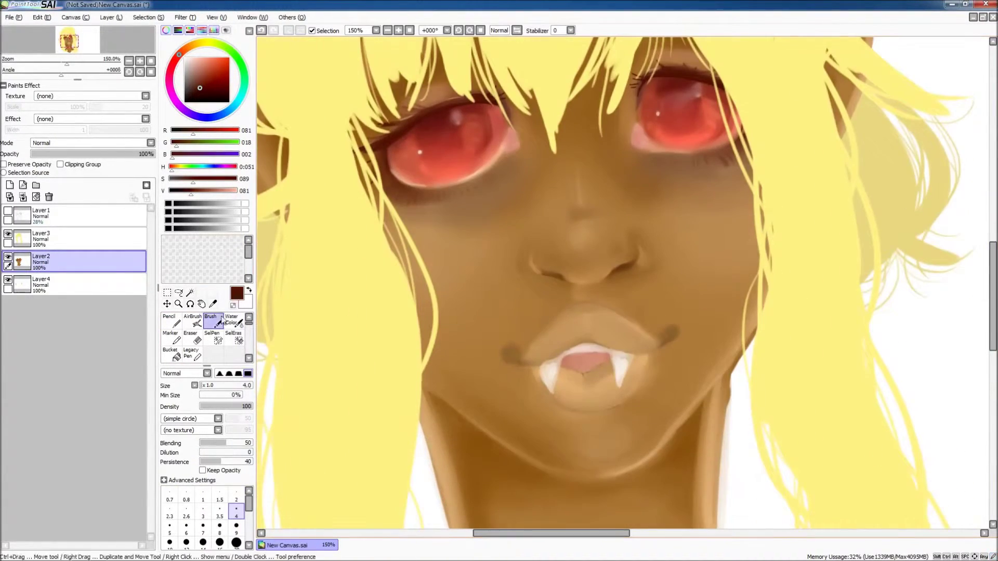
pyautogui.press('x')
pyautogui.press('c')
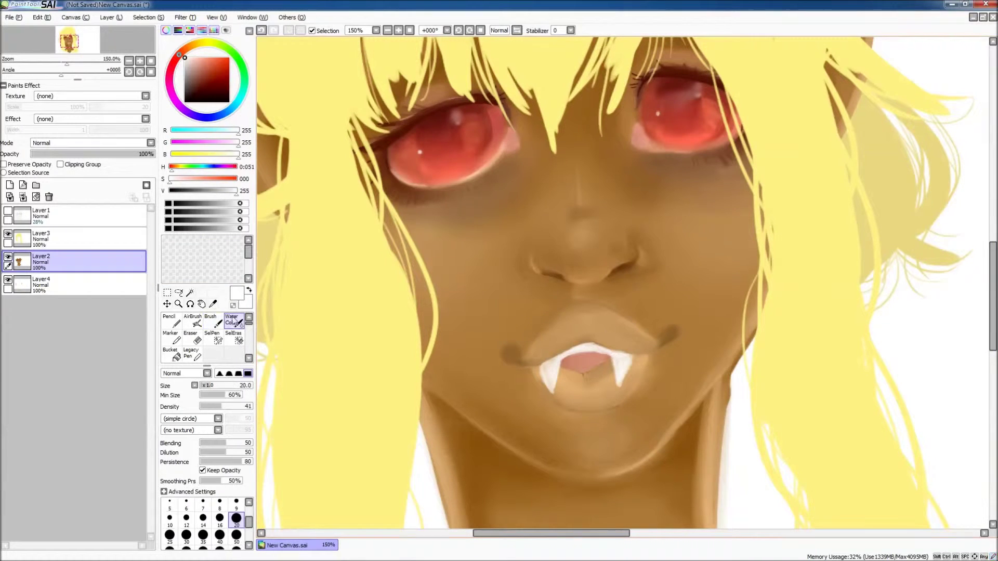
pyautogui.press('b')
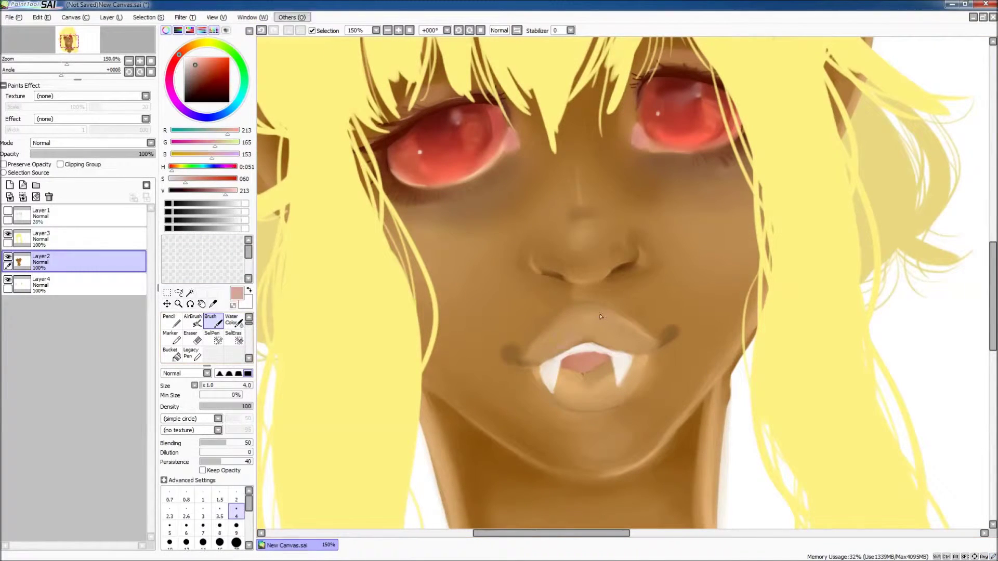
pyautogui.moveTo(551, 333); pyautogui.dragTo(618, 325)
pyautogui.moveTo(568, 389)
pyautogui.mouseDown()
pyautogui.moveTo(605, 391)
pyautogui.moveTo(571, 324)
pyautogui.moveTo(580, 398)
pyautogui.moveTo(592, 384)
pyautogui.moveTo(575, 392)
pyautogui.moveTo(541, 348)
pyautogui.moveTo(549, 335)
pyautogui.moveTo(578, 383)
pyautogui.mouseUp()
# Fill out the lower lip with its sampled tan using the Brush at size 9, and blend it with Water Color.
pyautogui.keyDown('alt'); pyautogui.click(571, 387); pyautogui.keyUp('alt')
pyautogui.press(']')
pyautogui.press(']')
pyautogui.press(']')
pyautogui.press(']')
pyautogui.press(']')
pyautogui.press('c')
pyautogui.press('b')
# Paint soft tan creases in the middle of both lips with the Brush at size 9, and blend them with Water Color at size 20.
pyautogui.keyDown('alt'); pyautogui.click(590, 329); pyautogui.keyUp('alt')
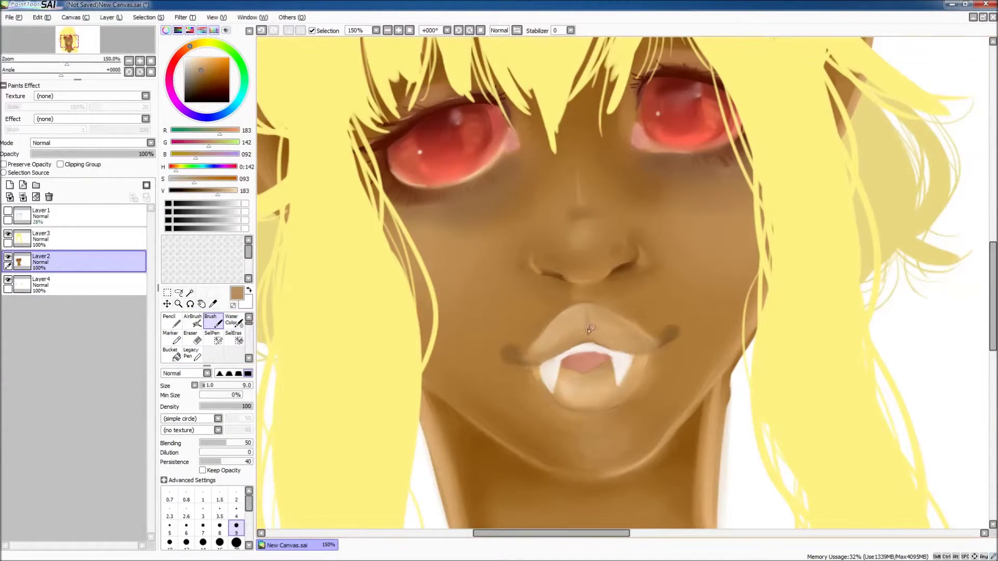
pyautogui.keyDown('alt'); pyautogui.click(602, 319); pyautogui.keyUp('alt')
pyautogui.keyDown('alt'); pyautogui.click(591, 373); pyautogui.keyUp('alt')
pyautogui.moveTo(575, 325); pyautogui.dragTo(598, 333)
pyautogui.press('w')
pyautogui.press('x')
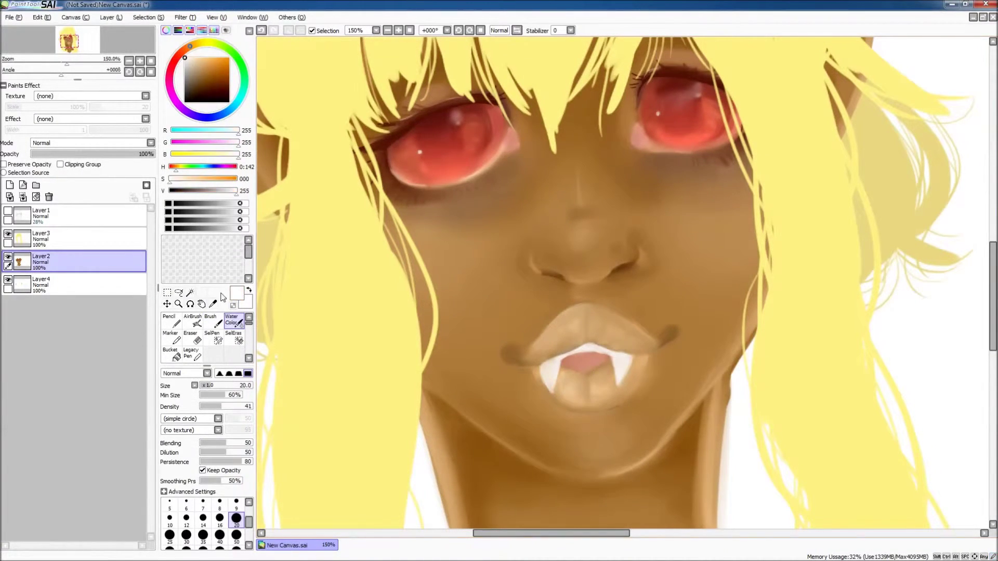
# Add white highlights along the rims of both lips and soften them with Water Color at size 20.
pyautogui.press('b')
pyautogui.click(612, 313)
pyautogui.press('w')
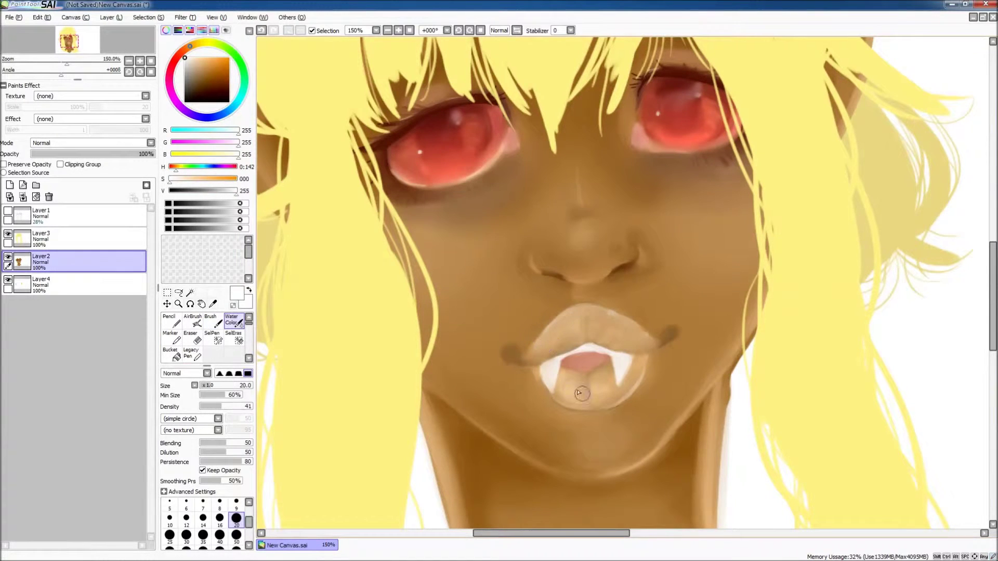
pyautogui.press('b')
pyautogui.press('x')
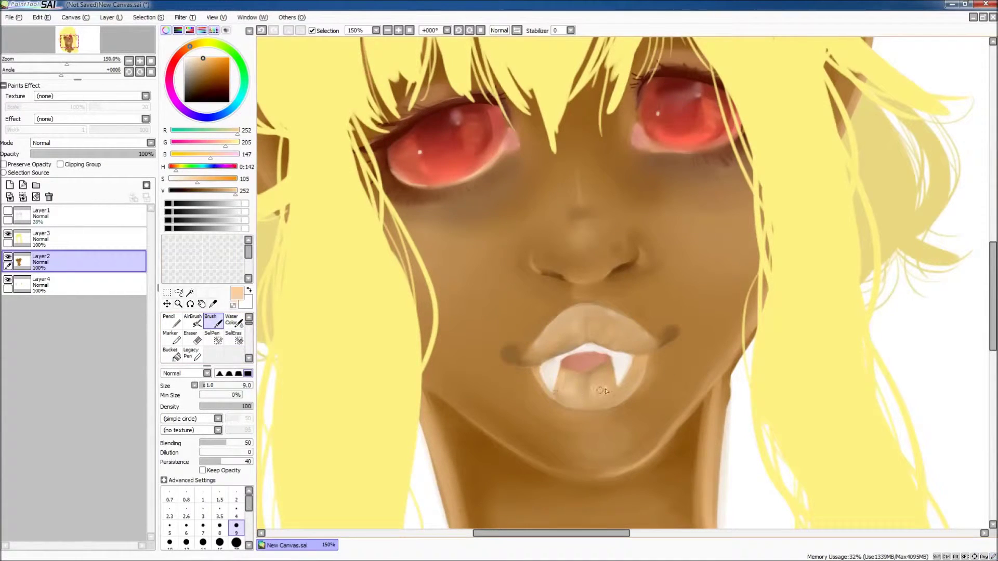
# Soften the edges of the neck and shoulders with Water Color at size 50.
pyautogui.click(387, 30)
pyautogui.click(387, 30)
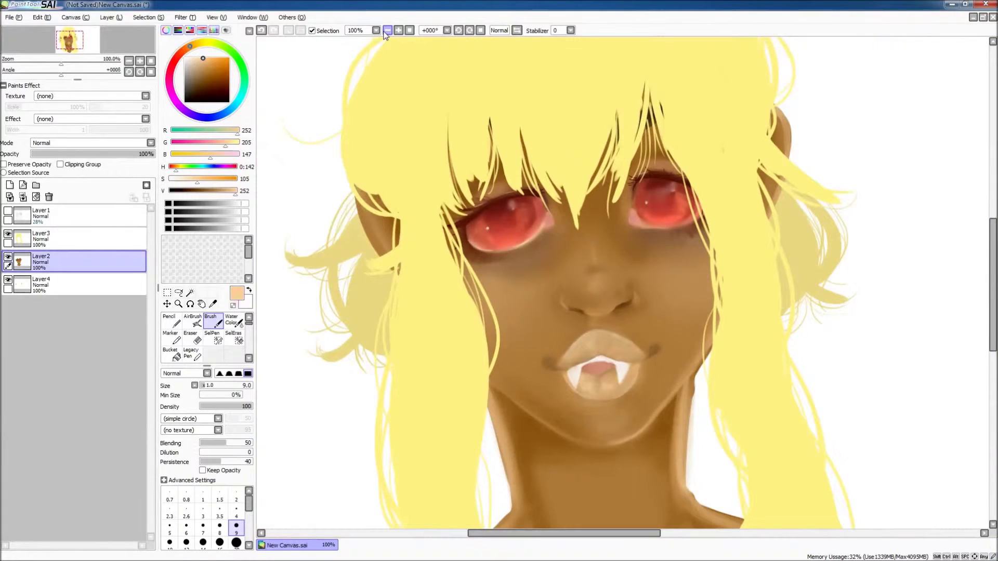
pyautogui.press('w')
pyautogui.scroll(-2, 624, 283)
pyautogui.moveTo(692, 406); pyautogui.dragTo(738, 462)
pyautogui.moveTo(520, 338); pyautogui.dragTo(499, 473)
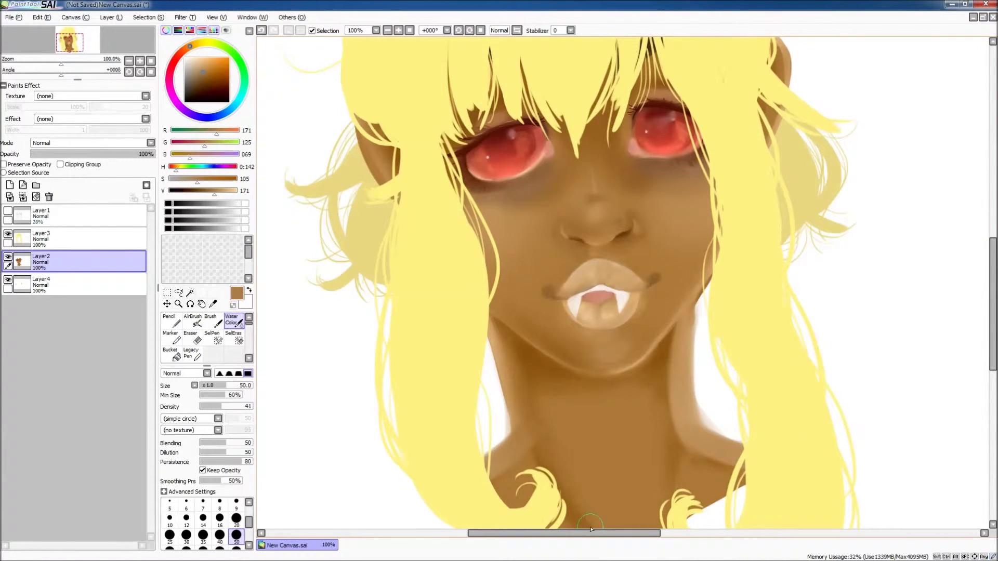
# Shade beneath the jaw in dark brown with the Brush at size 20, and blend it with Water Color at size 50.
pyautogui.click(210, 81)
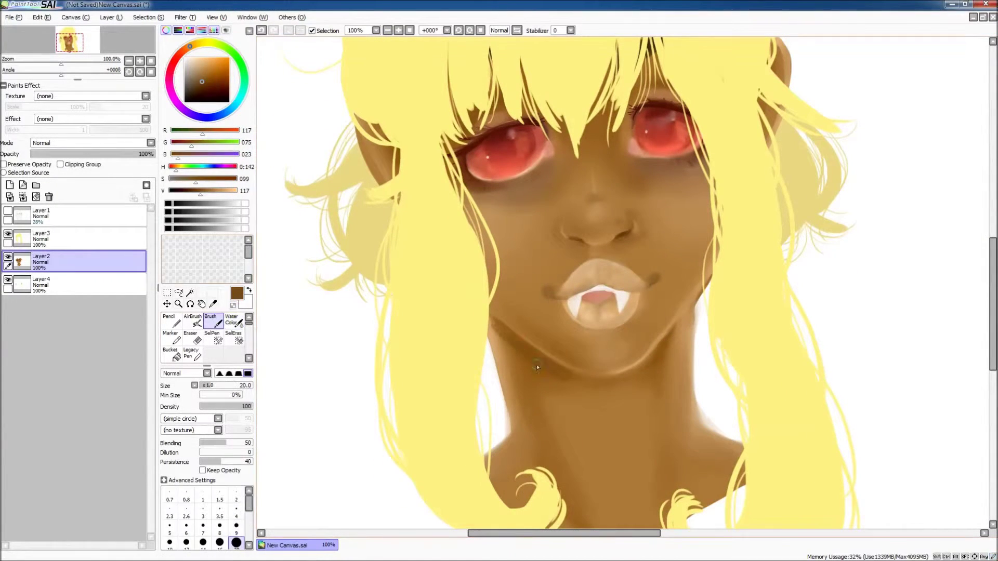
pyautogui.keyDown('alt'); pyautogui.click(640, 337); pyautogui.keyUp('alt')
pyautogui.press('b')
pyautogui.keyDown('alt'); pyautogui.click(631, 360); pyautogui.keyUp('alt')
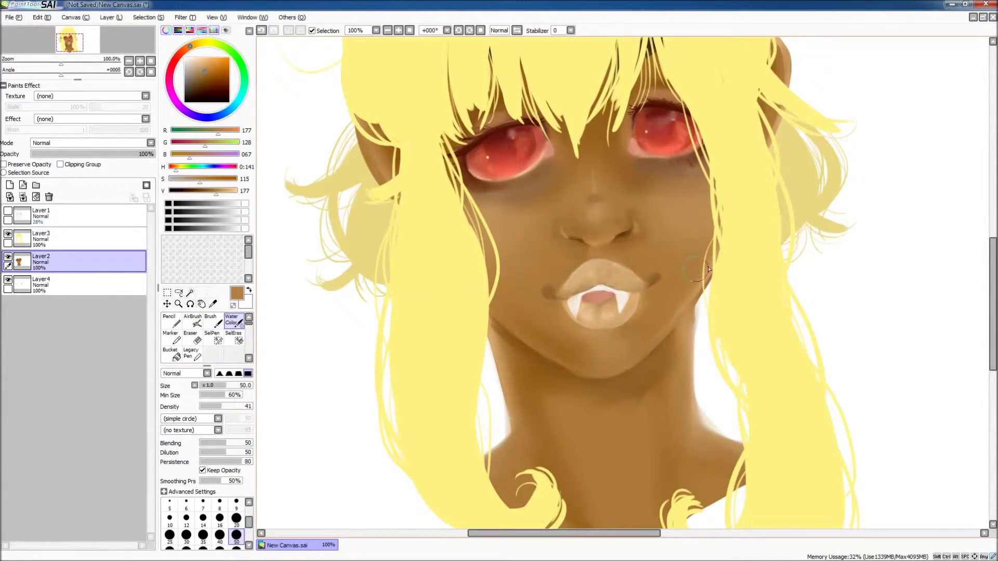
# Add pale peach highlights to the jawline, neck edges and cheeks with the Brush at size 9, blending with Water Color at size 50.
pyautogui.keyDown('alt'); pyautogui.click(598, 315); pyautogui.keyUp('alt')
pyautogui.press('w')
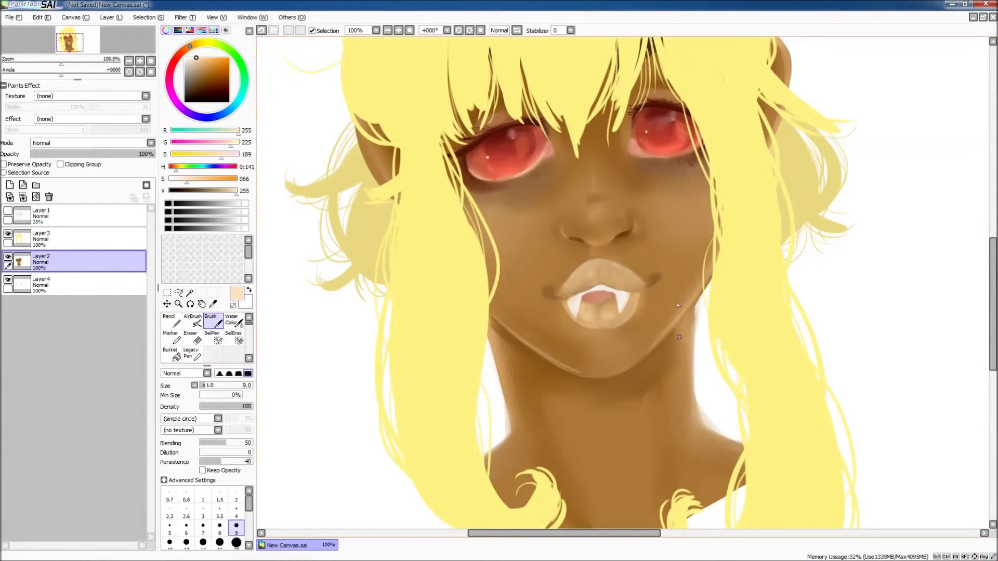
pyautogui.moveTo(681, 377); pyautogui.dragTo(669, 489)
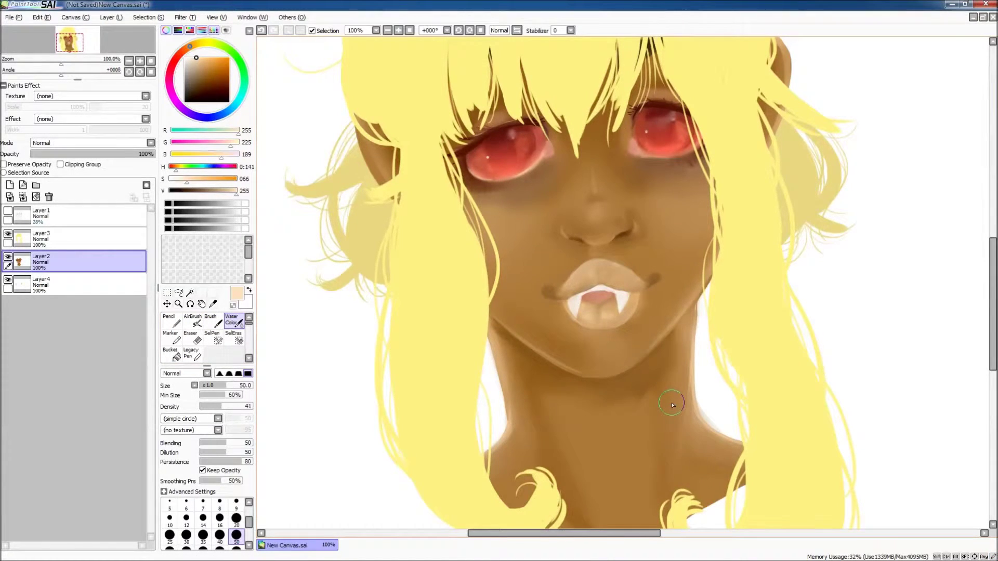
pyautogui.scroll(4, 672, 405)
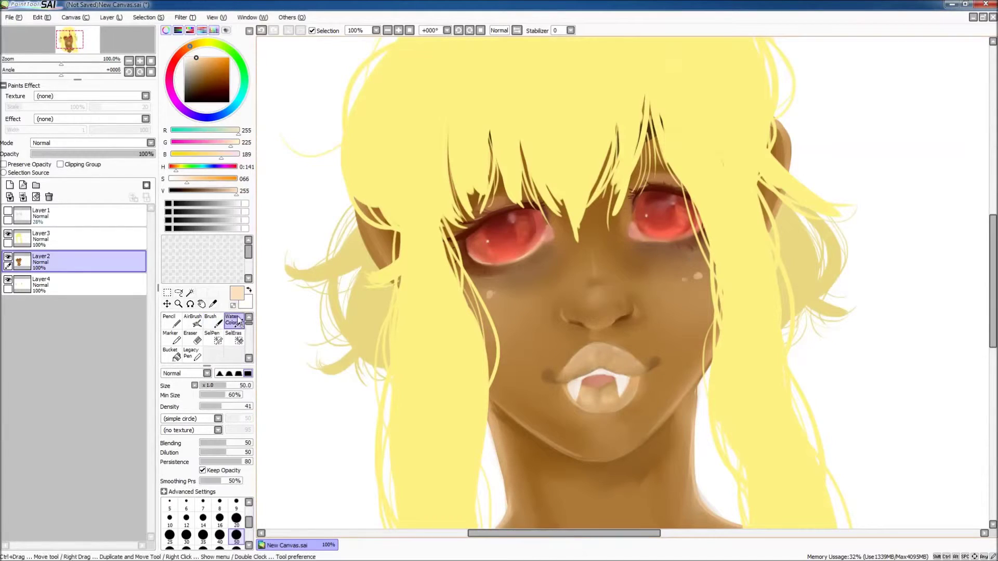
pyautogui.press('b')
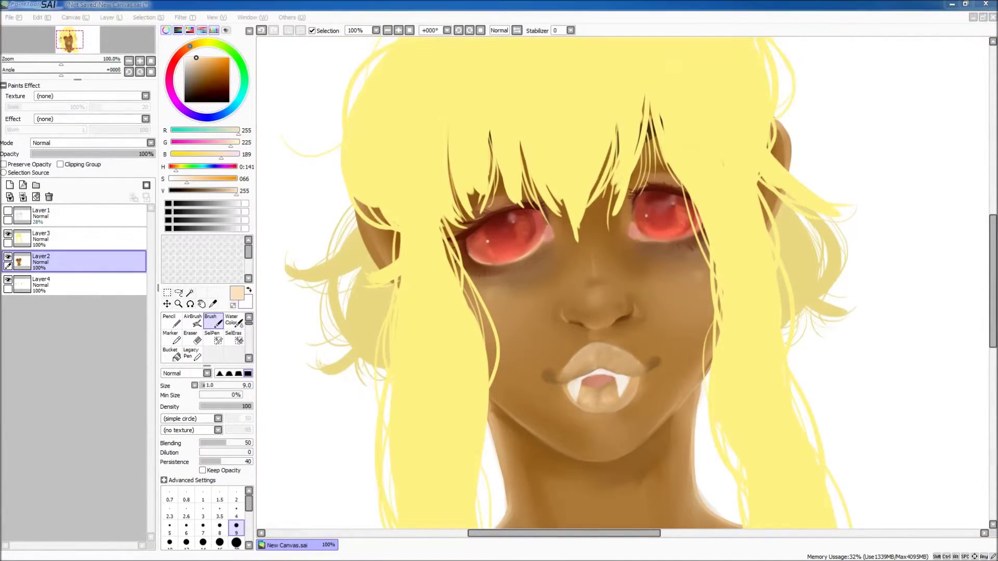
# Turn on Preserve Opacity for Layer3 and paint light peach-orange strands through the bangs with the Brush at size 20.
pyautogui.click(62, 240)
pyautogui.click(3, 164)
pyautogui.click(203, 60)
pyautogui.moveTo(481, 89); pyautogui.dragTo(507, 177)
pyautogui.press(']')
pyautogui.press(']')
pyautogui.press(']')
pyautogui.press(']')
pyautogui.press(']')
pyautogui.moveTo(520, 96); pyautogui.dragTo(556, 208)
pyautogui.moveTo(577, 111); pyautogui.dragTo(610, 242)
pyautogui.moveTo(559, 106); pyautogui.dragTo(572, 231)
pyautogui.moveTo(481, 119); pyautogui.dragTo(468, 198)
pyautogui.moveTo(440, 104); pyautogui.dragTo(434, 221)
pyautogui.moveTo(652, 89); pyautogui.dragTo(634, 190)
pyautogui.moveTo(686, 122); pyautogui.dragTo(681, 167)
# Paint light peach-orange strands down both long side locks with the Brush at size 20.
pyautogui.scroll(-3, 437, 286)
pyautogui.moveTo(468, 218); pyautogui.dragTo(424, 489)
pyautogui.moveTo(403, 408); pyautogui.dragTo(401, 442)
pyautogui.scroll(1, 436, 322)
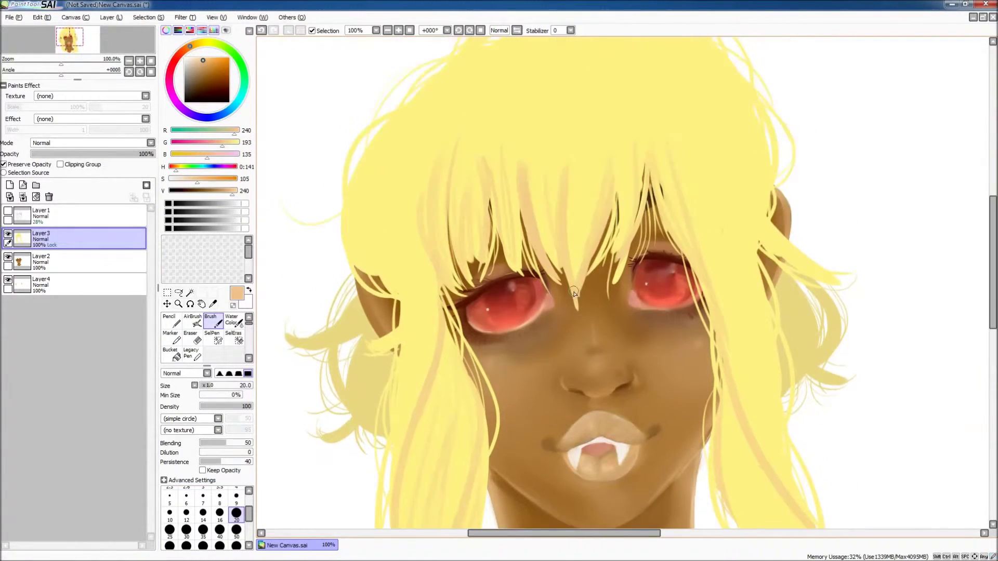
pyautogui.scroll(-3, 437, 323)
pyautogui.moveTo(832, 359); pyautogui.dragTo(751, 437)
pyautogui.moveTo(795, 390); pyautogui.dragTo(790, 481)
pyautogui.moveTo(829, 387); pyautogui.dragTo(803, 416)
pyautogui.moveTo(471, 354); pyautogui.dragTo(465, 385)
pyautogui.moveTo(471, 296); pyautogui.dragTo(483, 413)
pyautogui.moveTo(424, 122); pyautogui.dragTo(397, 216)
pyautogui.scroll(3, 809, 261)
pyautogui.moveTo(800, 229); pyautogui.dragTo(741, 364)
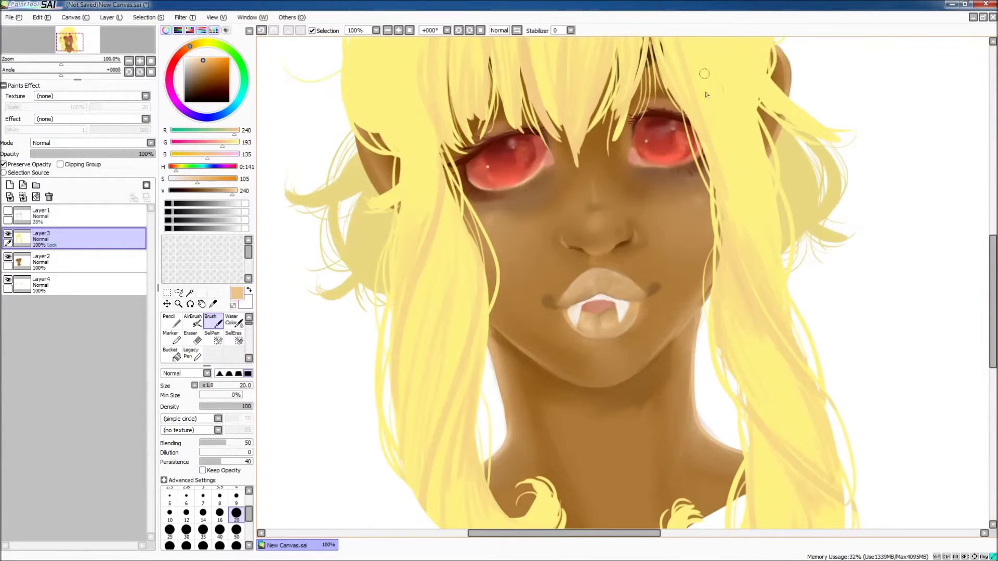
pyautogui.moveTo(762, 146); pyautogui.dragTo(746, 218)
# Add white highlight strands to the side locks and bangs with the Brush at size 20.
pyautogui.click(194, 58)
pyautogui.moveTo(195, 58); pyautogui.dragTo(184, 57)
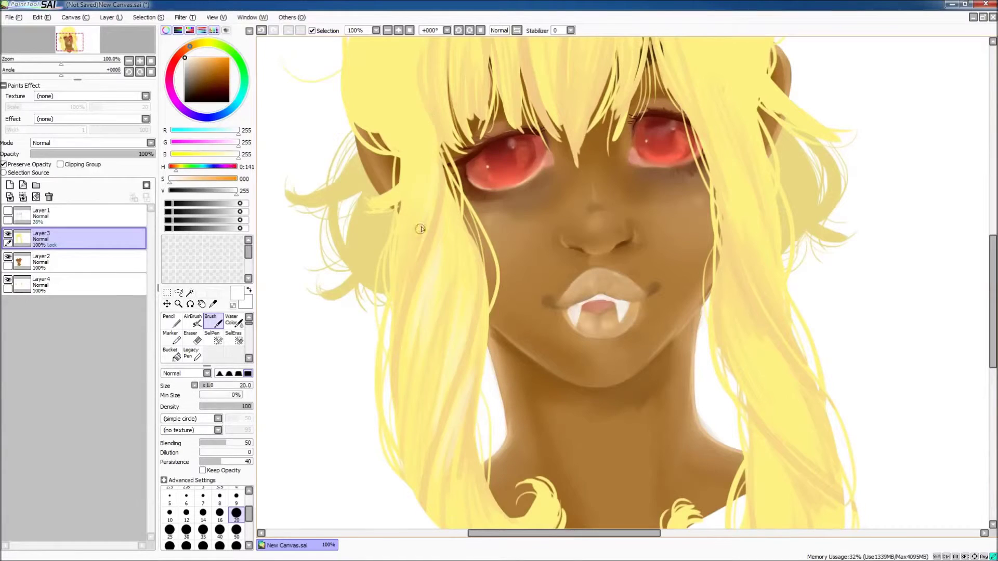
pyautogui.scroll(-5, 757, 395)
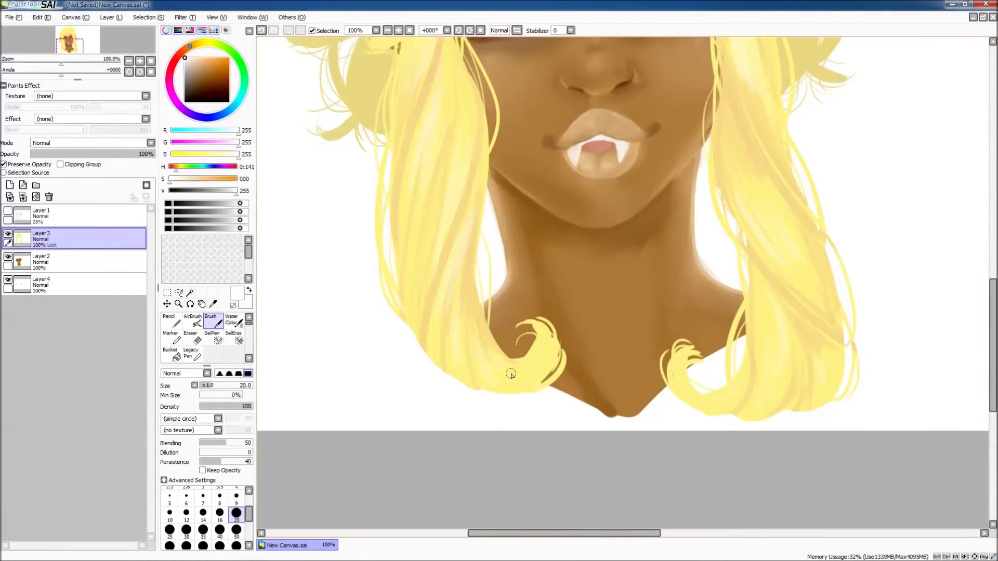
pyautogui.scroll(10, 487, 348)
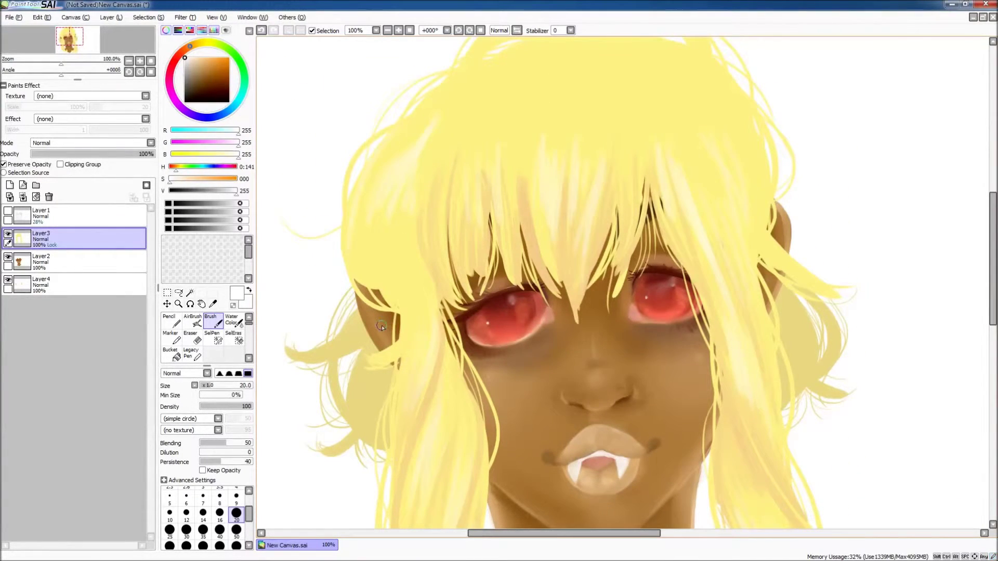
pyautogui.scroll(2, 646, 185)
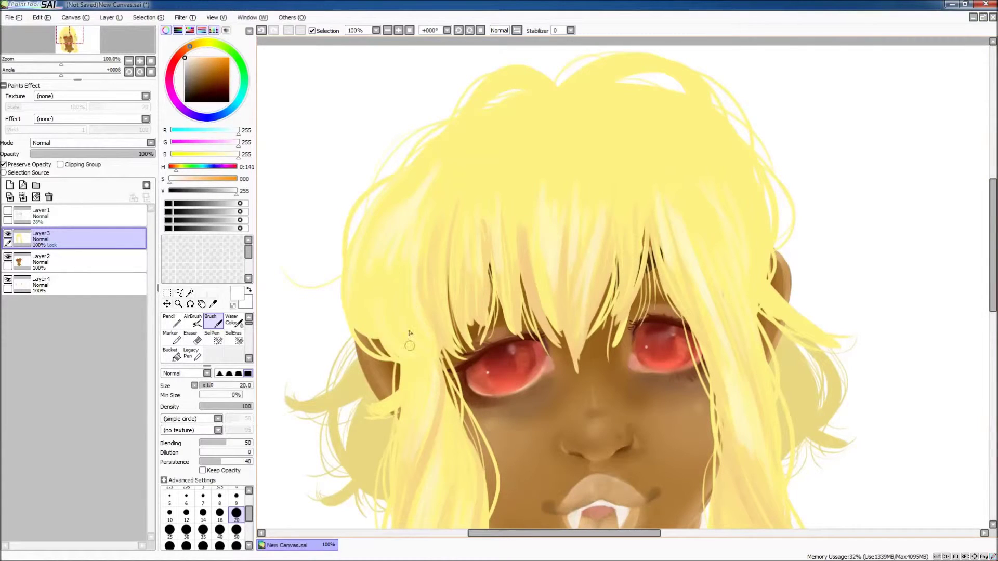
# Paint orange strands radiating from the parting across the crown and bangs with the Brush at size 20.
pyautogui.click(211, 60)
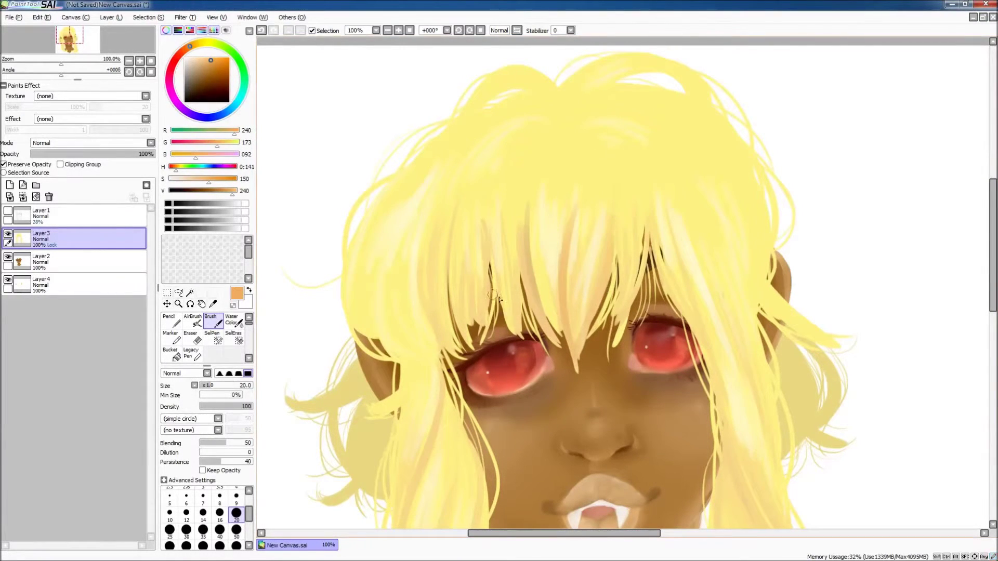
pyautogui.scroll(-1, 748, 291)
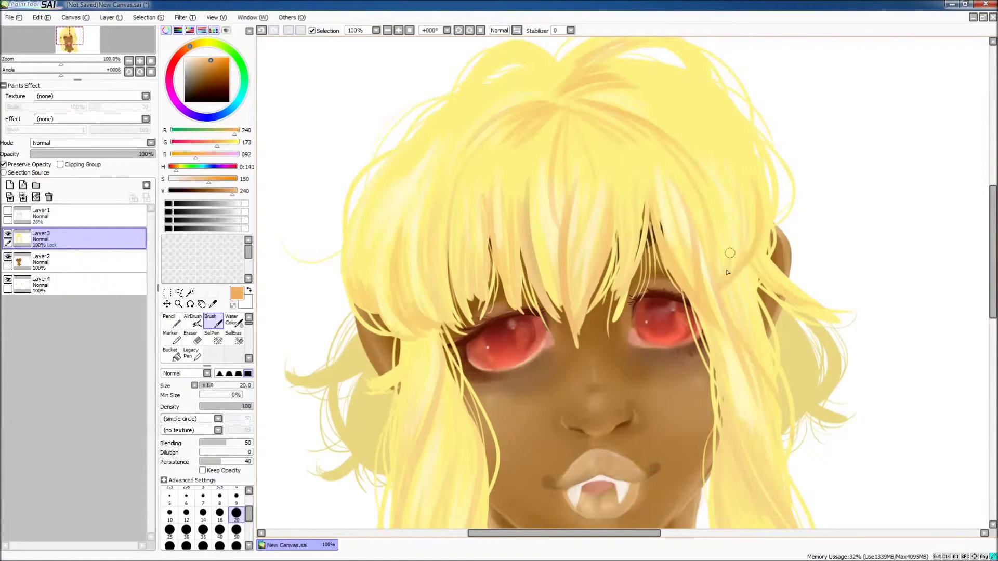
pyautogui.scroll(3, 434, 229)
# Blend the strands of the crown, bangs and side locks together with Water Color at size 120.
pyautogui.press('c')
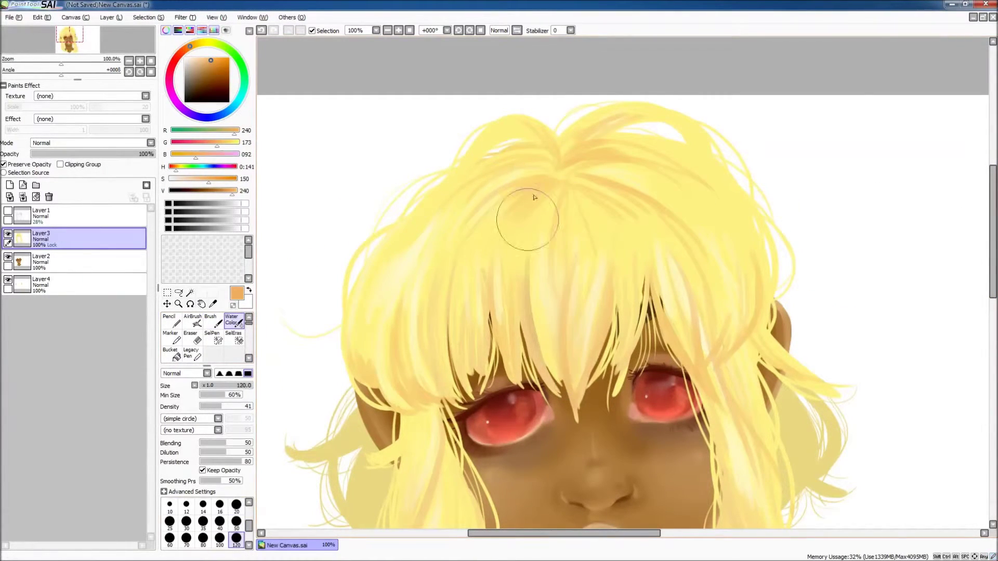
pyautogui.scroll(-12, 560, 155)
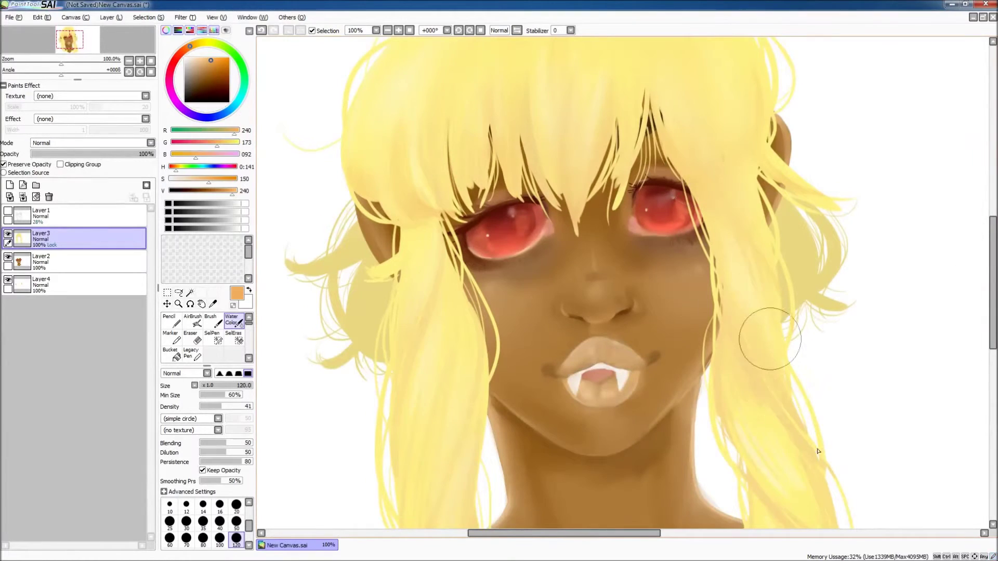
pyautogui.moveTo(994, 270); pyautogui.dragTo(975, 262)
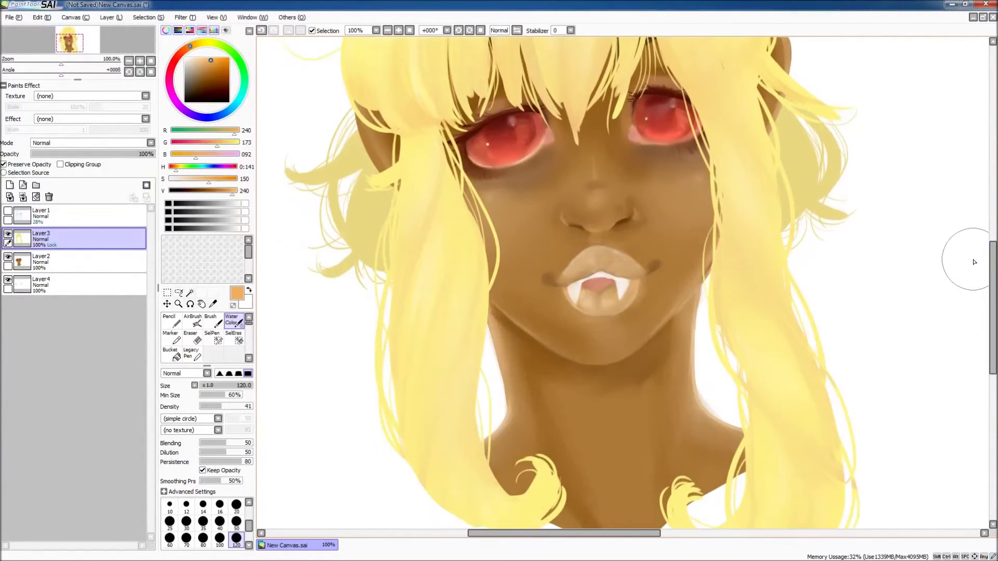
# Redraw orange strands from the parting down the middle of the bangs with the Brush at size 20.
pyautogui.scroll(7, 974, 262)
pyautogui.press('b')
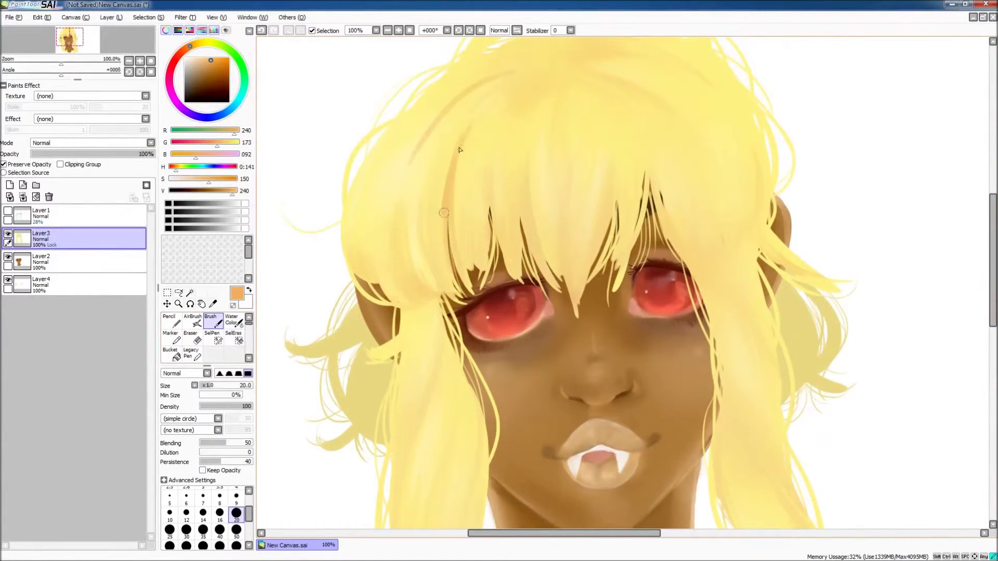
pyautogui.moveTo(513, 112); pyautogui.dragTo(515, 246)
pyautogui.moveTo(546, 107); pyautogui.dragTo(546, 262)
pyautogui.moveTo(624, 68)
pyautogui.mouseDown()
pyautogui.moveTo(696, 156)
pyautogui.moveTo(707, 255)
pyautogui.mouseUp()
pyautogui.moveTo(561, 73); pyautogui.dragTo(609, 240)
pyautogui.moveTo(569, 128); pyautogui.dragTo(577, 286)
pyautogui.moveTo(592, 70); pyautogui.dragTo(530, 159)
pyautogui.moveTo(544, 89); pyautogui.dragTo(515, 181)
pyautogui.moveTo(660, 70); pyautogui.dragTo(572, 127)
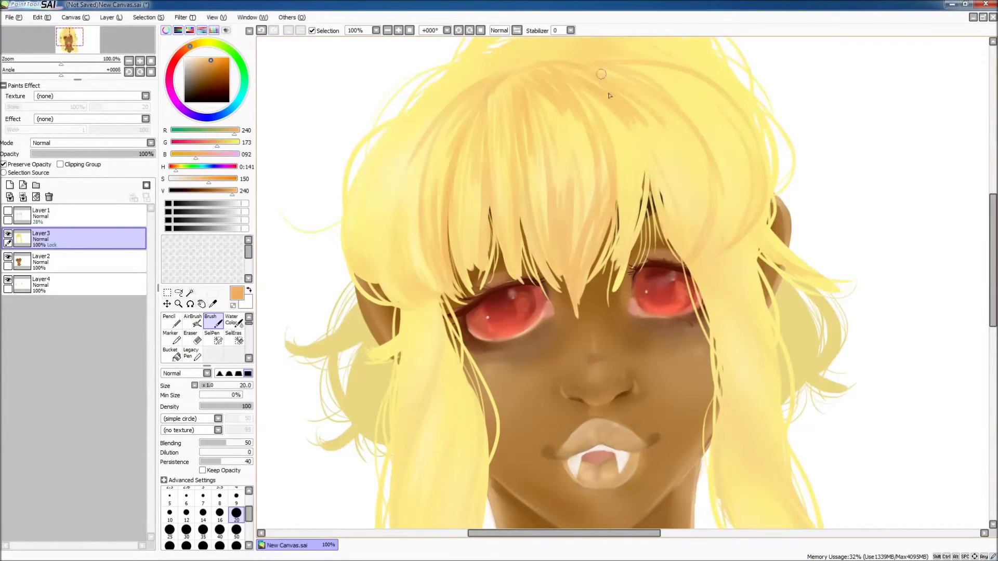
# Extend the orange strands over both outer sides of the bangs.
pyautogui.moveTo(619, 83); pyautogui.dragTo(707, 198)
pyautogui.moveTo(681, 166); pyautogui.dragTo(699, 247)
pyautogui.moveTo(624, 185); pyautogui.dragTo(637, 234)
pyautogui.moveTo(434, 135); pyautogui.dragTo(390, 278)
pyautogui.moveTo(442, 109); pyautogui.dragTo(379, 289)
pyautogui.moveTo(631, 65); pyautogui.dragTo(705, 91)
pyautogui.moveTo(624, 68)
pyautogui.mouseDown()
pyautogui.moveTo(748, 169)
pyautogui.moveTo(712, 255)
pyautogui.mouseUp()
# Paint curved orange strands around the parting on the crown of the hair.
pyautogui.scroll(4, 624, 208)
pyautogui.moveTo(649, 112); pyautogui.dragTo(557, 167)
pyautogui.moveTo(546, 120); pyautogui.dragTo(447, 193)
pyautogui.moveTo(660, 148); pyautogui.dragTo(598, 154)
pyautogui.moveTo(544, 154); pyautogui.dragTo(490, 168)
pyautogui.moveTo(682, 137); pyautogui.dragTo(763, 229)
# Paint long orange strands down the side lock on the image's left, following its curl.
pyautogui.scroll(-5, 447, 313)
pyautogui.moveTo(447, 312)
pyautogui.mouseDown()
pyautogui.moveTo(395, 473)
pyautogui.moveTo(426, 478)
pyautogui.mouseUp()
pyautogui.scroll(-5, 447, 313)
pyautogui.moveTo(468, 359); pyautogui.dragTo(525, 514)
pyautogui.moveTo(437, 268); pyautogui.dragTo(400, 427)
pyautogui.moveTo(419, 294); pyautogui.dragTo(401, 376)
pyautogui.moveTo(479, 198); pyautogui.dragTo(469, 239)
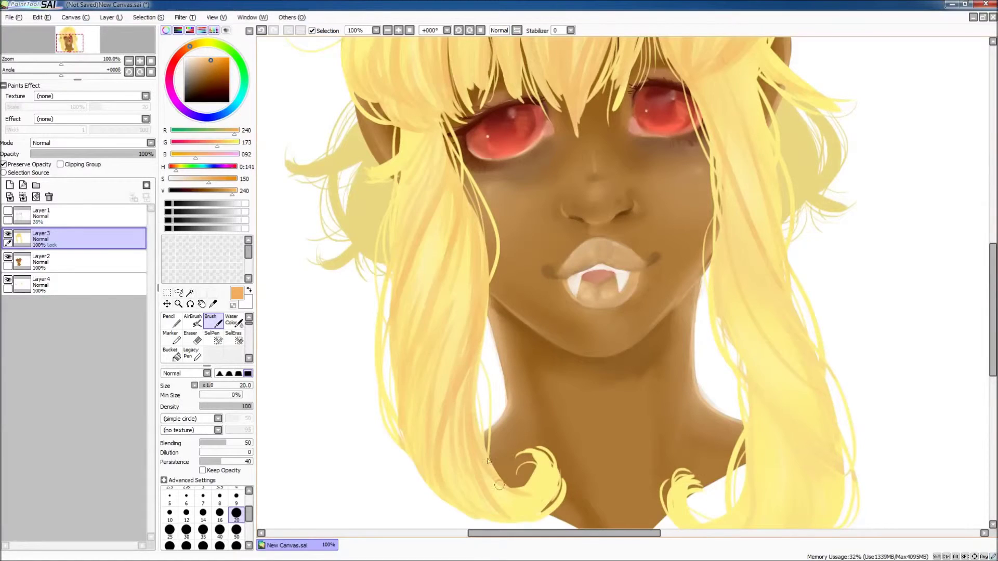
# Paint long orange strands down the side lock on the image's right to its curled end.
pyautogui.scroll(-5, 797, 397)
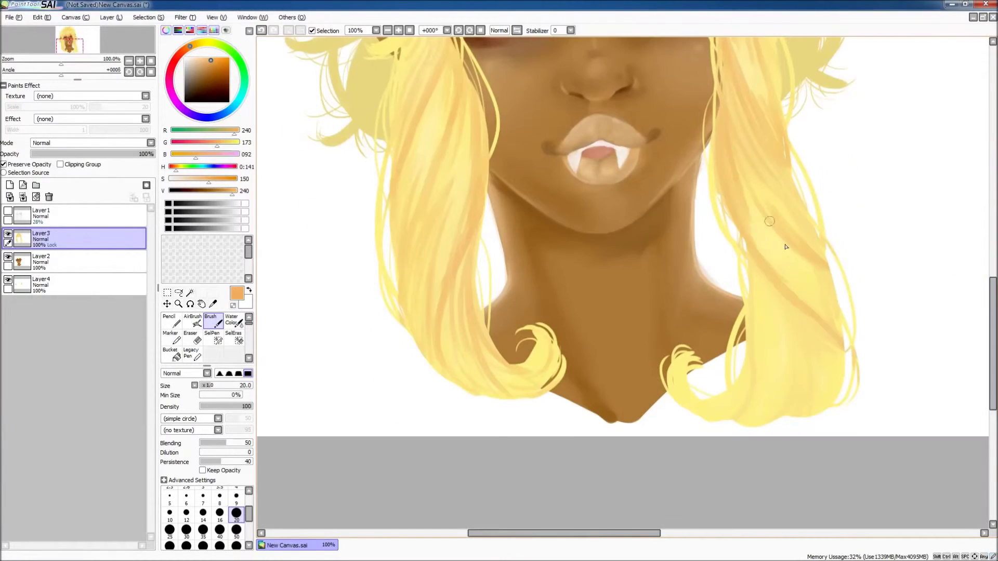
pyautogui.moveTo(762, 154)
pyautogui.mouseDown()
pyautogui.moveTo(811, 222)
pyautogui.moveTo(811, 307)
pyautogui.mouseUp()
pyautogui.moveTo(744, 177); pyautogui.dragTo(718, 312)
pyautogui.moveTo(775, 177); pyautogui.dragTo(749, 312)
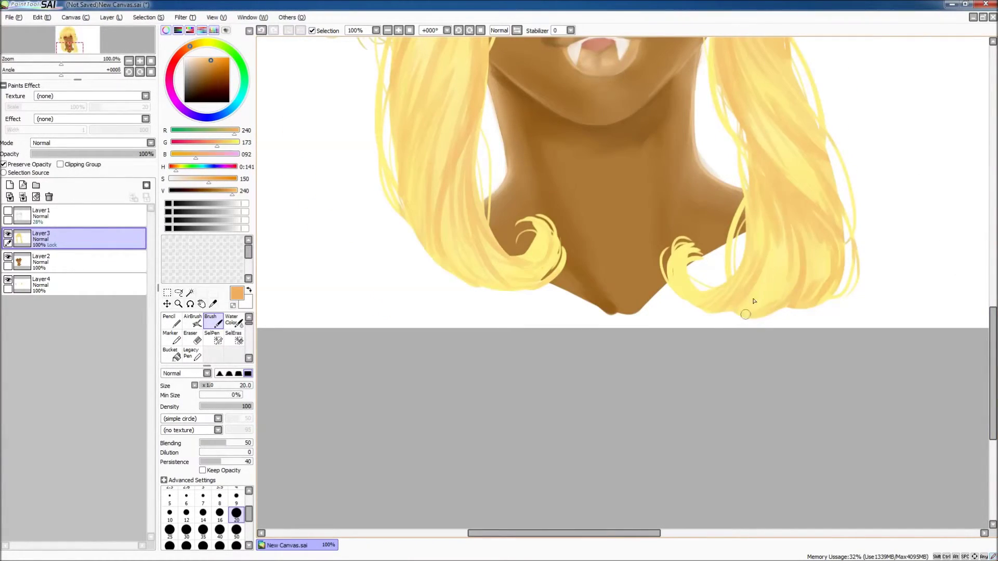
# Paint pale yellow highlight strands over the bangs with the Brush at size 20.
pyautogui.scroll(5, 979, 237)
pyautogui.scroll(-1, 979, 236)
pyautogui.keyDown('alt'); pyautogui.click(366, 151); pyautogui.keyUp('alt')
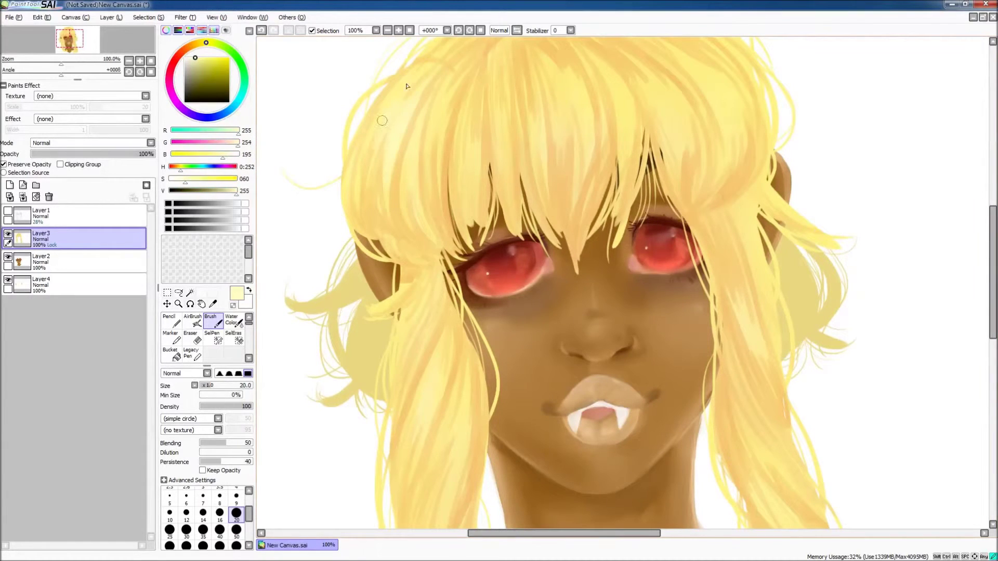
pyautogui.keyDown('alt'); pyautogui.click(591, 159); pyautogui.keyUp('alt')
pyautogui.moveTo(577, 109); pyautogui.dragTo(593, 192)
pyautogui.moveTo(544, 83); pyautogui.dragTo(551, 149)
pyautogui.moveTo(629, 117); pyautogui.dragTo(637, 177)
pyautogui.moveTo(666, 96); pyautogui.dragTo(676, 180)
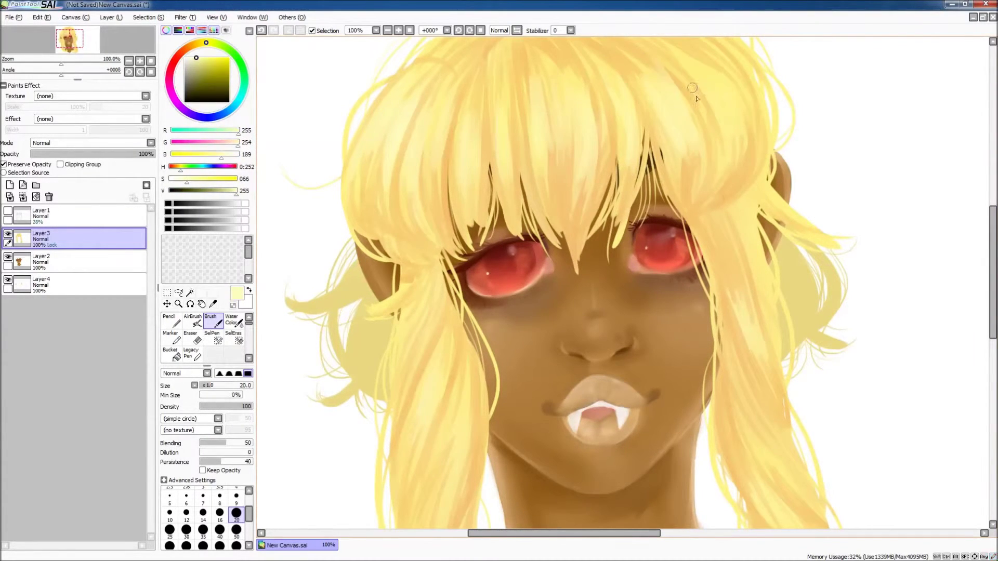
# Add pale yellow highlight strands down both side locks with the Brush at size 20.
pyautogui.scroll(-2, 889, 188)
pyautogui.moveTo(411, 333); pyautogui.dragTo(460, 432)
pyautogui.moveTo(743, 141)
pyautogui.mouseDown()
pyautogui.moveTo(757, 267)
pyautogui.moveTo(796, 421)
pyautogui.mouseUp()
pyautogui.scroll(-3, 426, 335)
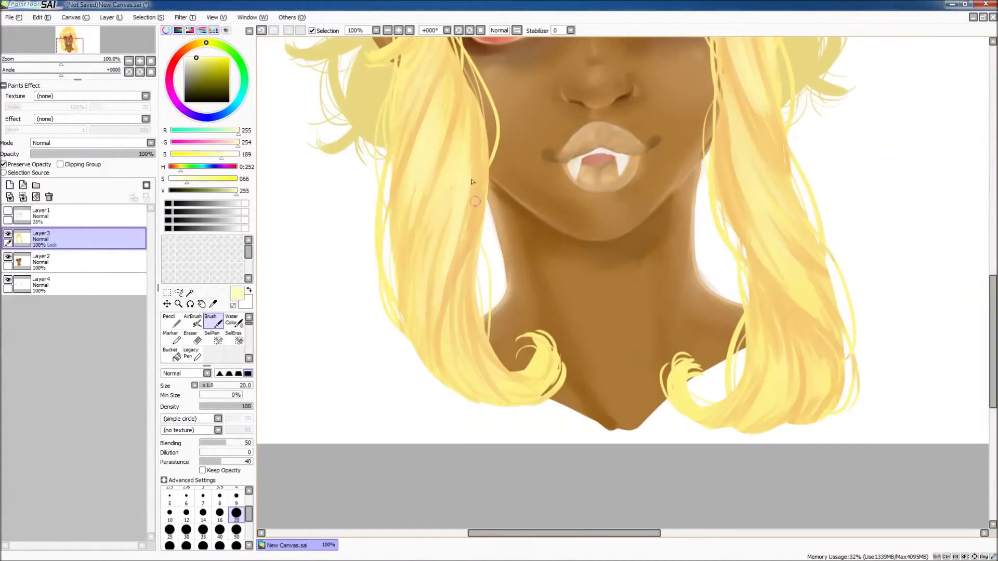
pyautogui.scroll(5, 954, 305)
pyautogui.scroll(1, 656, 120)
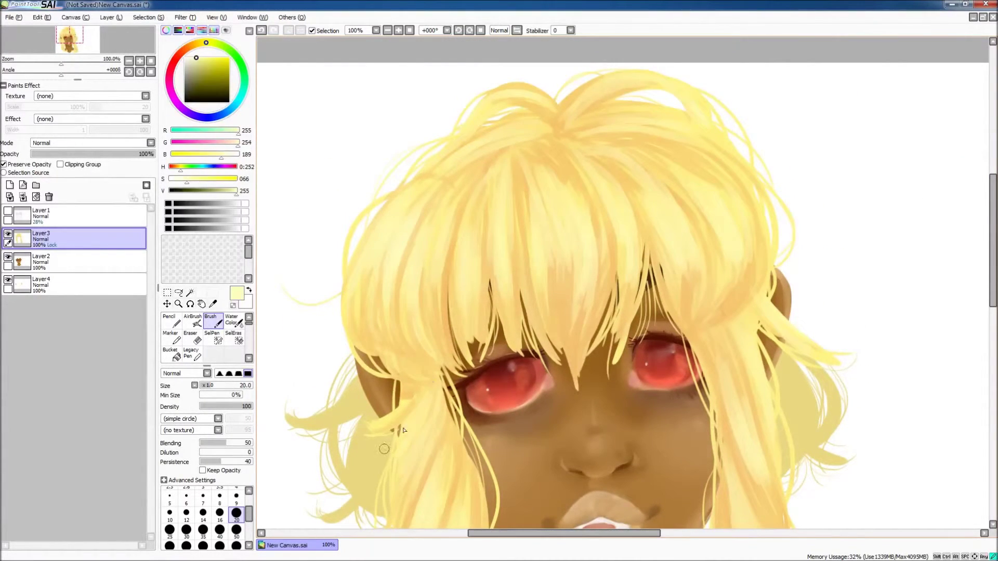
# Paint darker orange-brown strands and fine pale yellow highlights over the back hair on both sides of Layer4 with the Brush.
pyautogui.scroll(-3, 727, 225)
pyautogui.click(388, 30)
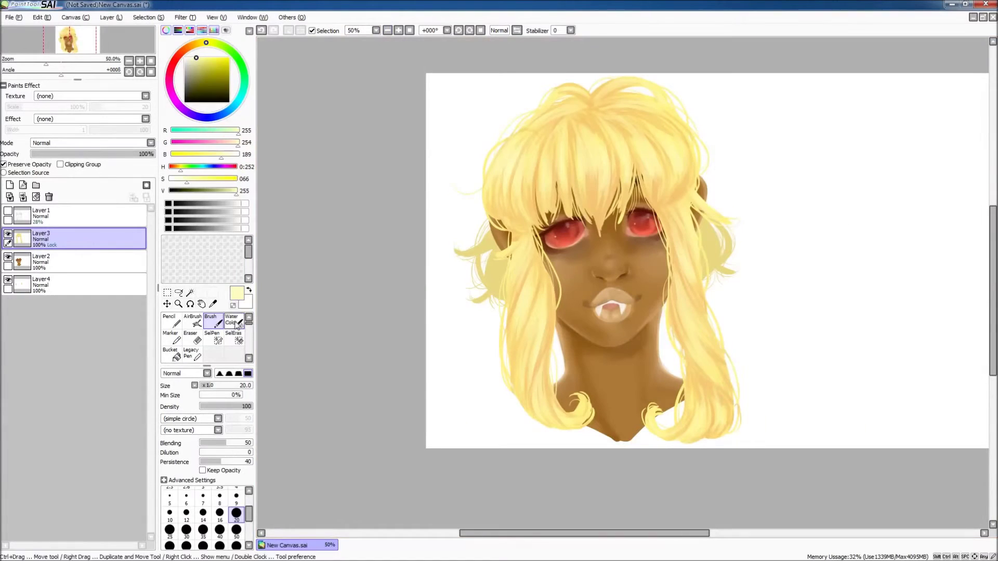
pyautogui.click(233, 320)
pyautogui.click(399, 30)
pyautogui.click(78, 284)
pyautogui.click(211, 320)
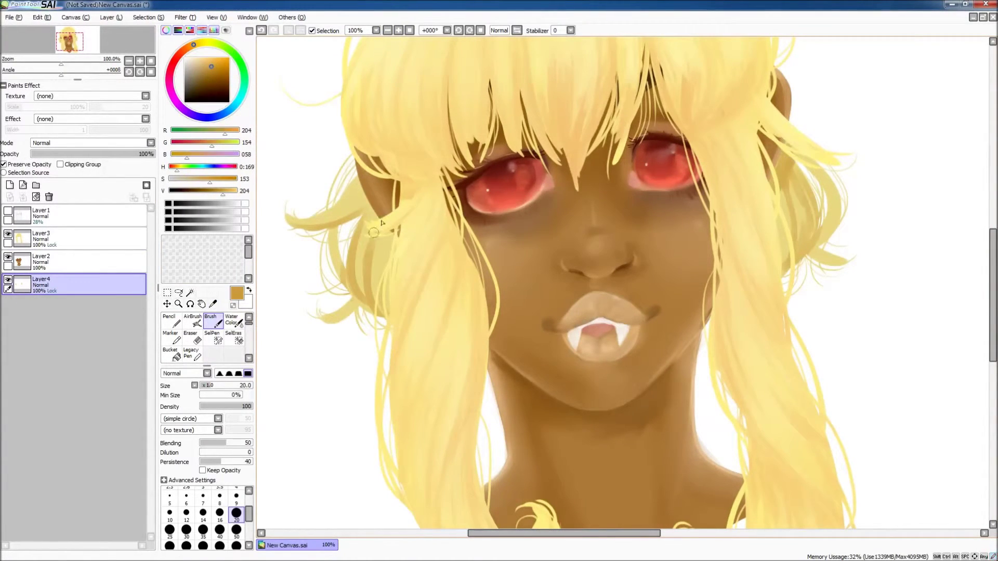
pyautogui.keyDown('alt'); pyautogui.click(828, 229); pyautogui.keyUp('alt')
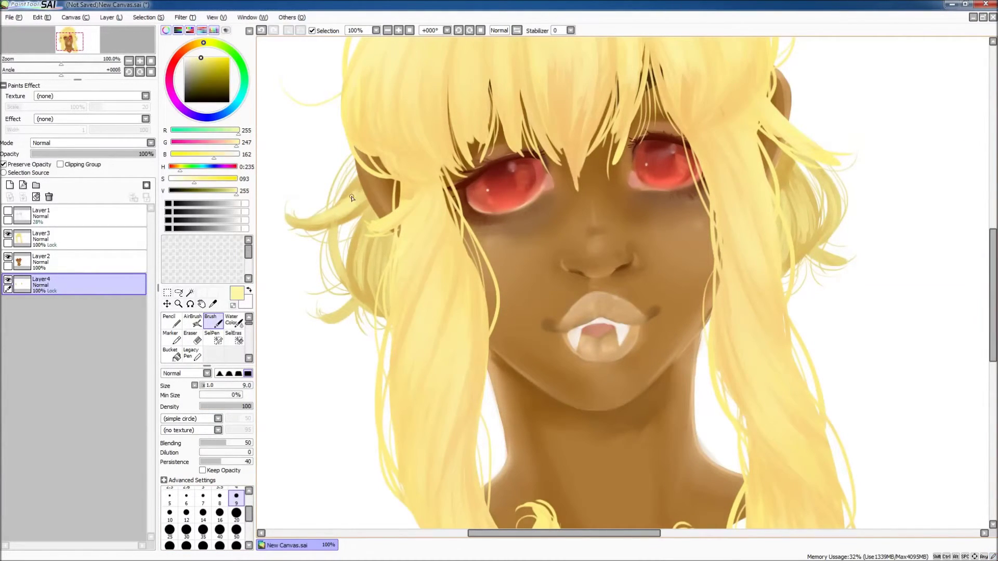
# Draw white highlights along the lower rims and inner corners of both eyes on Layer2 with the Pencil at size 2.
pyautogui.scroll(3, 958, 245)
pyautogui.click(78, 261)
pyautogui.click(214, 304)
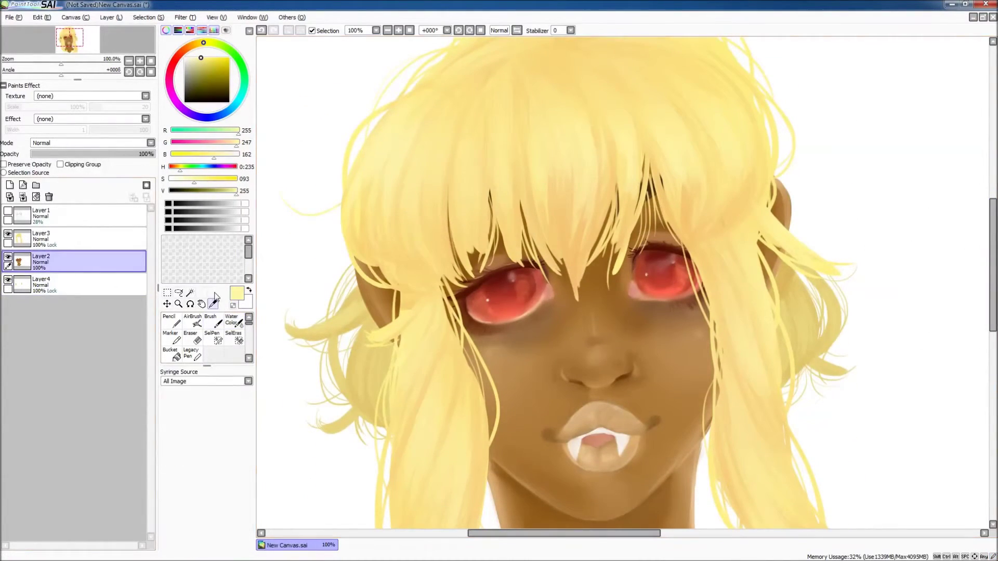
pyautogui.click(550, 293)
pyautogui.press('n')
pyautogui.press('x')
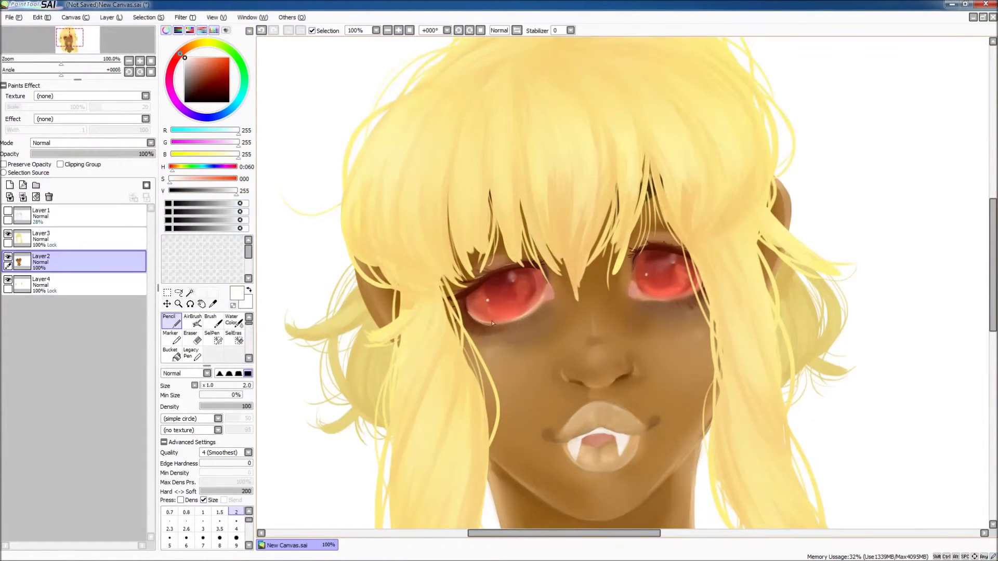
pyautogui.press('c')
pyautogui.moveTo(528, 311); pyautogui.dragTo(471, 319)
pyautogui.press('n')
pyautogui.moveTo(631, 277); pyautogui.dragTo(628, 297)
pyautogui.press('c')
pyautogui.moveTo(551, 279); pyautogui.dragTo(553, 291)
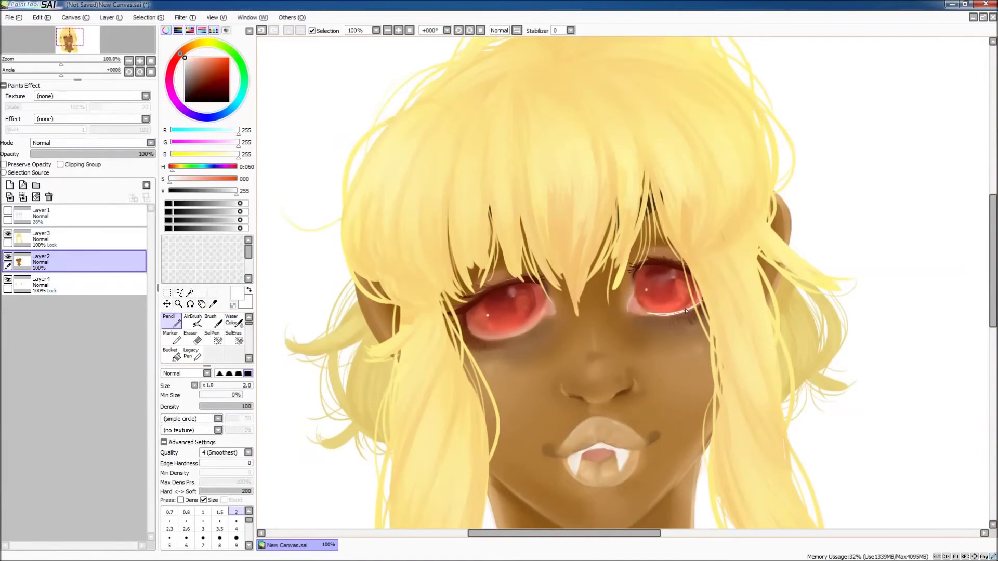
# Paint fine dark reddish strokes along the lower lids of both eyes with the Brush at size 9.
pyautogui.click(203, 70)
pyautogui.press('b')
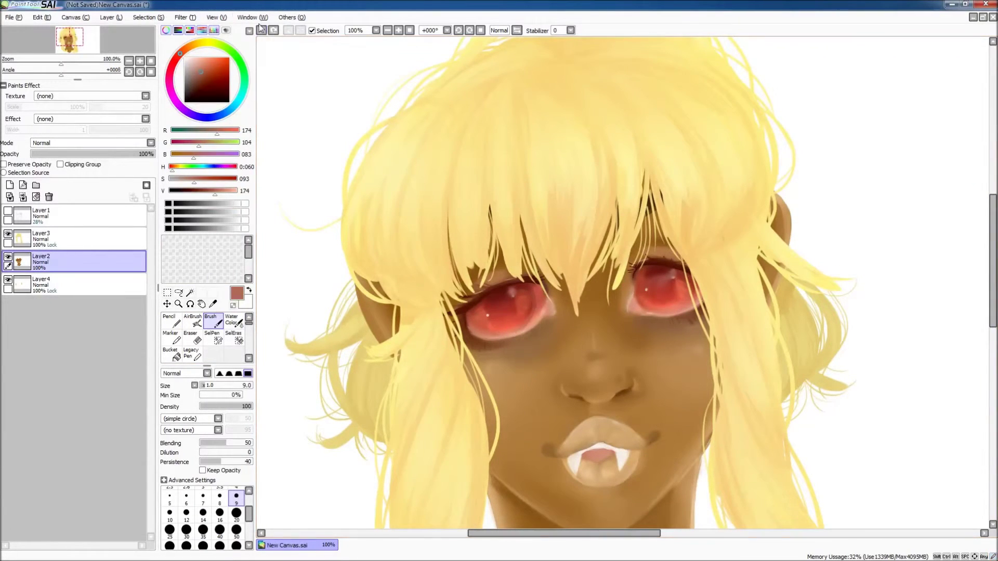
pyautogui.keyDown('alt'); pyautogui.click(469, 329); pyautogui.keyUp('alt')
pyautogui.moveTo(215, 69); pyautogui.dragTo(200, 78)
pyautogui.scroll(-1, 980, 227)
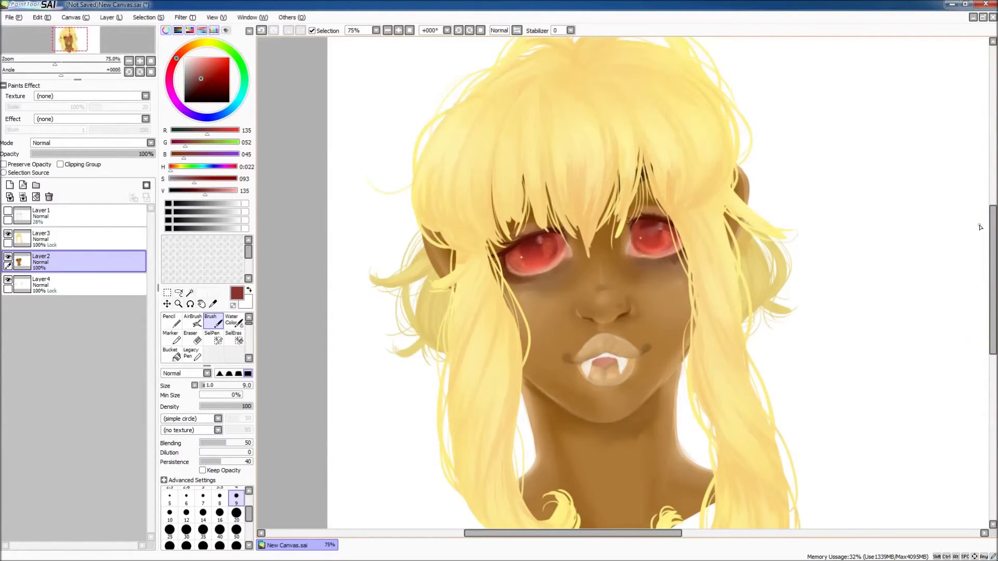
# Paint light peach highlights around the lips and blend the lips and mouth corners with Water Color at size 20.
pyautogui.scroll(2, 569, 247)
pyautogui.keyDown('alt'); pyautogui.click(570, 246); pyautogui.keyUp('alt')
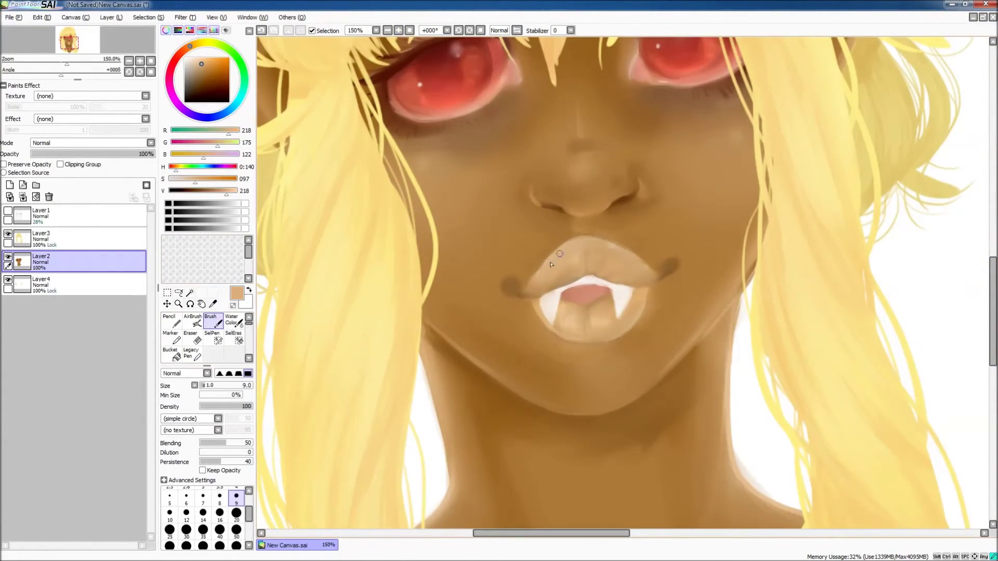
pyautogui.moveTo(201, 61); pyautogui.dragTo(199, 47)
pyautogui.press('c')
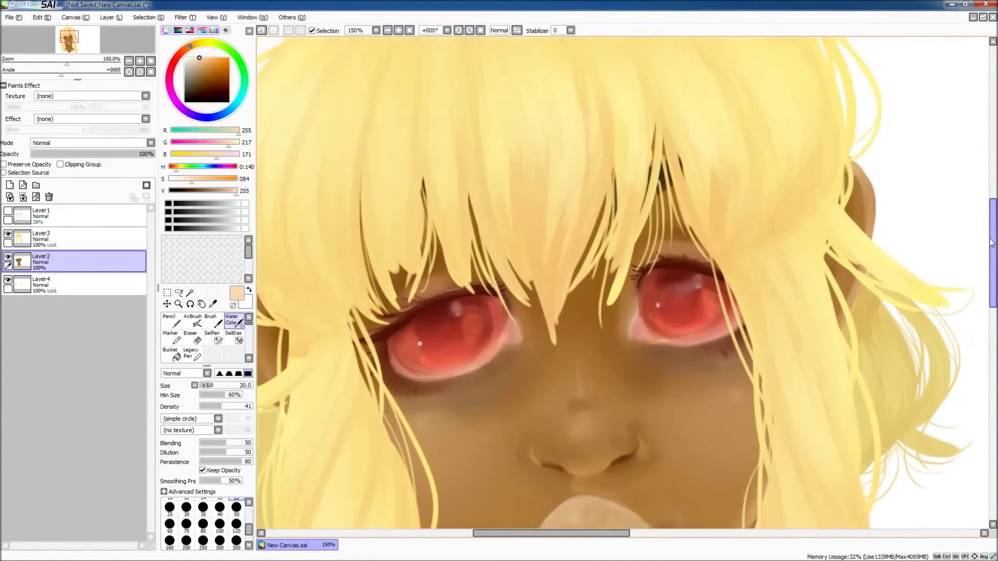
pyautogui.click(214, 319)
# Shade the teeth and fangs with a soft blue-grey using the Brush at size 4.
pyautogui.keyDown('alt'); pyautogui.click(618, 310); pyautogui.keyUp('alt')
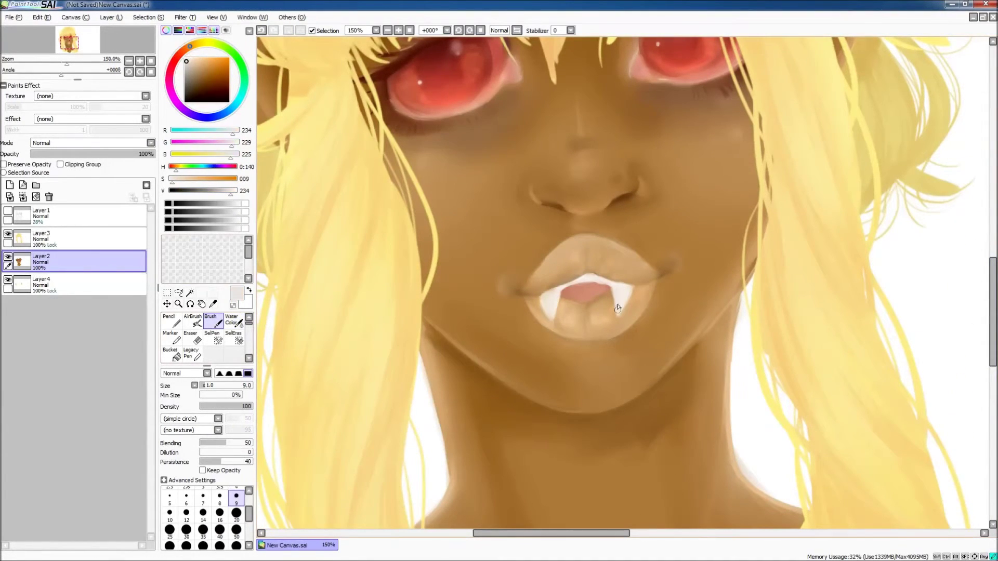
pyautogui.keyDown('alt'); pyautogui.click(585, 279); pyautogui.keyUp('alt')
pyautogui.press('[')
pyautogui.press('[')
pyautogui.press('[')
pyautogui.press('[')
pyautogui.press('[')
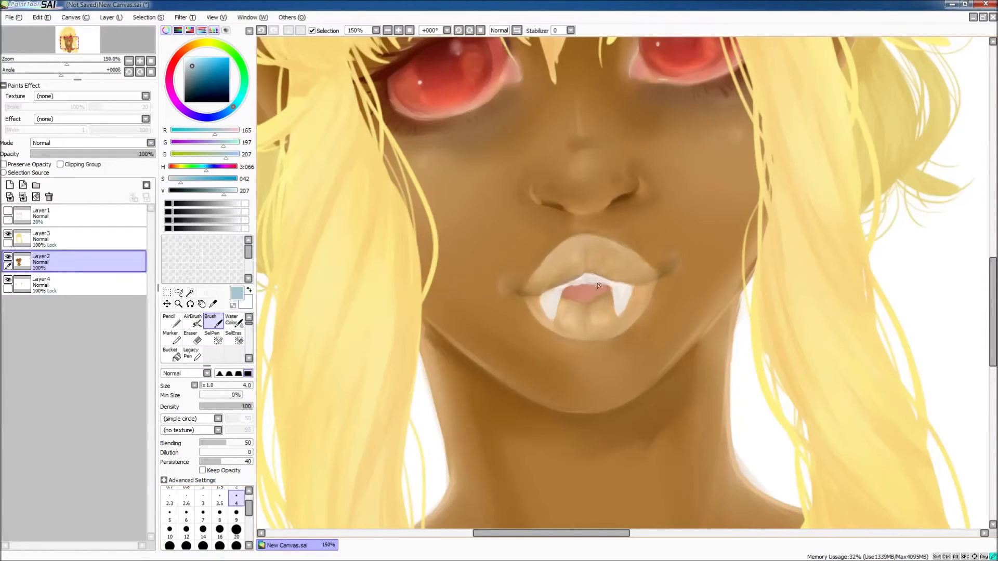
# Add glossy white highlights to the fangs and lips with the Pencil at size 2, softening them with Water Color.
pyautogui.press('n')
pyautogui.keyDown('alt'); pyautogui.click(622, 295); pyautogui.keyUp('alt')
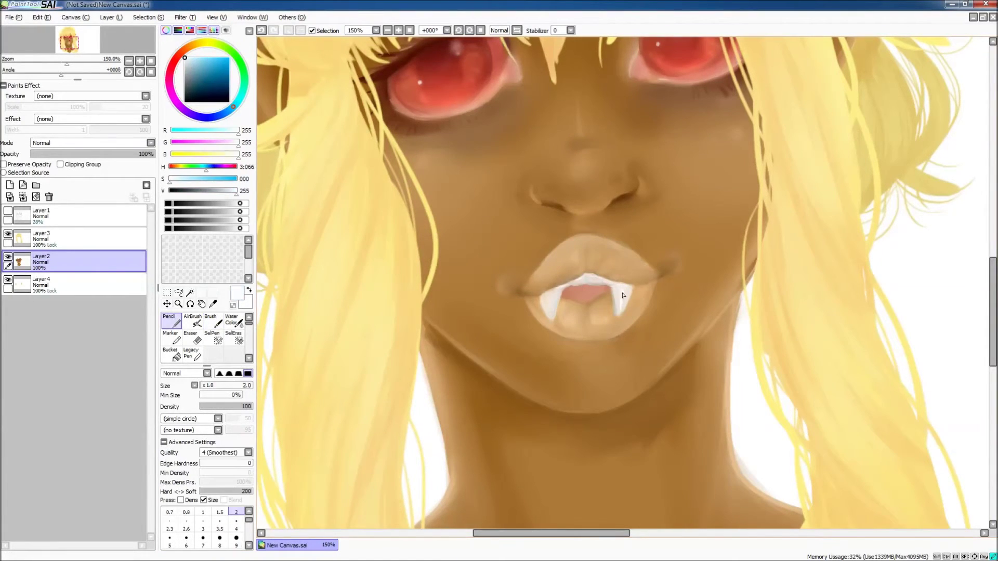
pyautogui.press('v')
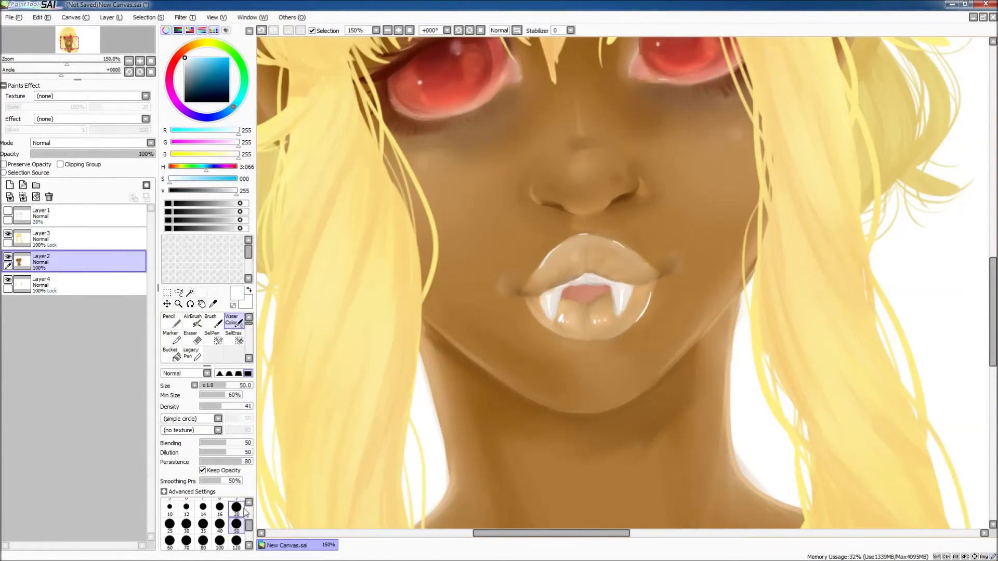
pyautogui.scroll(3, 919, 193)
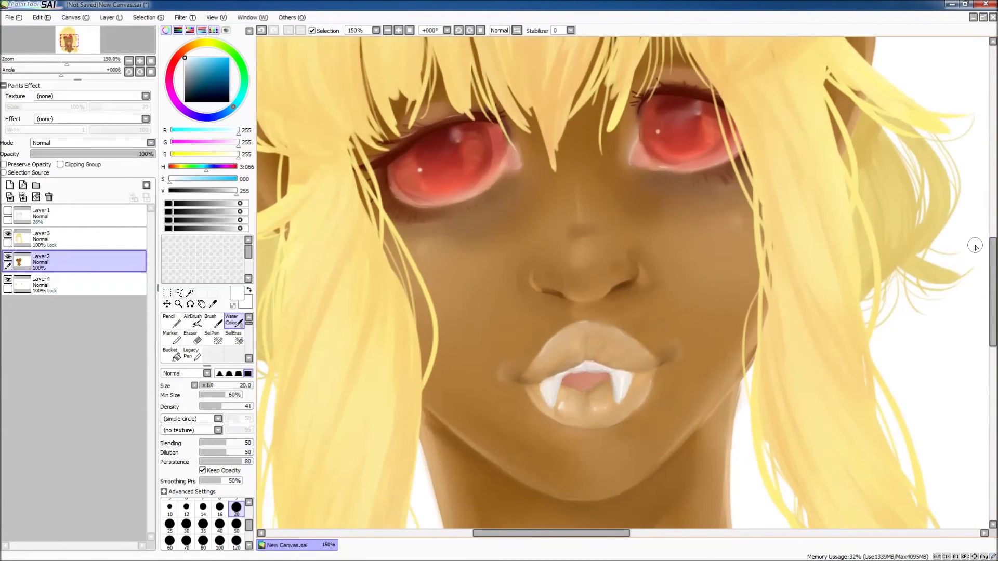
# Blend white highlights into the nose and cheeks and airbrush a soft pinkish-red blush over them at size 120.
pyautogui.press('b')
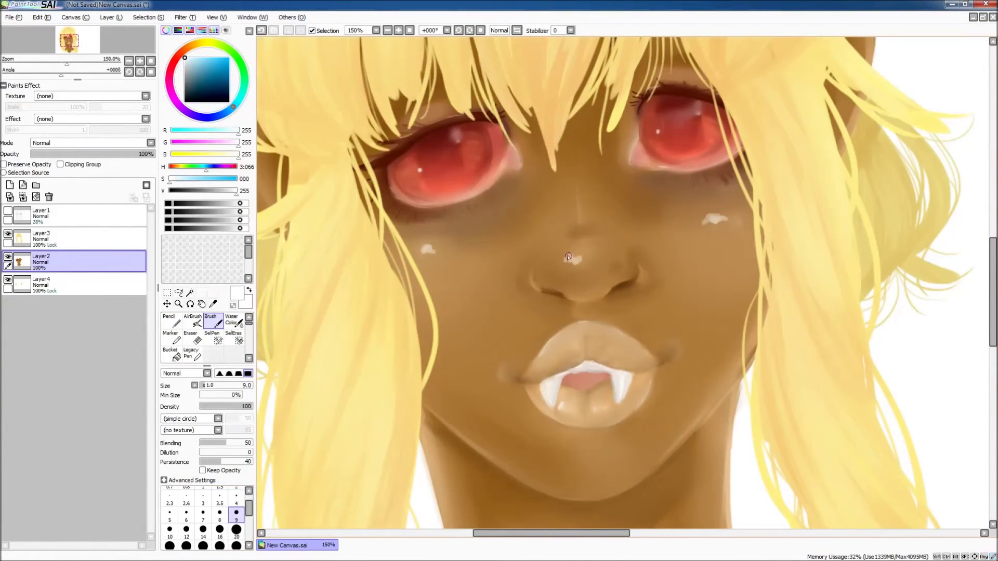
pyautogui.press('v')
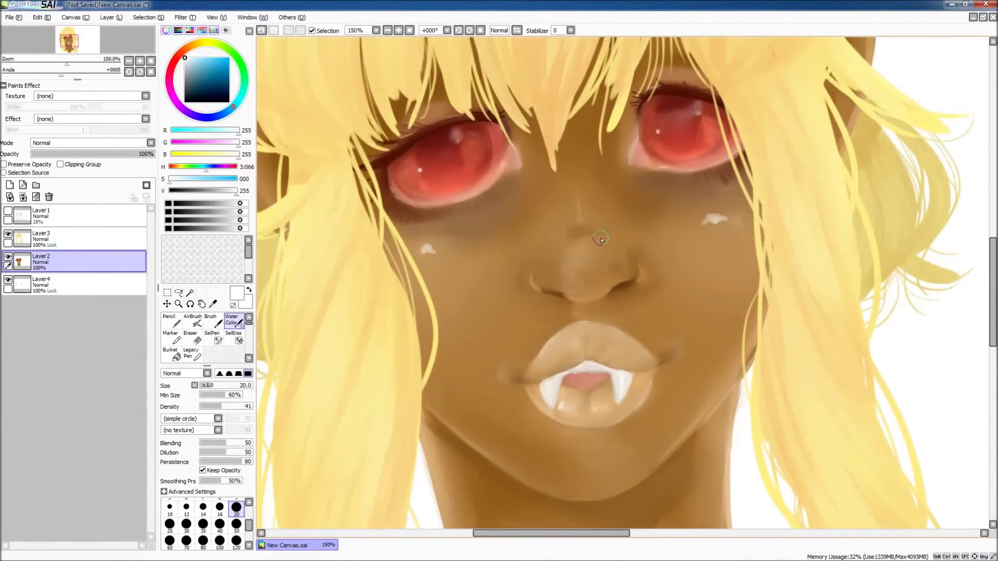
pyautogui.press('a')
pyautogui.click(177, 57)
pyautogui.click(206, 63)
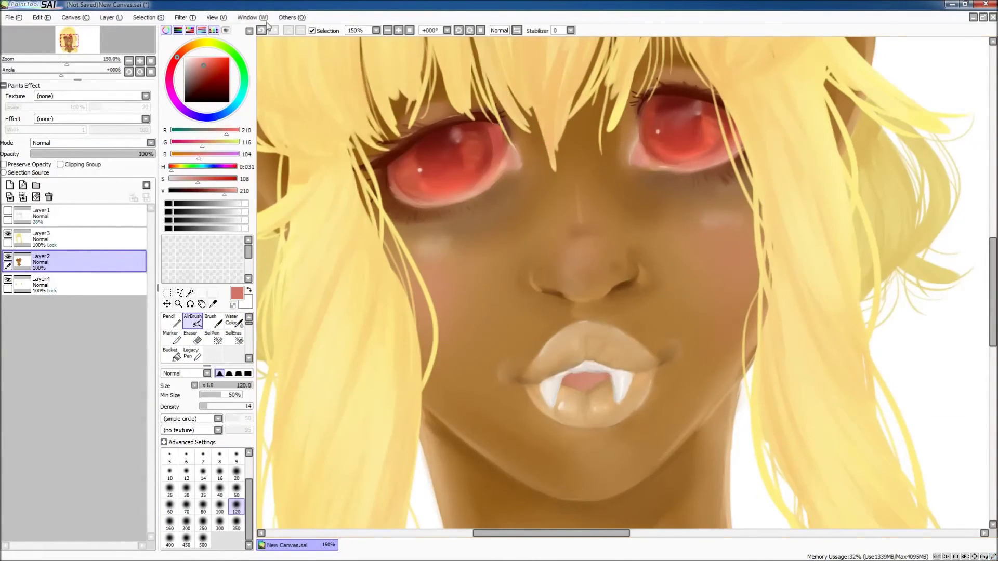
# Merge the visible hair, face and back-hair layers into a single layer.
pyautogui.click(111, 18)
pyautogui.click(135, 115)
pyautogui.press('-')
pyautogui.press('-')
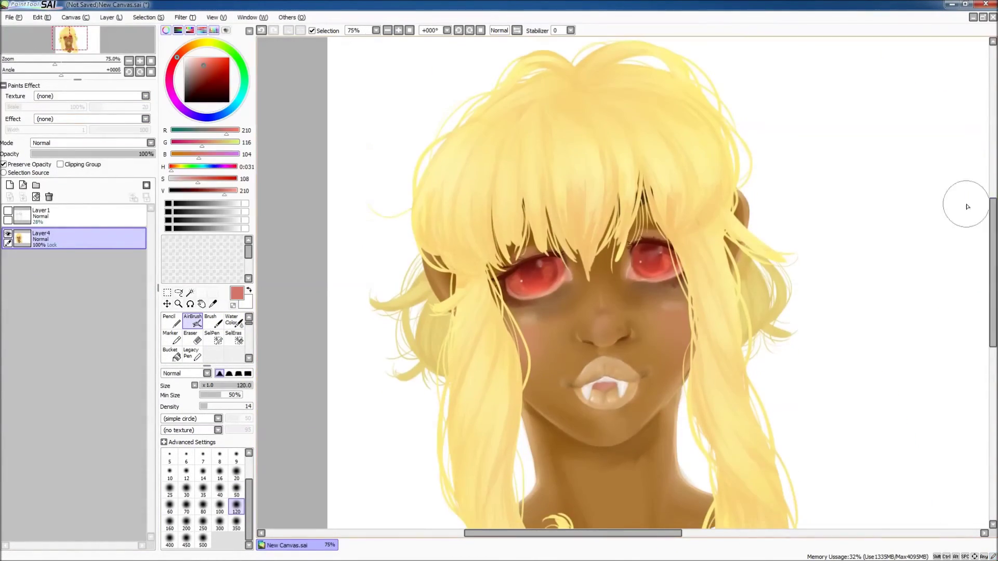
# Airbrush white softly around the lower ends of the hair on the merged layer at size 350.
pyautogui.keyDown('alt'); pyautogui.click(352, 40); pyautogui.keyUp('alt')
pyautogui.click(236, 529)
pyautogui.scroll(-3, 742, 156)
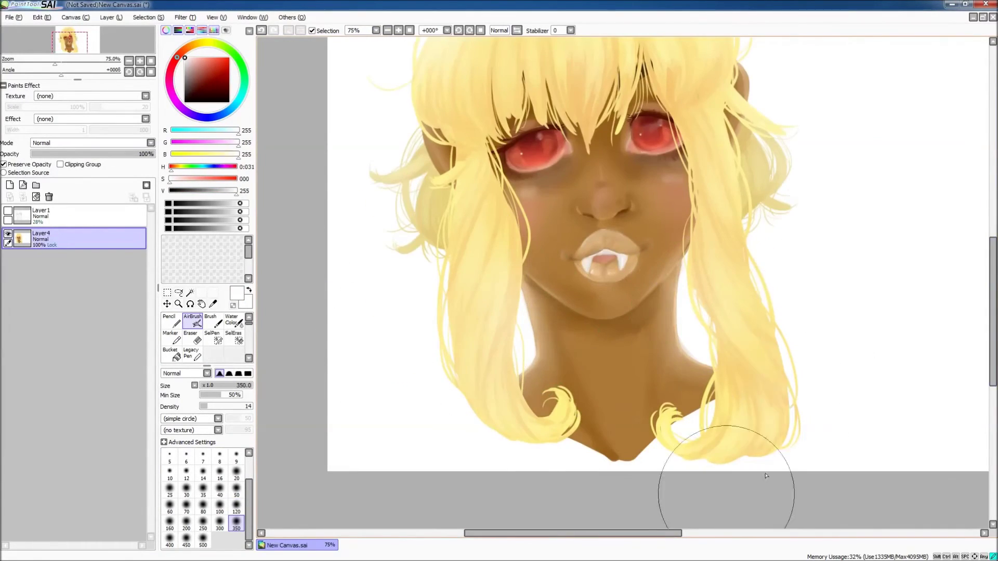
pyautogui.scroll(2, 766, 476)
# Show Layer1 and clear the old sketch from it.
pyautogui.click(41, 213)
pyautogui.click(111, 17)
pyautogui.click(229, 328)
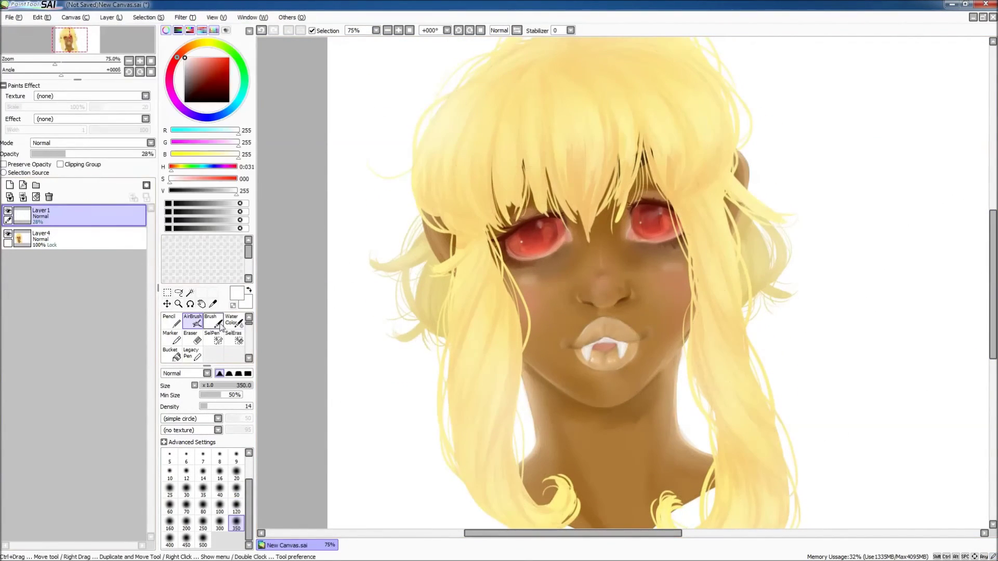
# Draw a black signature beside the neck on Layer1 and set the layer's opacity to 14%.
pyautogui.press('b')
pyautogui.moveTo(785, 325)
pyautogui.mouseDown()
pyautogui.moveTo(806, 385)
pyautogui.moveTo(779, 408)
pyautogui.moveTo(843, 395)
pyautogui.moveTo(694, 421)
pyautogui.mouseUp()
pyautogui.hotkey('ctrl', 'z')
pyautogui.press('ctrl')
pyautogui.moveTo(66, 154); pyautogui.dragTo(45, 155)
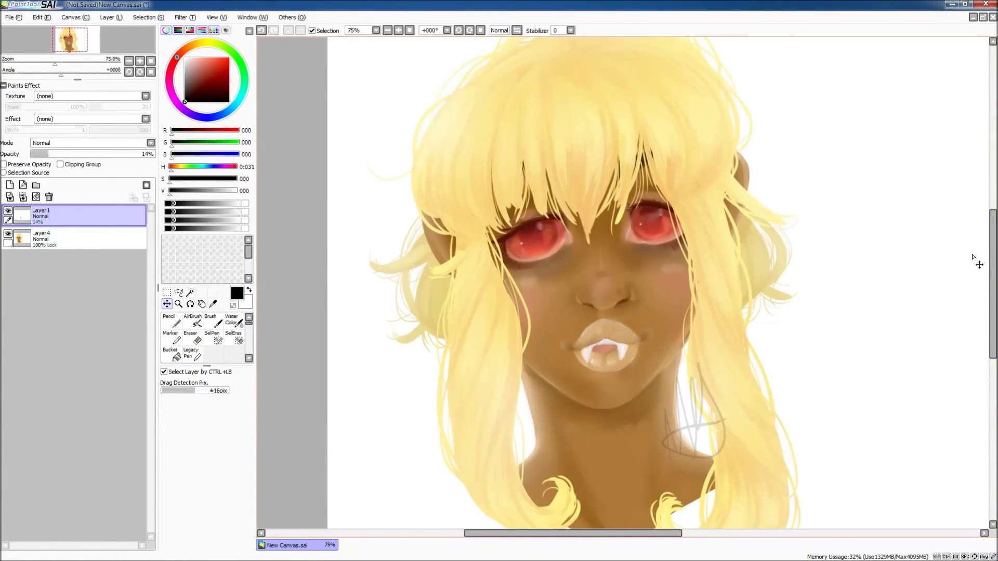
pyautogui.scroll(-3, 980, 264)
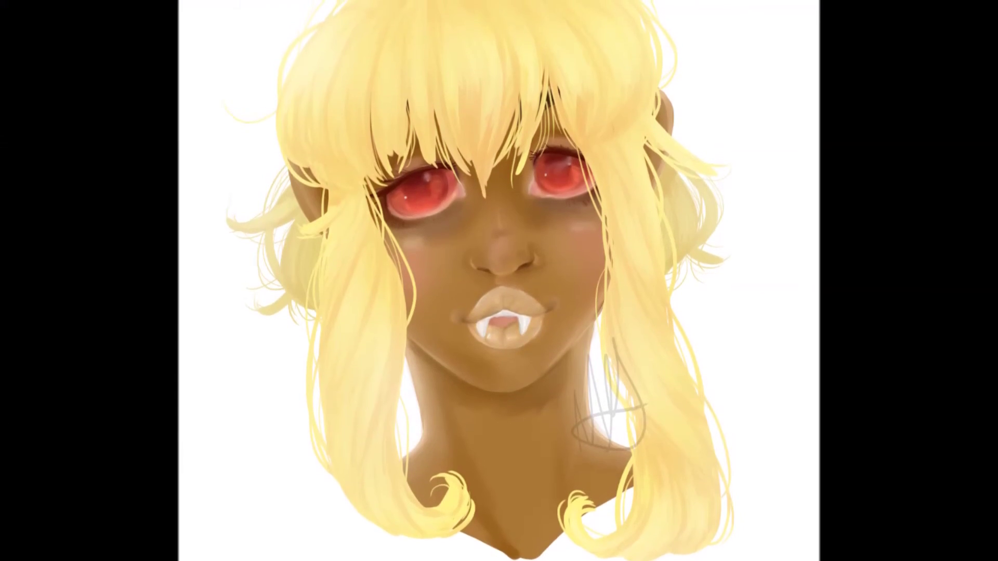